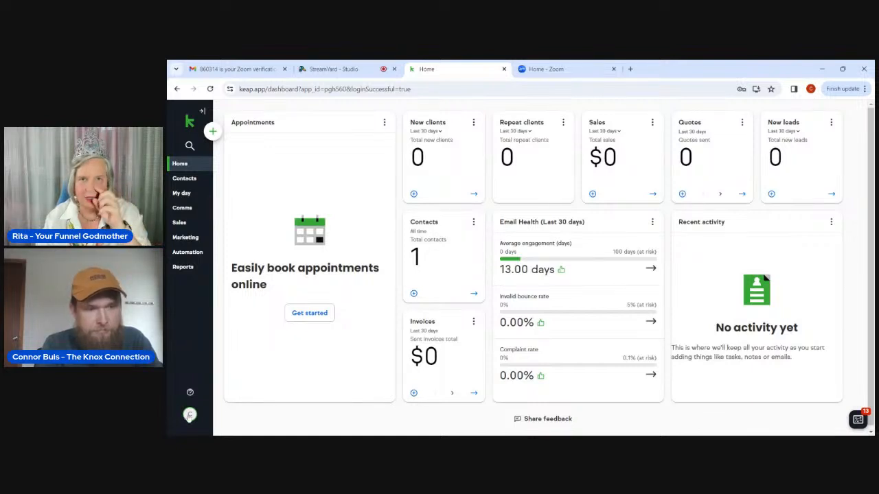
Go from the account avatar menu through Settings to the Integrations page.
left_click(189, 415)
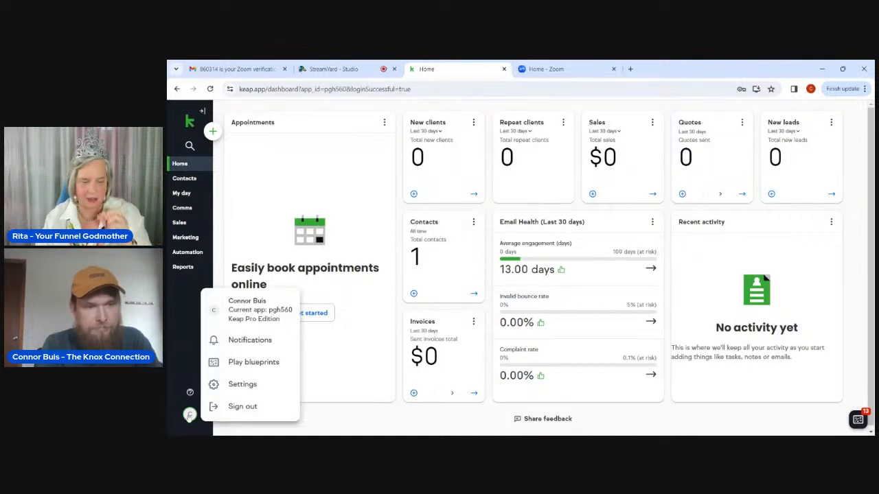
left_click(241, 388)
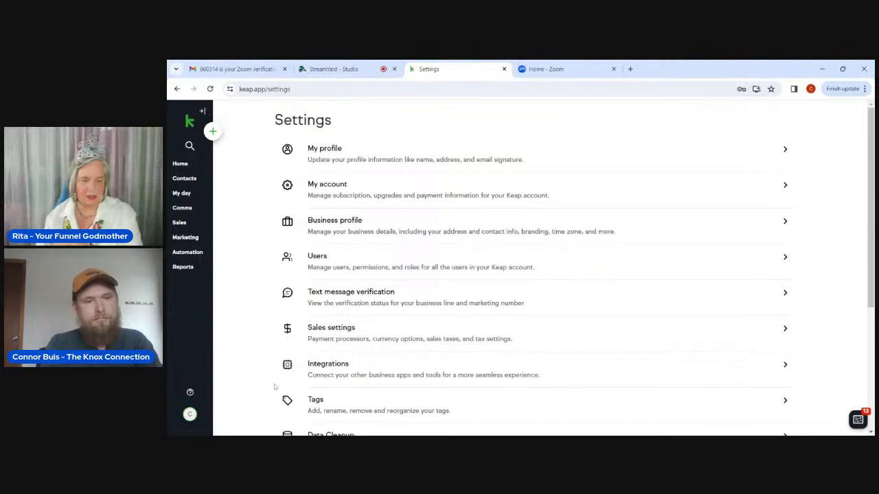
left_click(335, 377)
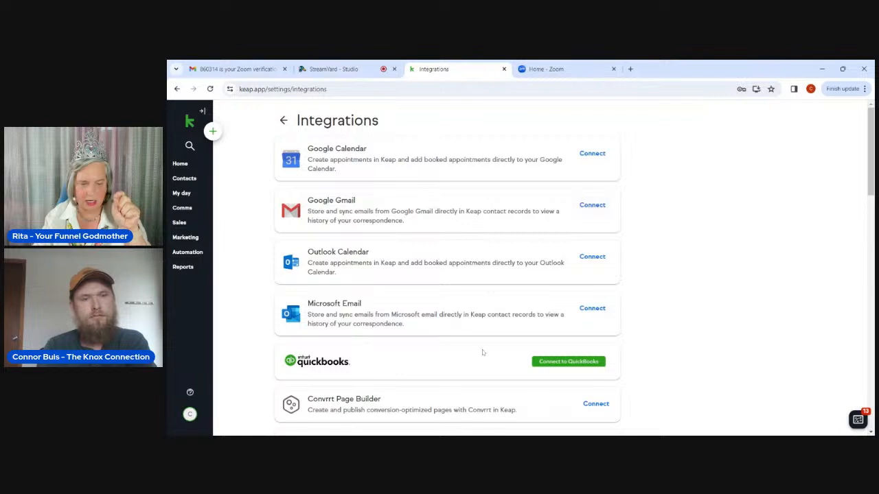
Browse the full integrations list, then start connecting Zoom Video Conferencing.
scroll(482, 352, "down", 3)
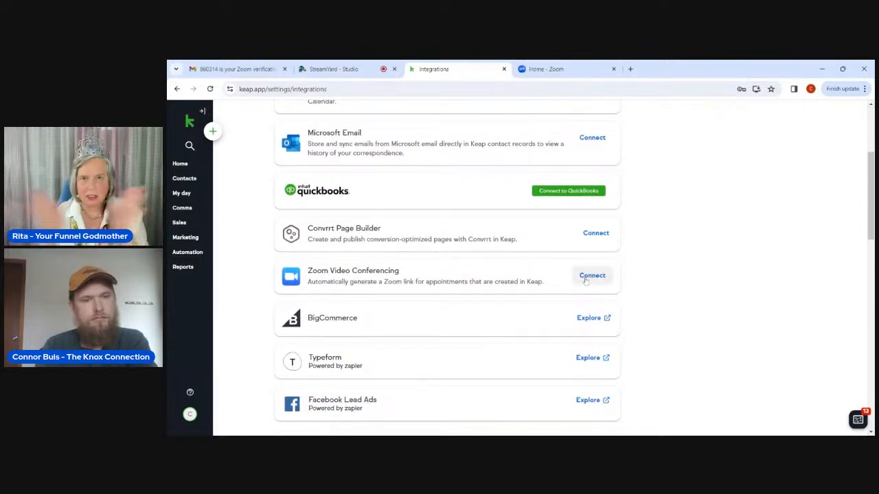
scroll(586, 280, "down", 1)
scroll(590, 281, "down", 2)
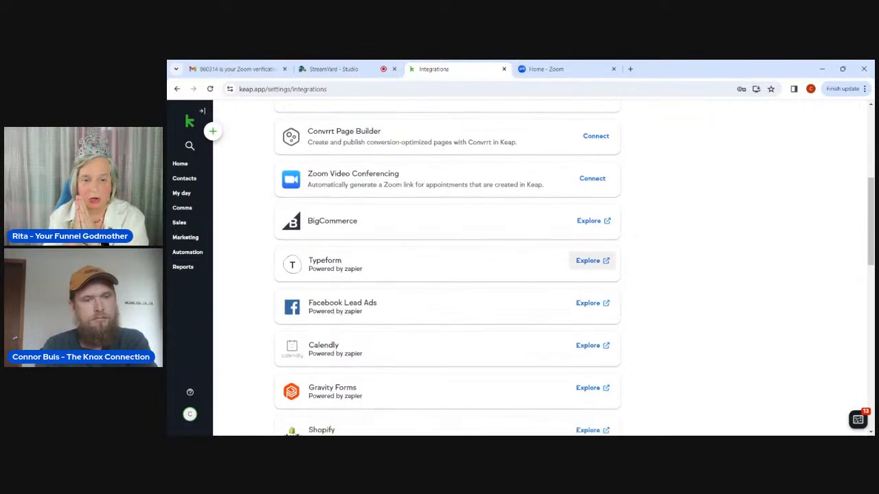
scroll(590, 280, "down", 4)
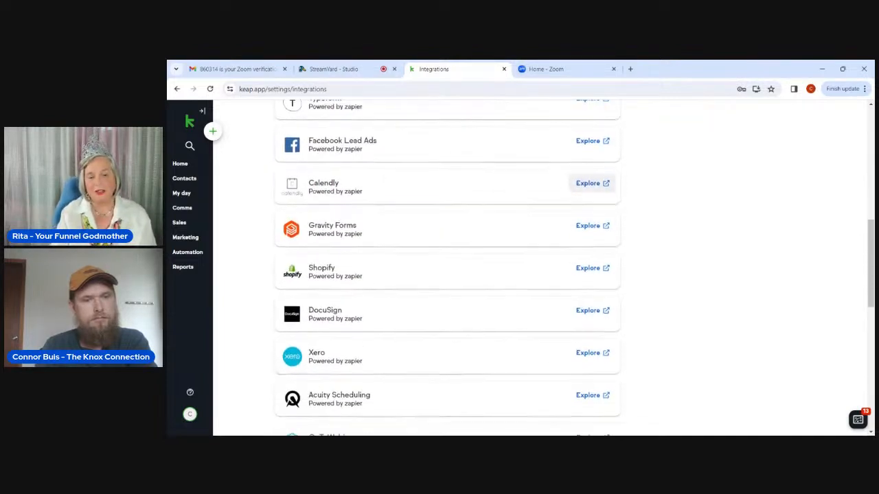
scroll(591, 280, "down", 5)
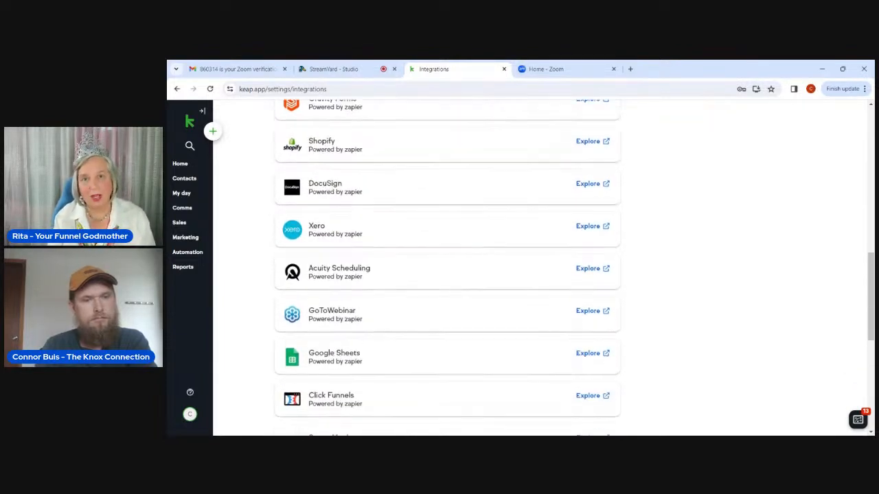
scroll(446, 268, "down", 2)
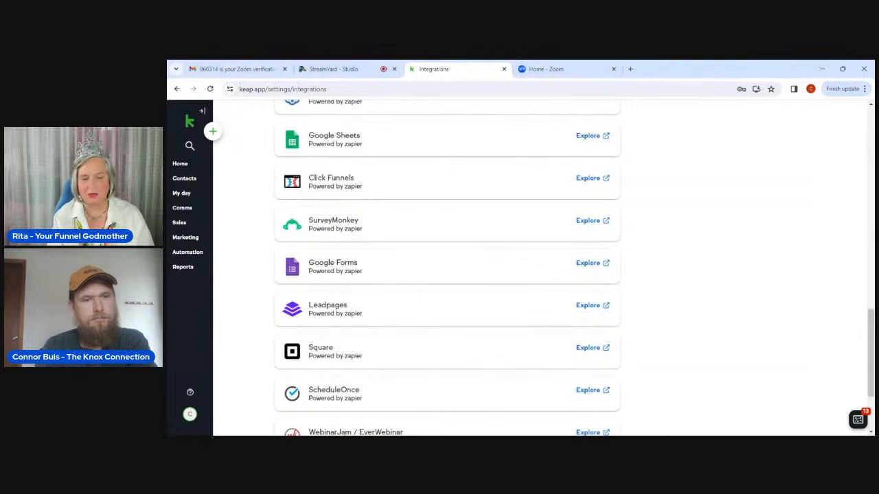
scroll(590, 261, "down", 2)
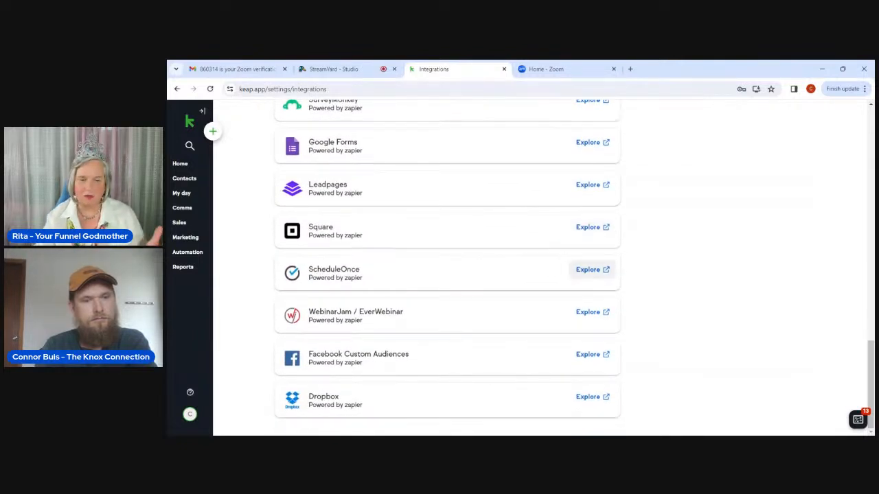
scroll(590, 275, "up", 1)
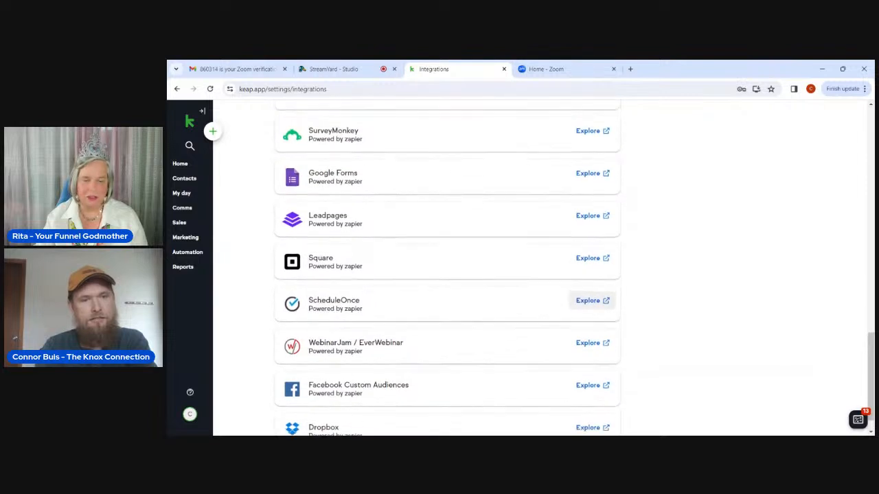
scroll(592, 291, "up", 3)
scroll(592, 291, "up", 4)
scroll(591, 291, "up", 8)
scroll(574, 267, "up", 7)
scroll(597, 206, "up", 1)
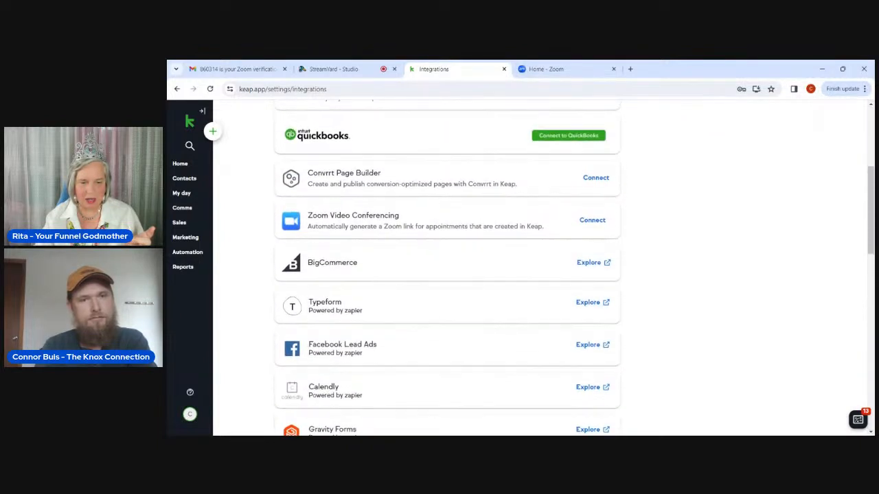
left_click(592, 221)
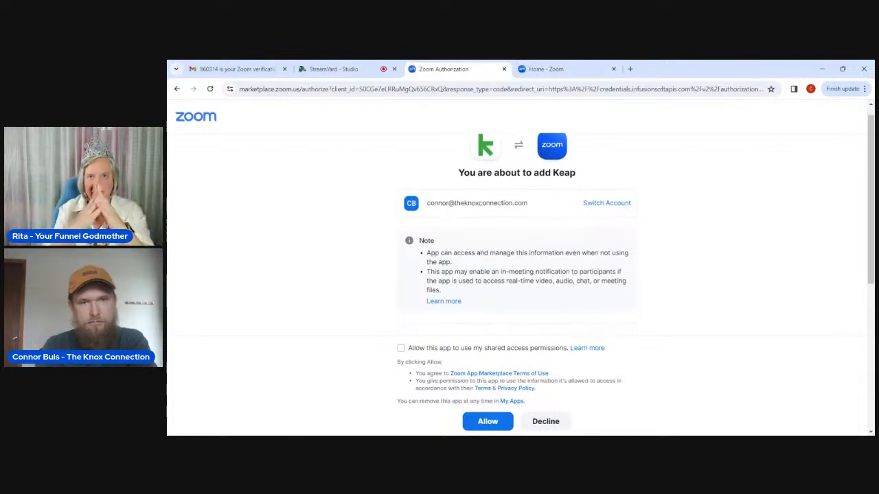
Let Keap use shared access permissions and approve adding it to the Zoom account.
scroll(461, 278, "down", 1)
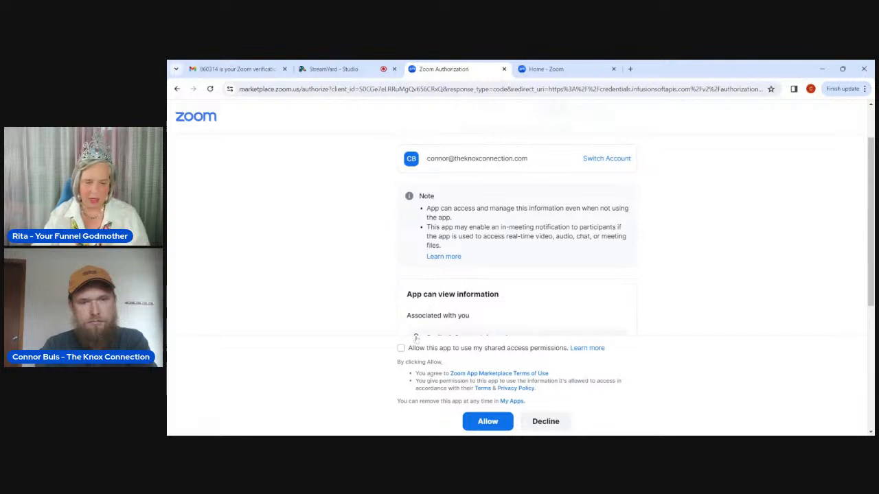
left_click(401, 349)
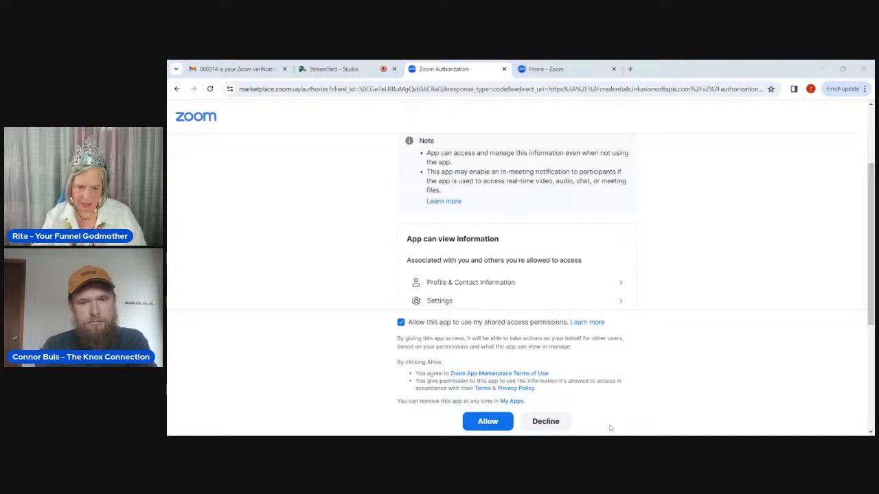
left_click(487, 423)
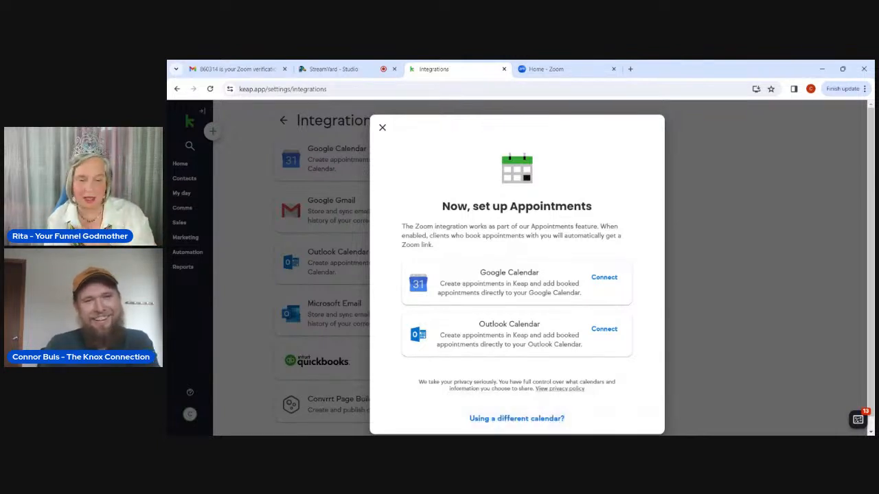
Connect Google Calendar by choosing the Google account and granting Keap calendar access.
left_click(600, 277)
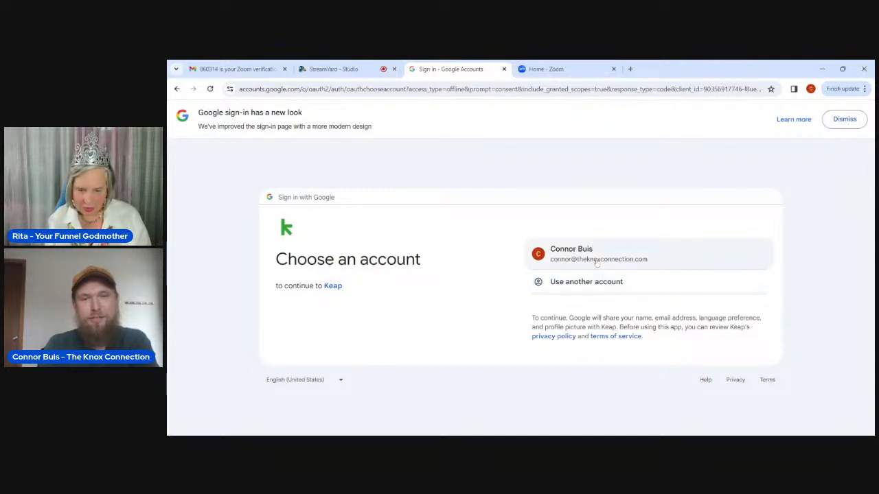
left_click(597, 263)
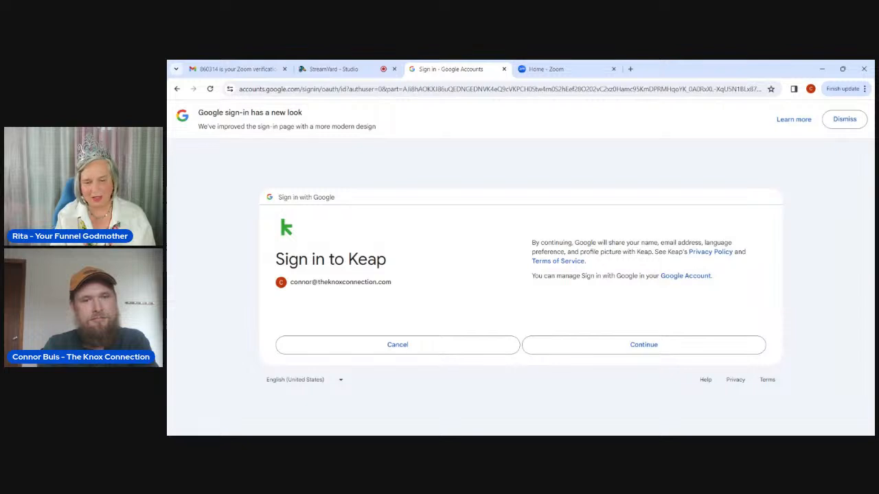
left_click(583, 346)
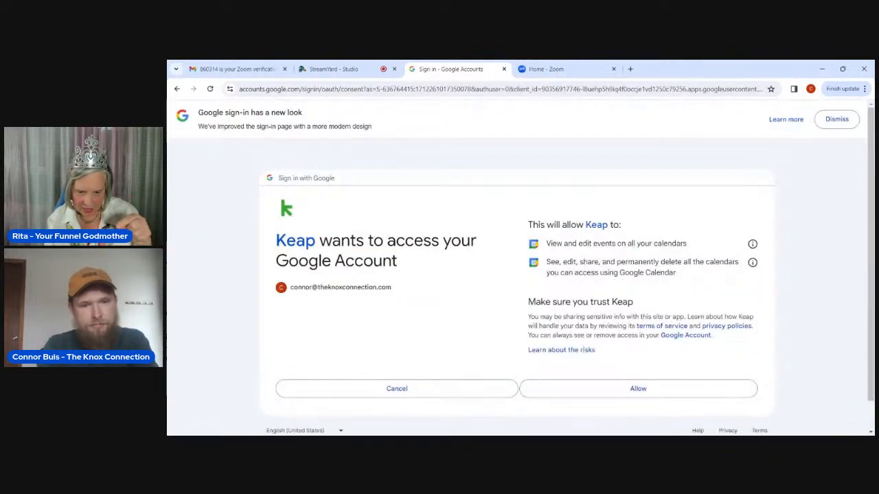
left_click(585, 388)
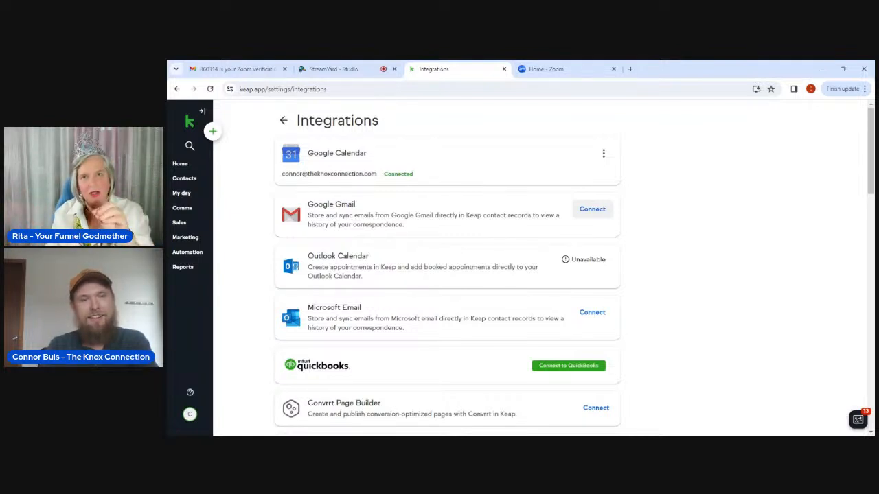
Connect Google Gmail by choosing the Google account and allowing Keap email and calendar access.
left_click(592, 210)
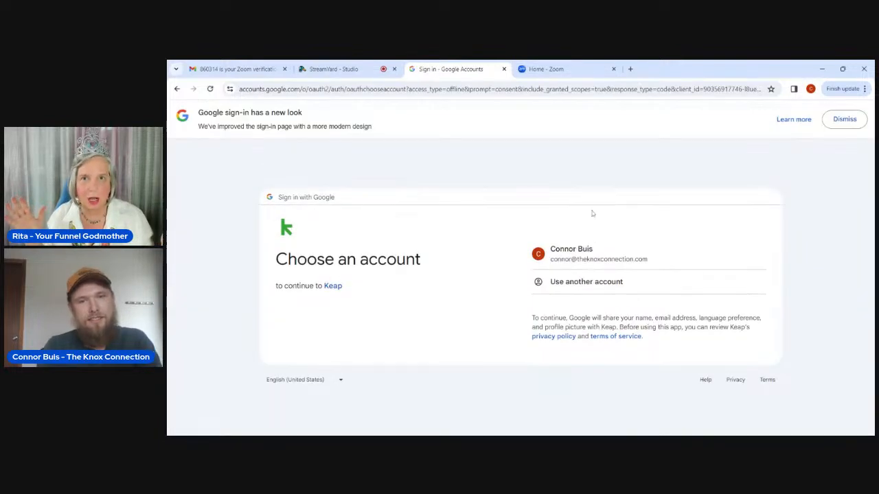
left_click(628, 252)
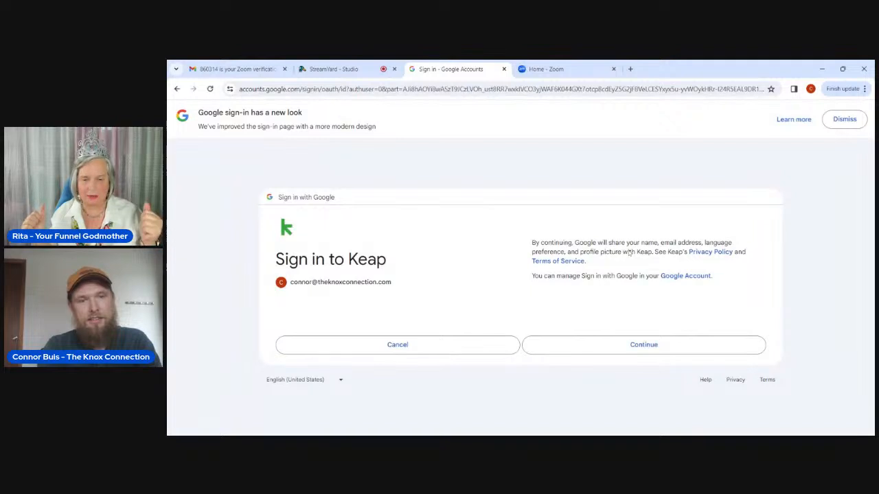
left_click(595, 345)
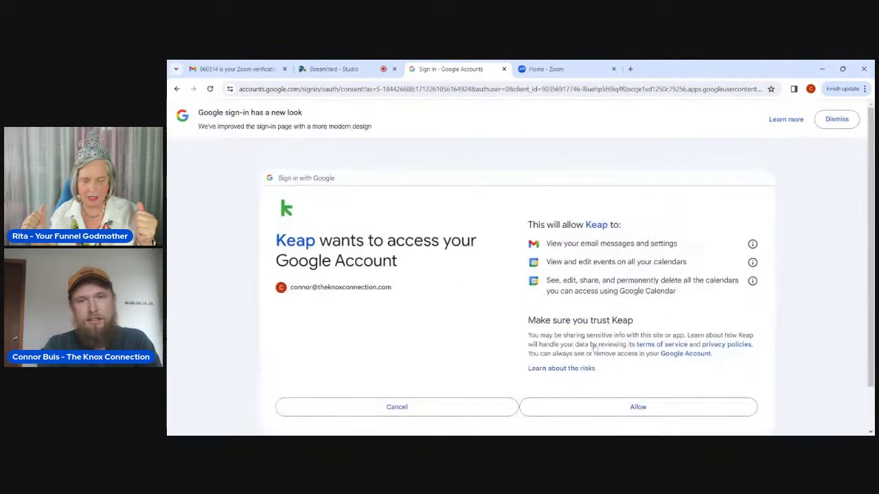
scroll(594, 346, "down", 1)
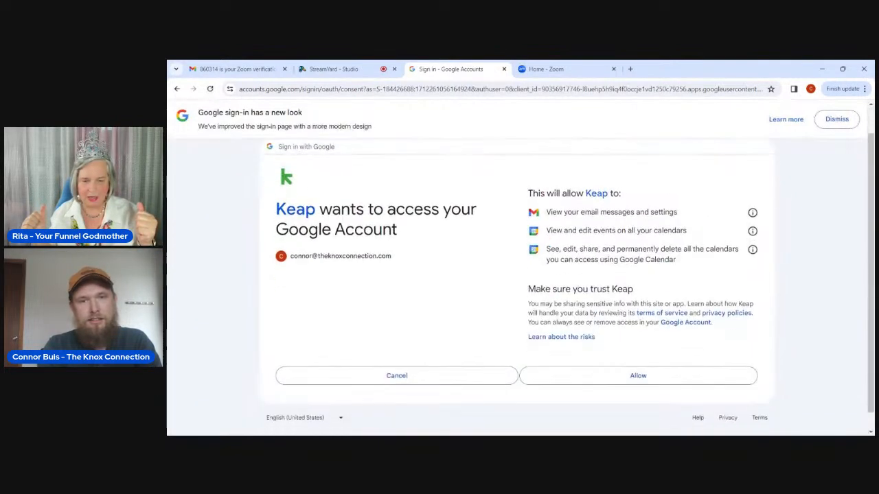
left_click(605, 375)
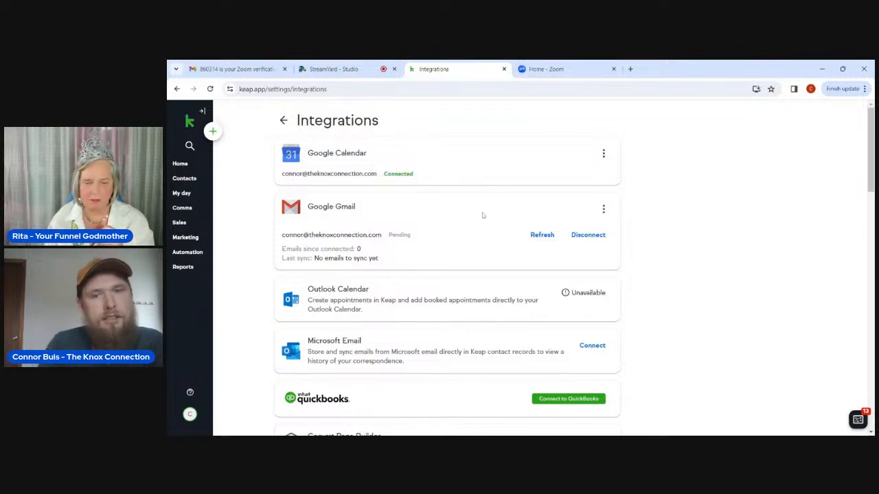
left_click(532, 235)
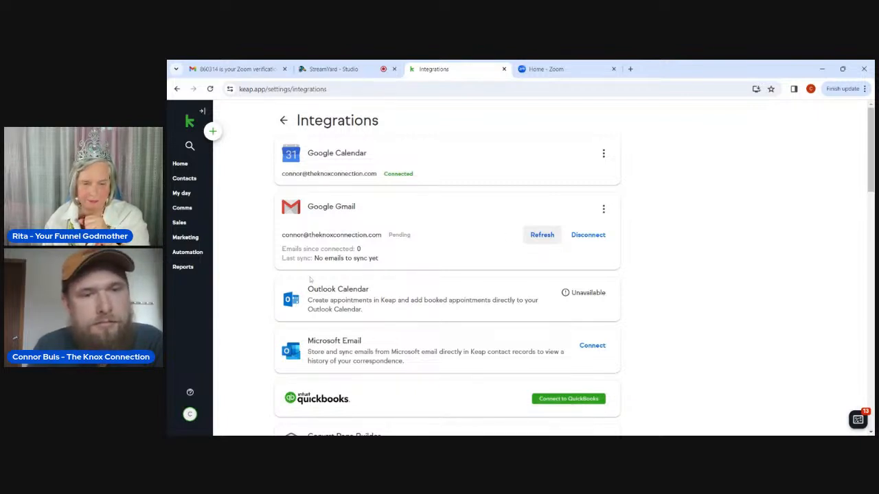
scroll(273, 269, "down", 1)
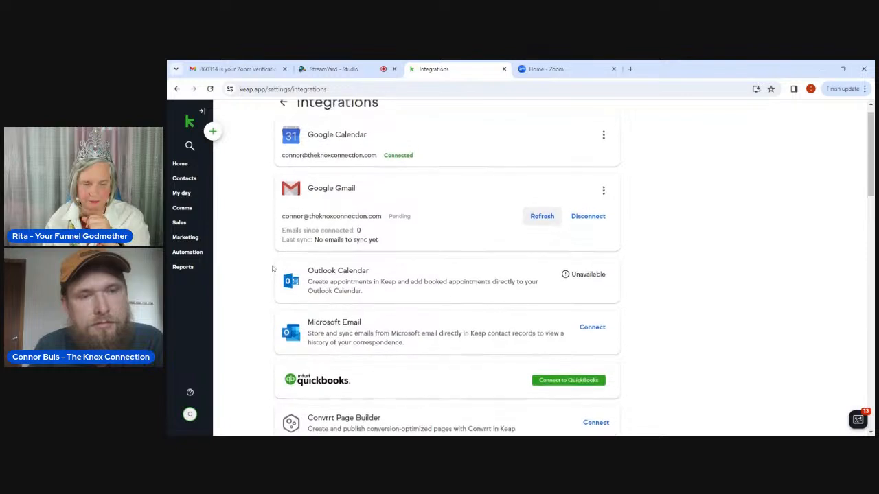
scroll(273, 268, "up", 1)
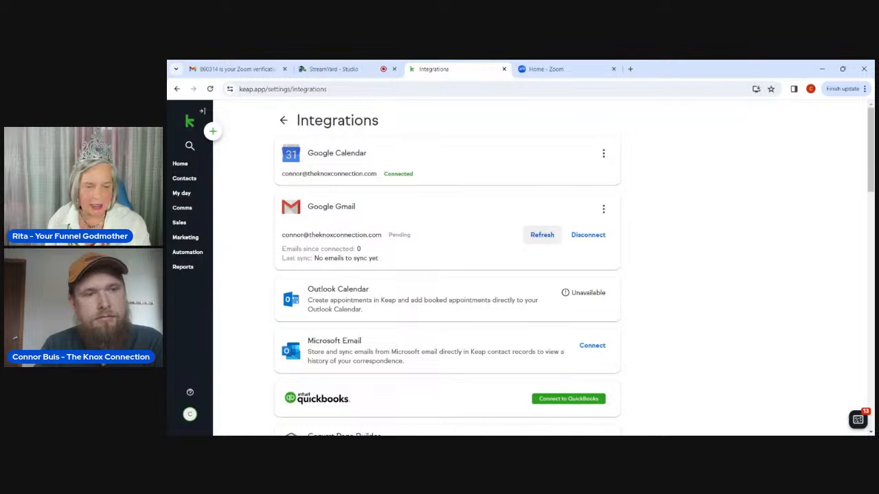
Open the My day Appointments page with its booking introduction.
left_click(181, 193)
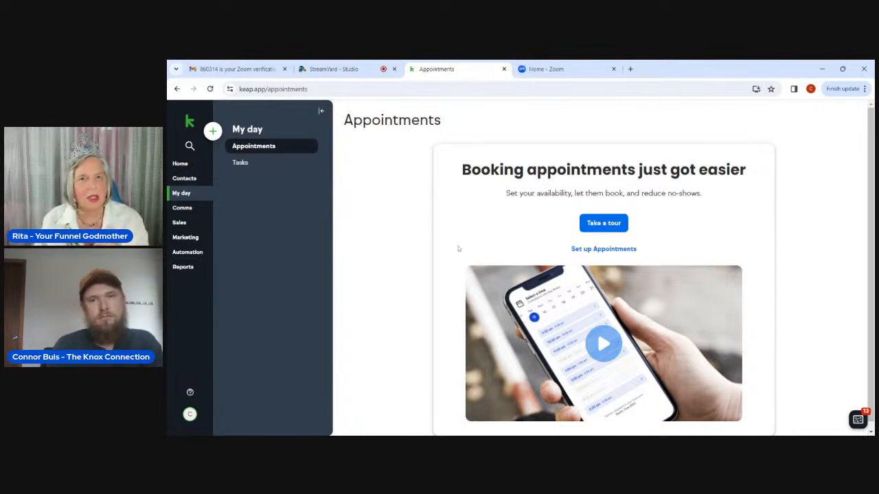
scroll(460, 251, "down", 1)
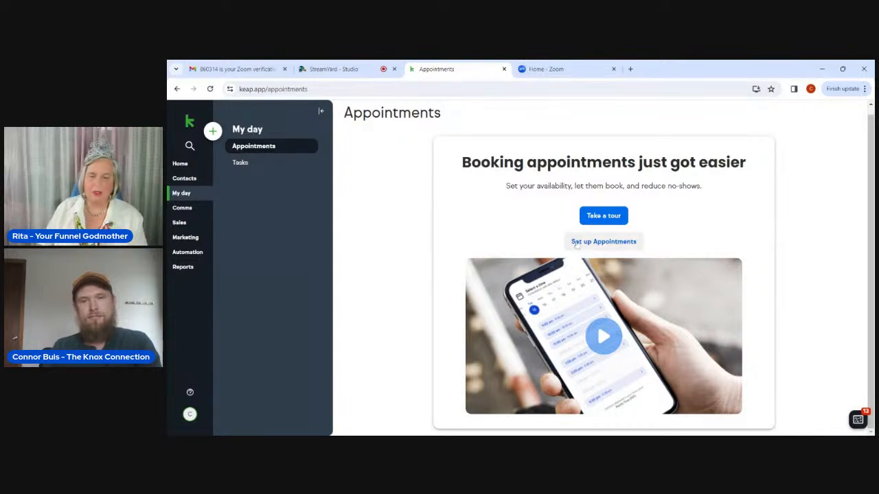
Start a new booking link and name the appointment '1 Hour - Zoom Meeting'.
left_click(576, 244)
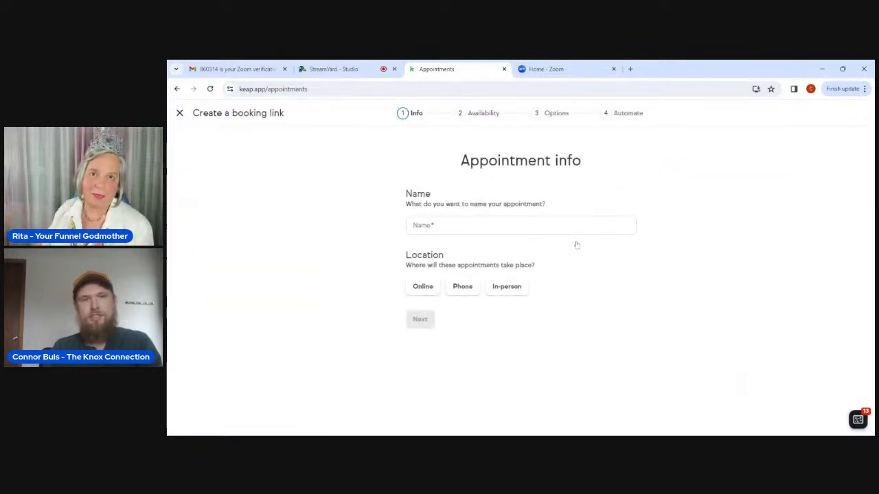
left_click(520, 225)
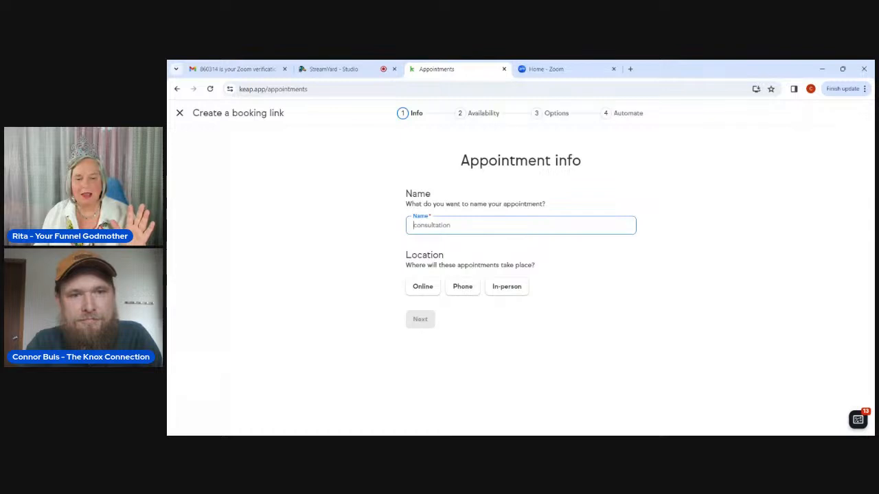
type("1")
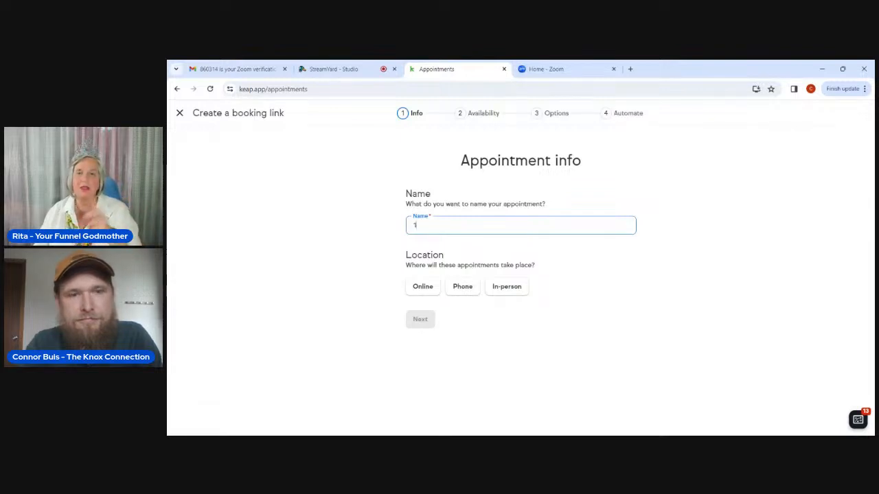
type(" Ho")
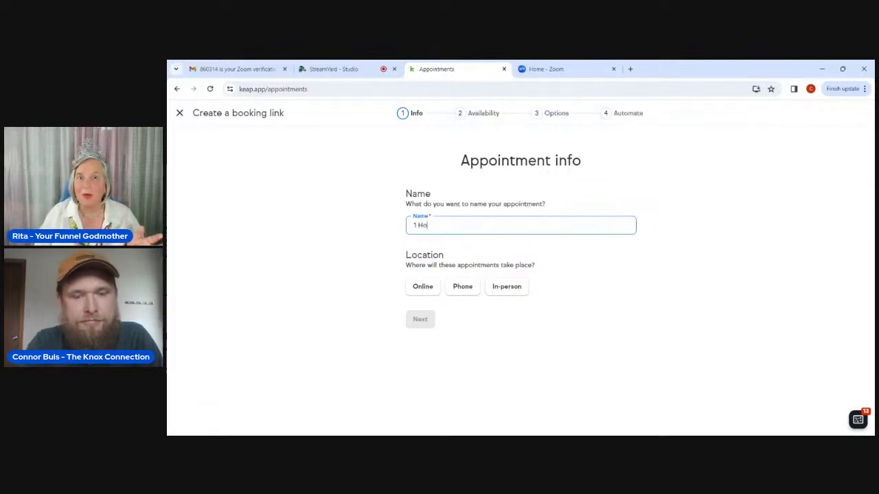
type("ur Zoom")
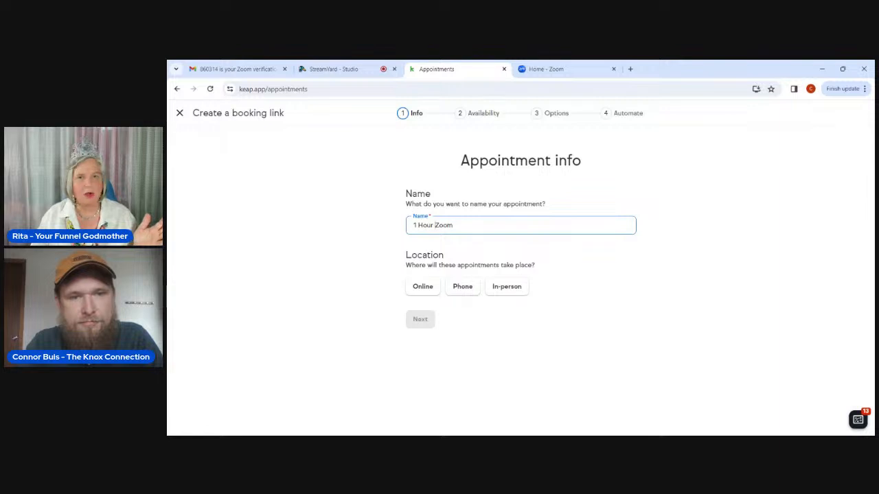
type("-")
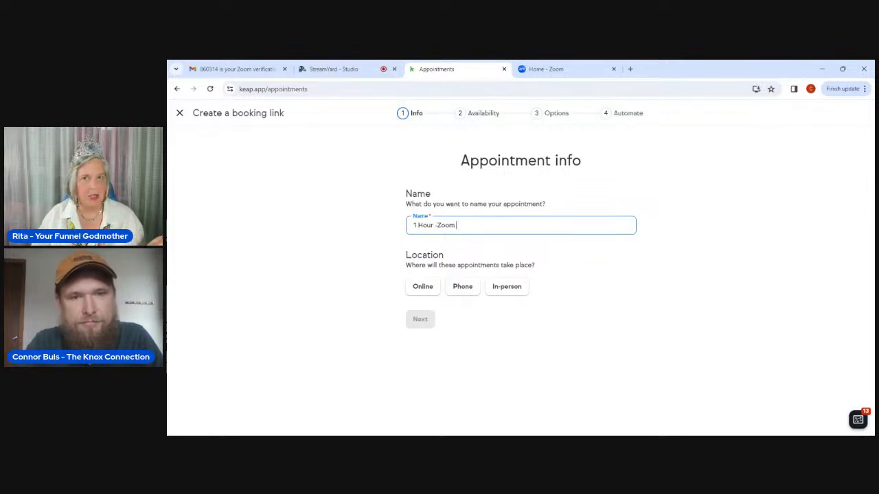
key("End")
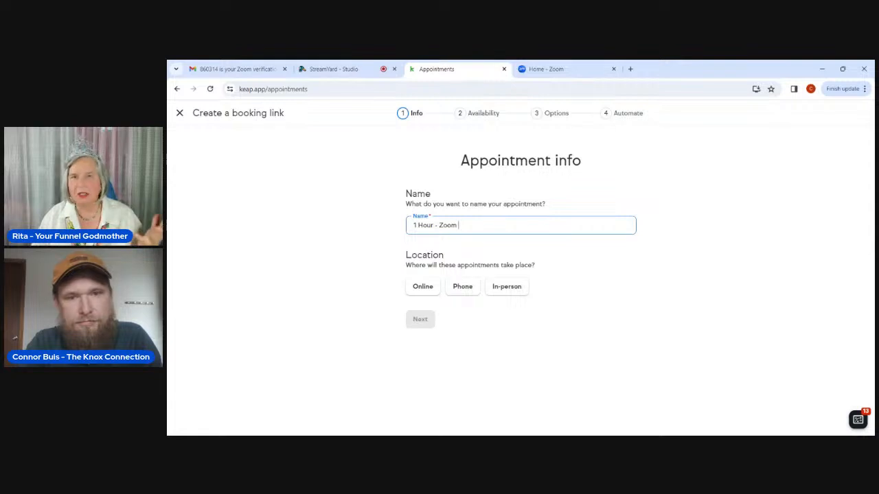
type("Meeting")
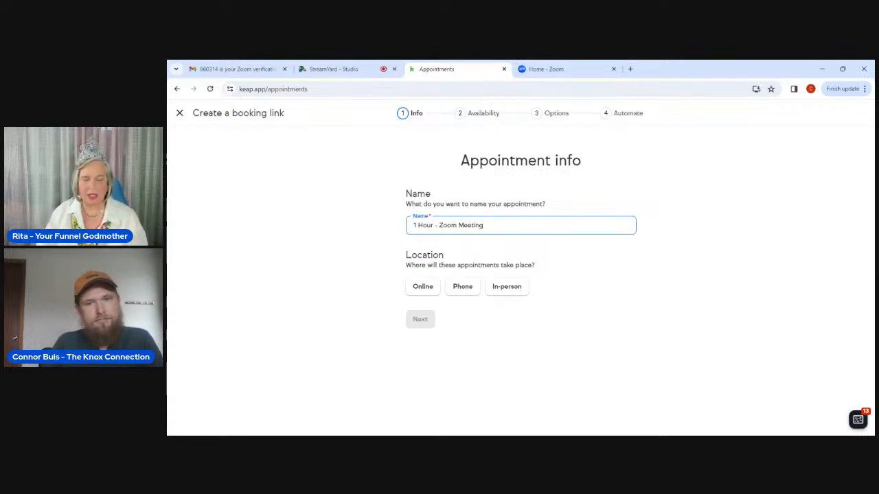
key("alt+Tab")
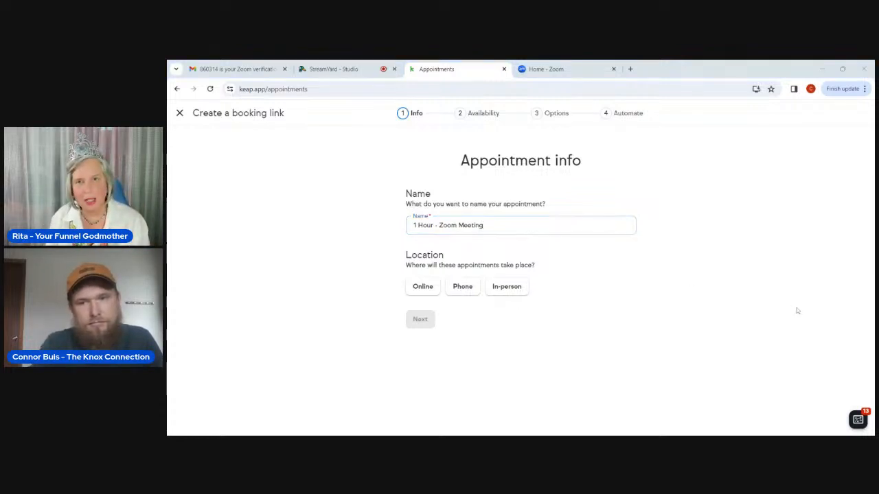
Set the location to Online with a separate Zoom meeting link per appointment, then continue.
left_click(413, 287)
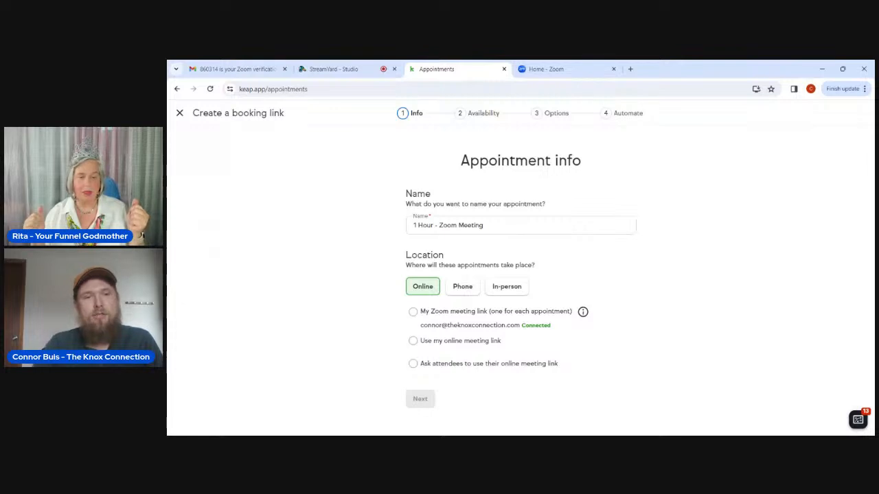
left_click(413, 311)
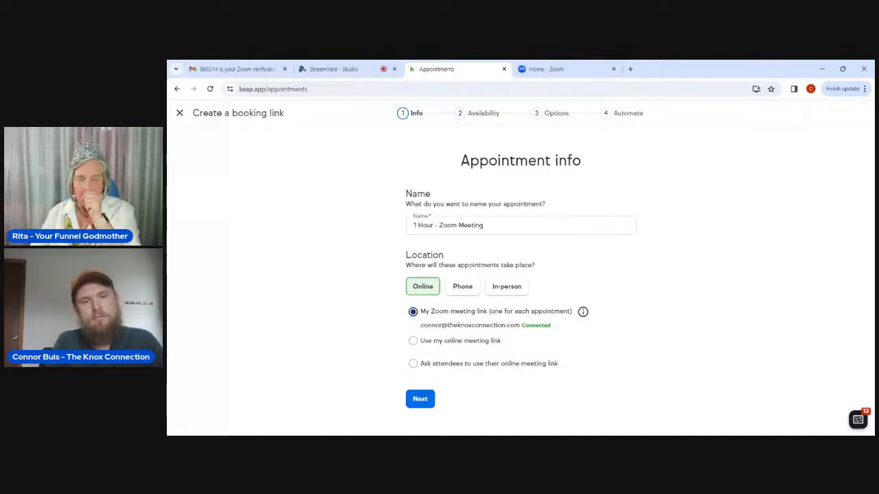
left_click(421, 398)
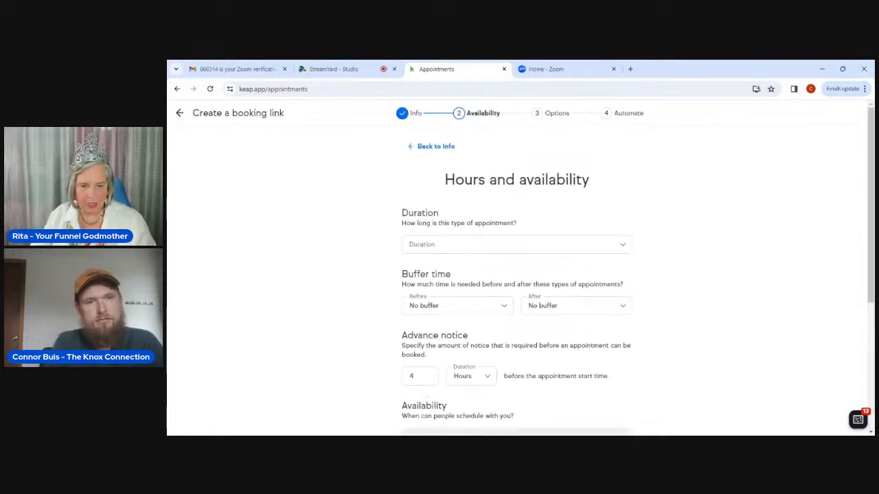
Set the duration to 1 hour with 30-minute buffers before and after.
left_click(510, 252)
left_click(447, 344)
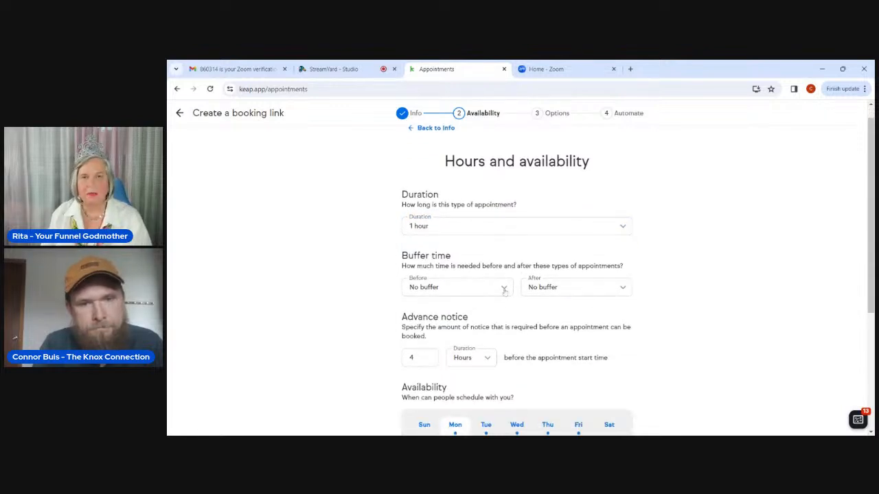
left_click(504, 289)
scroll(474, 361, "down", 1)
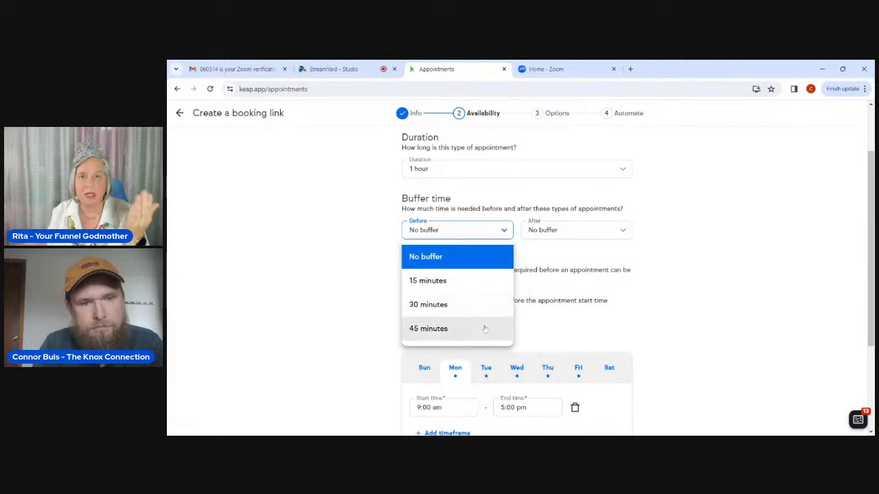
scroll(485, 330, "down", 1)
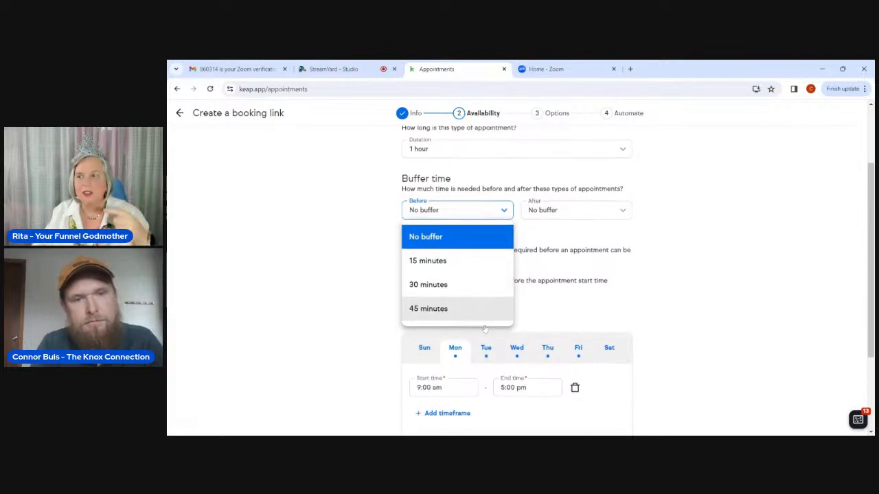
left_click(483, 283)
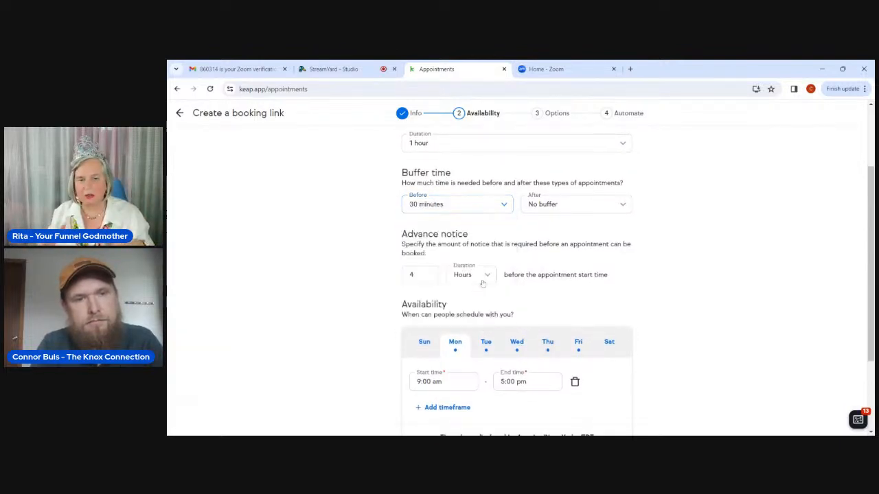
left_click(567, 206)
left_click(564, 279)
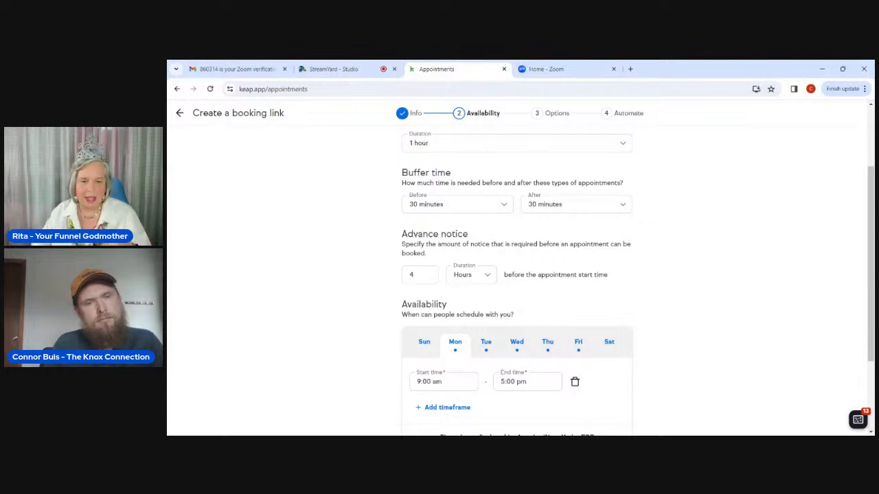
Change the advance notice from 24 to 12 hours.
left_click(413, 274)
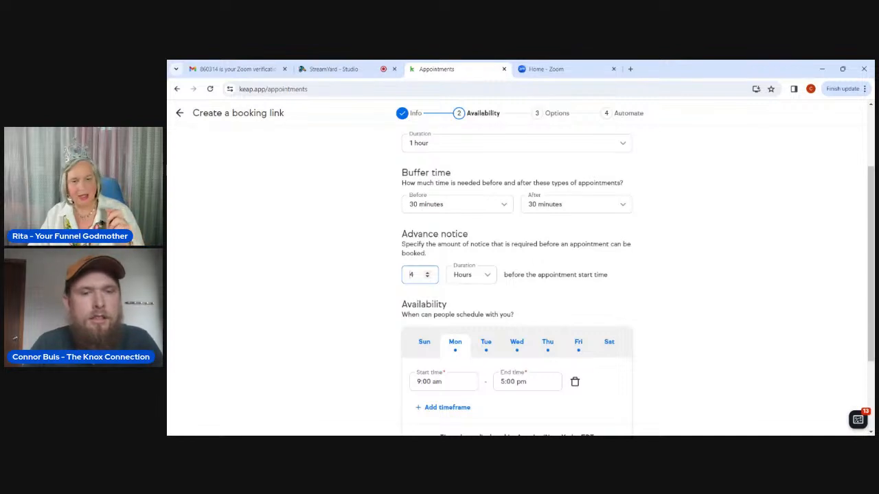
type("2")
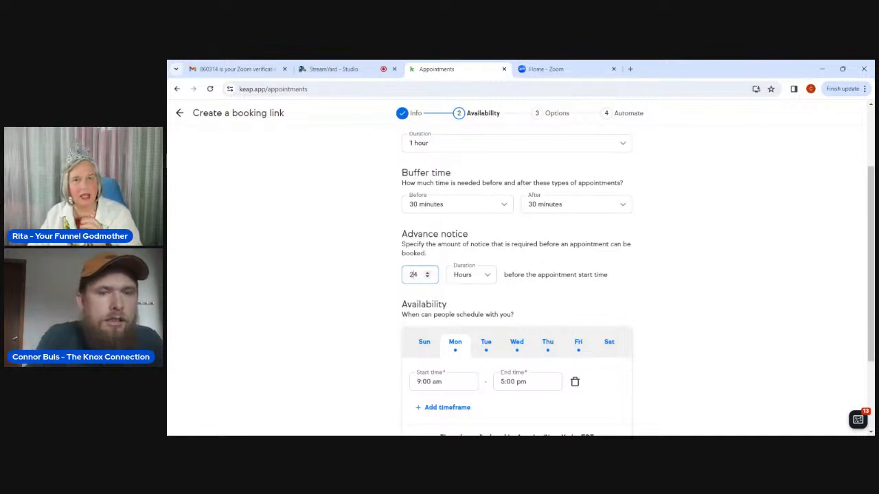
left_click(365, 289)
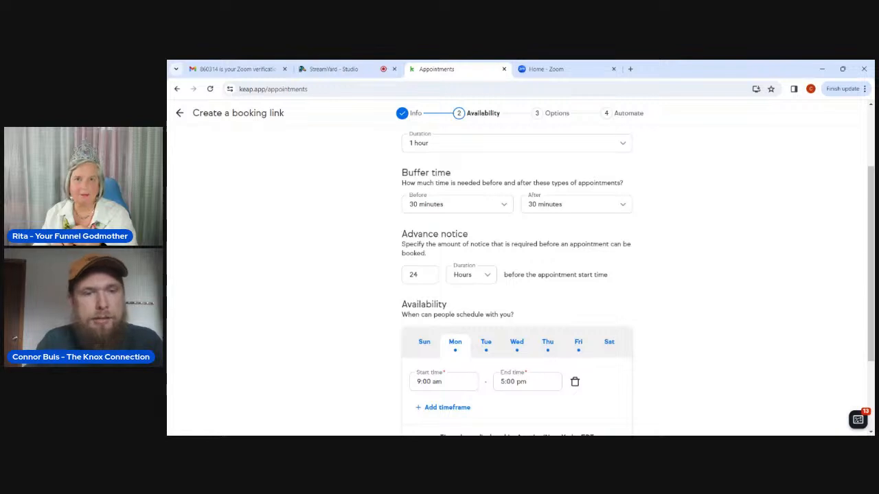
key("BackSpace")
key("BackSpace")
type("12")
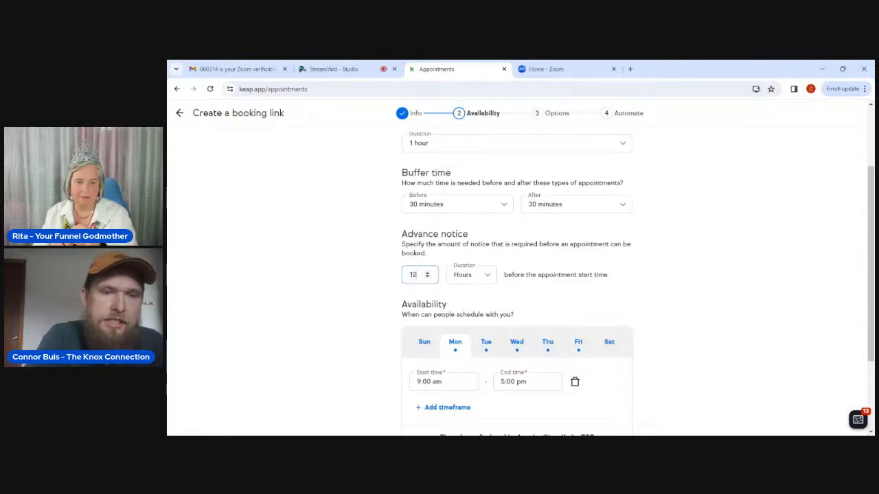
left_click(370, 286)
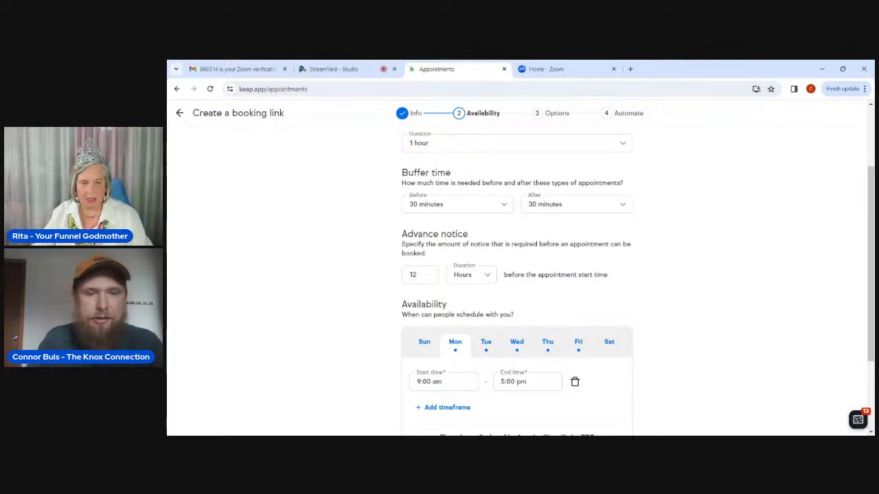
scroll(389, 330, "down", 1)
scroll(389, 331, "down", 1)
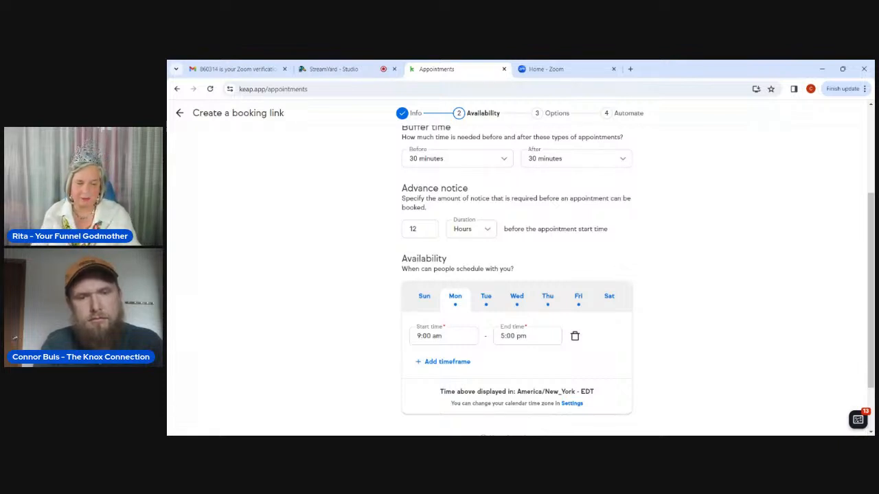
Discard an extra Monday timeframe and set Wednesday's start time to 1:30 pm.
left_click(444, 363)
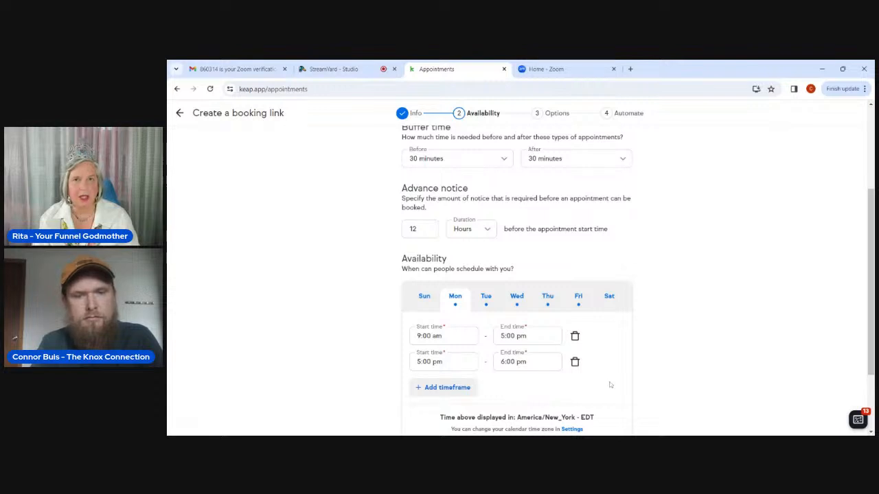
left_click(575, 364)
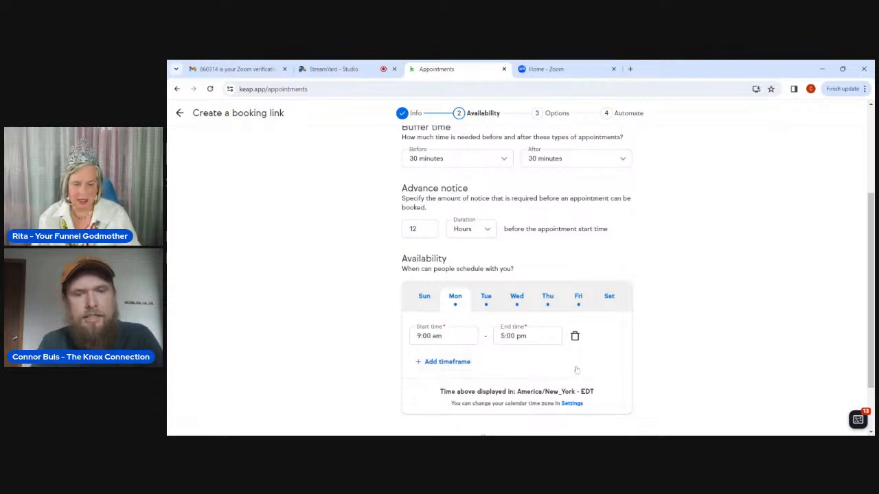
left_click(514, 305)
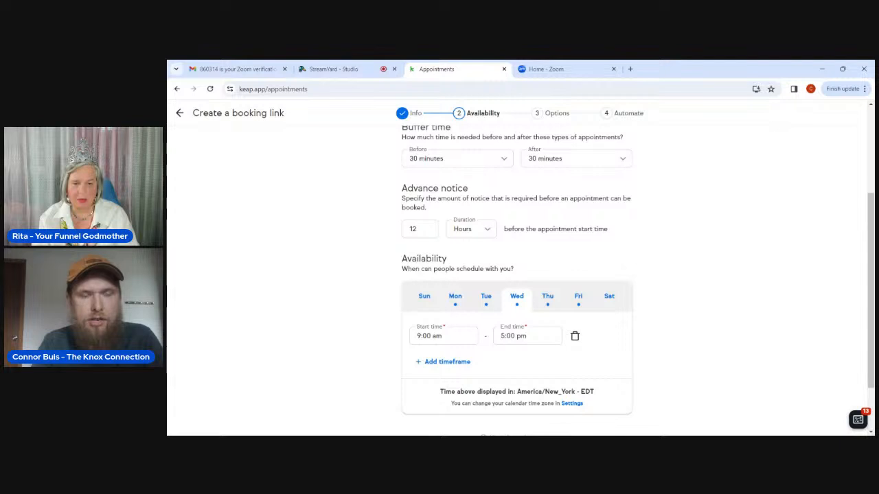
left_click(410, 330)
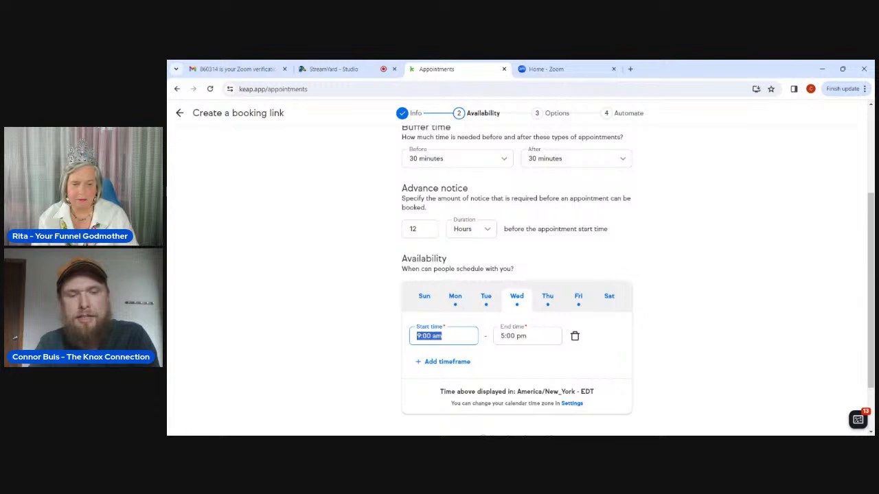
type("1")
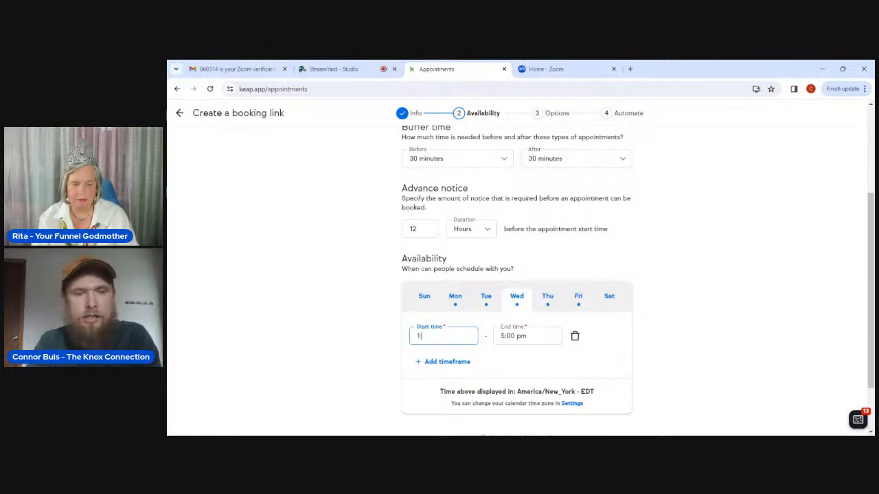
type(":30")
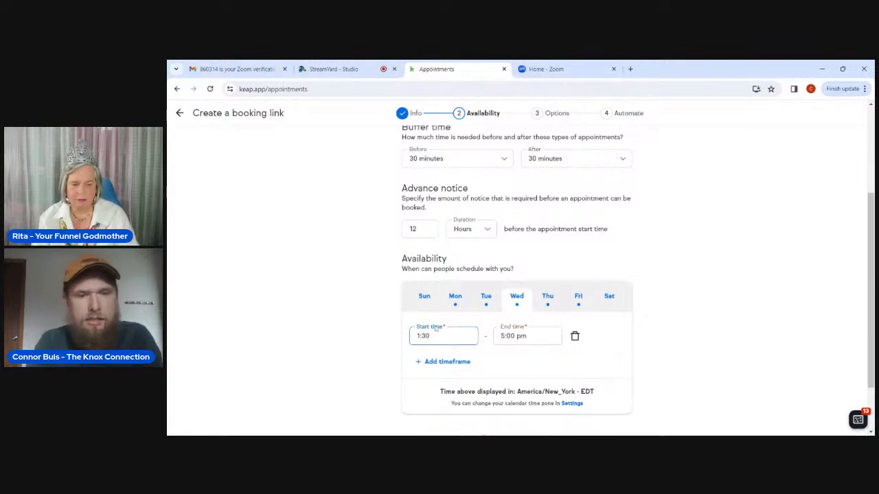
type("pm")
key("BackSpace")
key("BackSpace")
type("Pm")
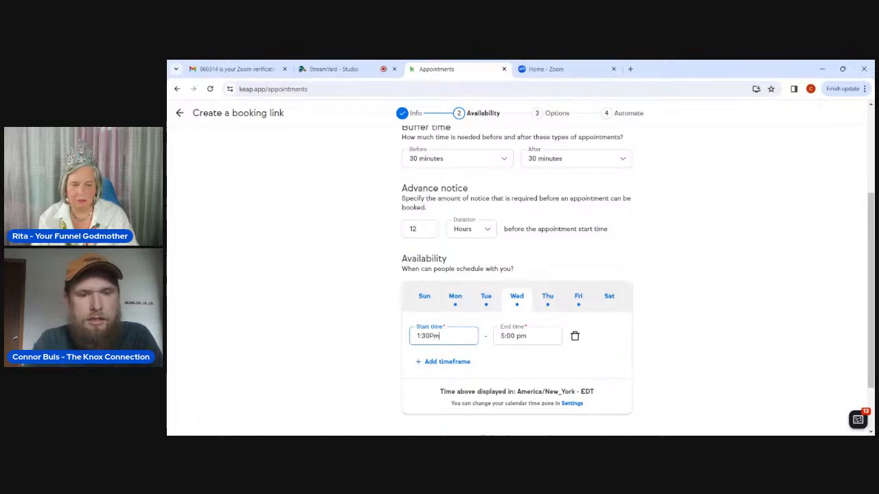
key("BackSpace")
key("BackSpace")
type("pm")
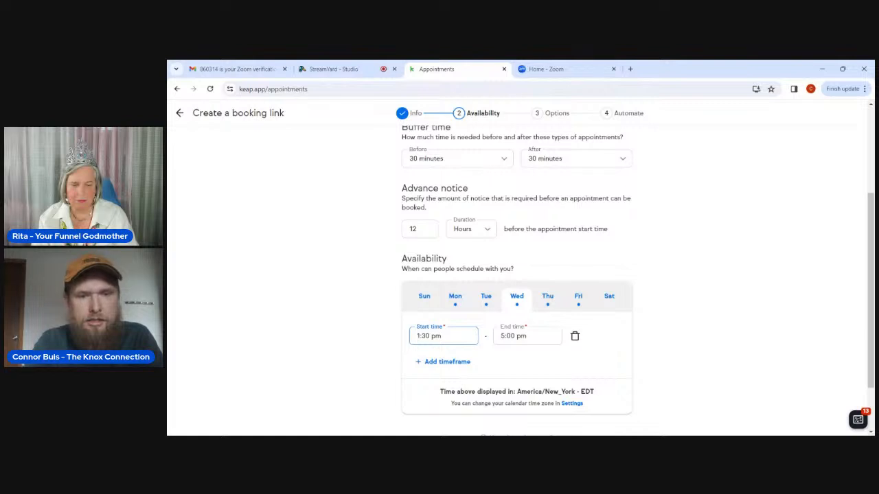
Set Wednesday's end time to 3:00 pm.
left_click(526, 336)
key("BackSpace")
key("BackSpace")
key("BackSpace")
key("BackSpace")
key("BackSpace")
key("BackSpace")
key("BackSpace")
type("3")
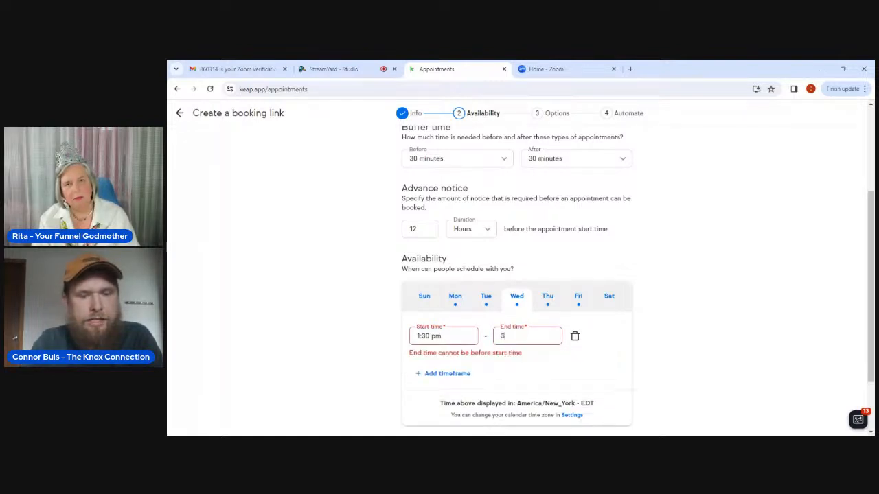
type(":00 pm")
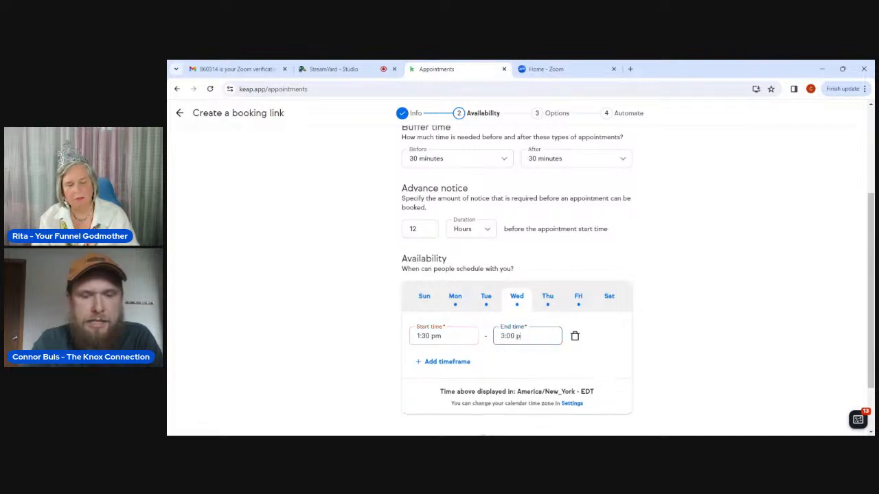
left_click(522, 357)
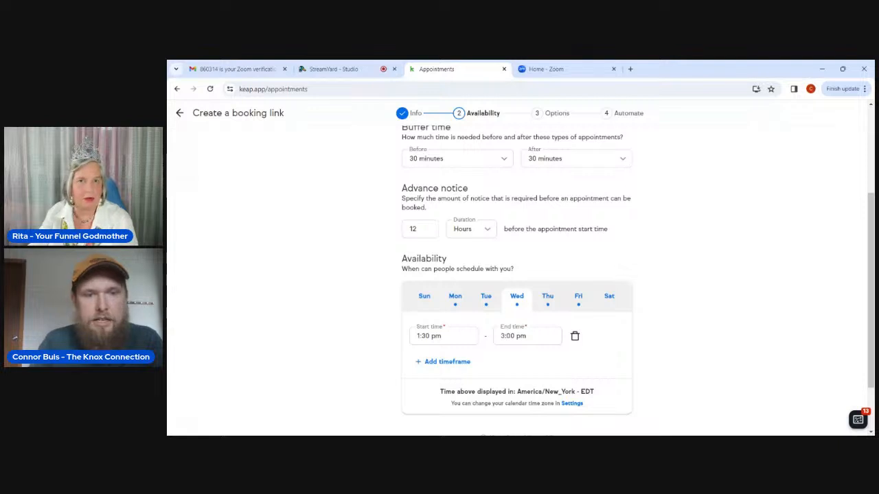
Change Tuesday's first timeframe to 11:00 am – 1:00 pm.
left_click(485, 304)
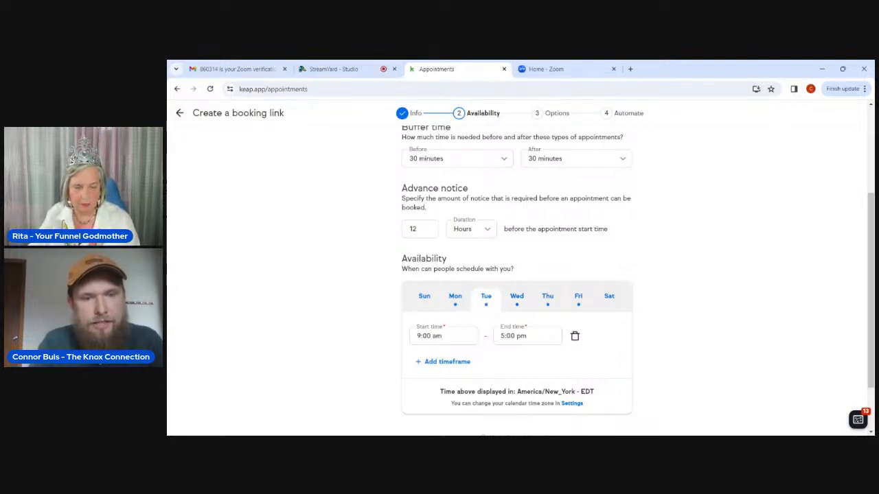
left_click(417, 336)
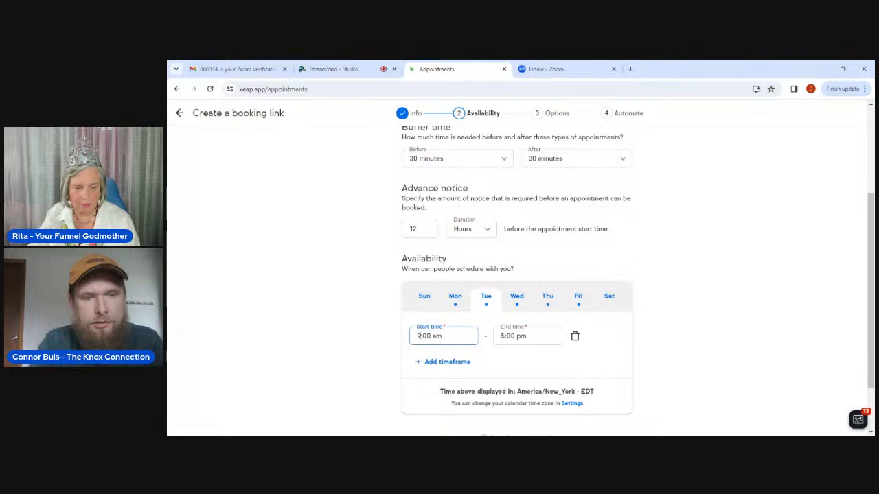
key("Delete")
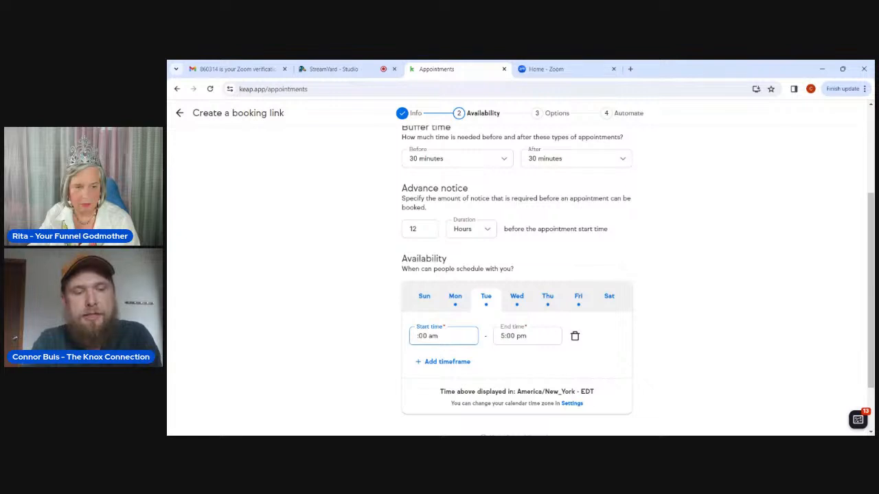
type("11")
left_click(525, 336)
key("BackSpace")
key("BackSpace")
key("BackSpace")
key("BackSpace")
key("BackSpace")
key("BackSpace")
type("1")
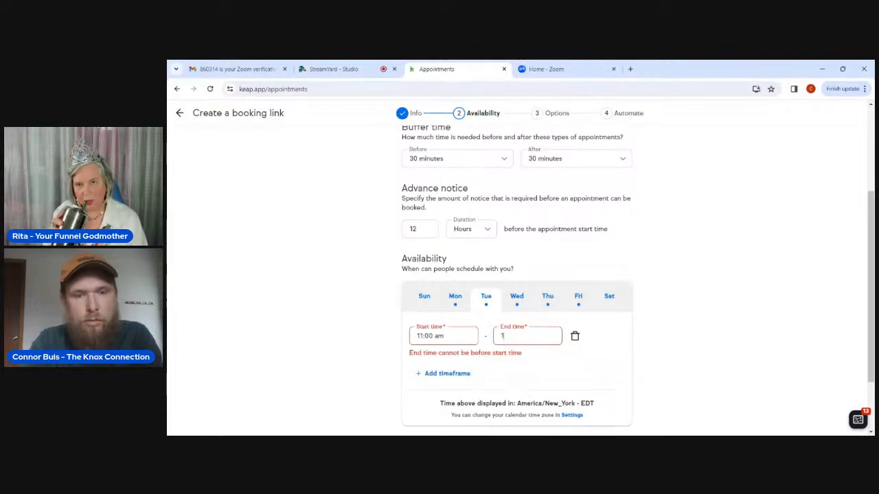
type(":")
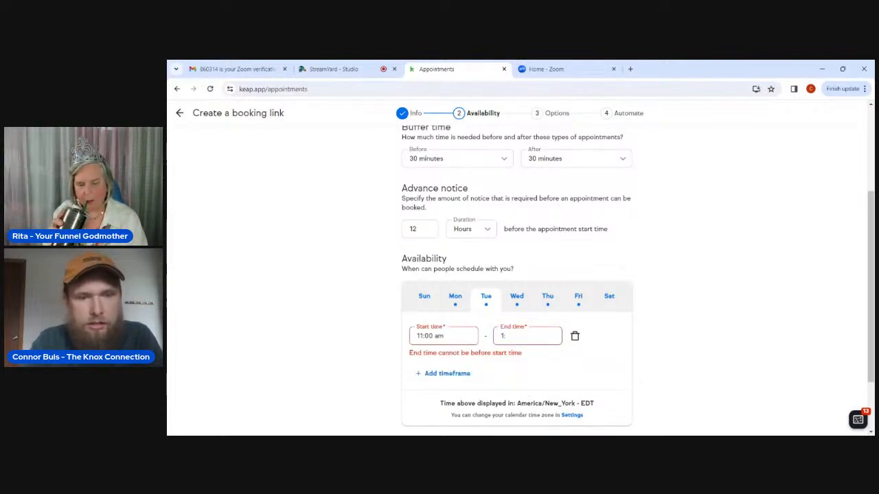
type("00 pm")
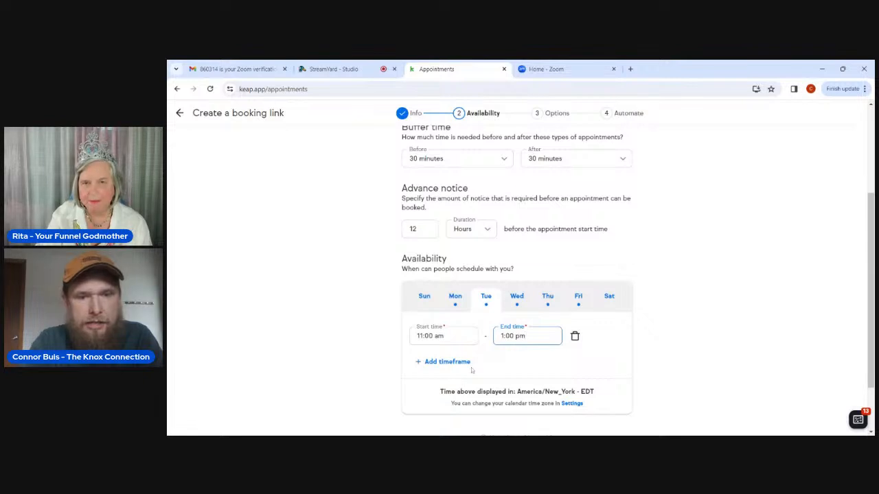
Add a second Tuesday timeframe running from 3:30 pm to 7:00 pm.
left_click(435, 365)
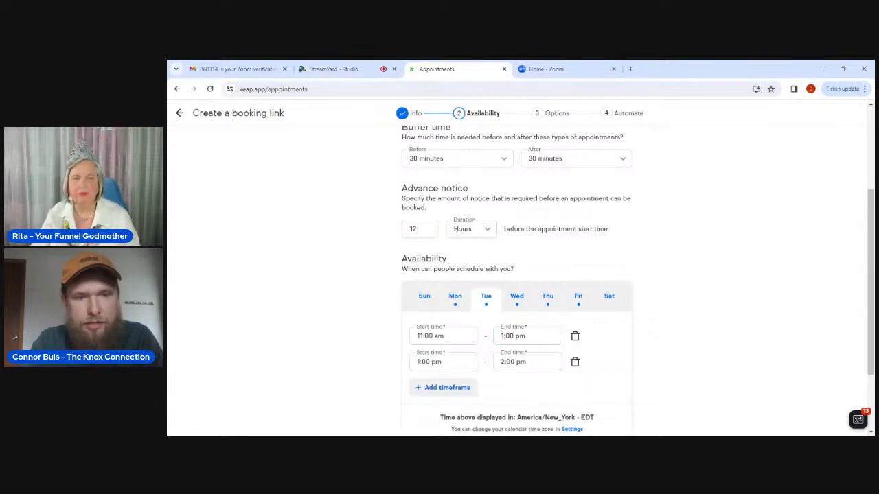
left_click(442, 362)
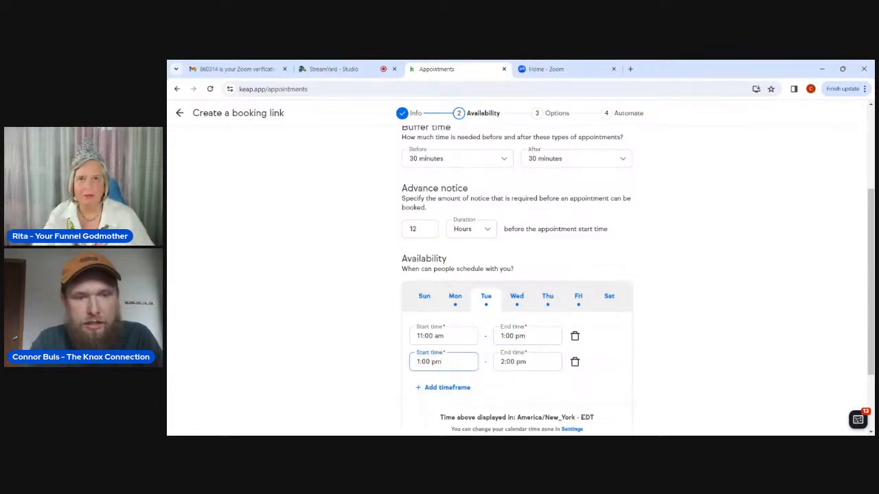
left_click(422, 362)
key("BackSpace")
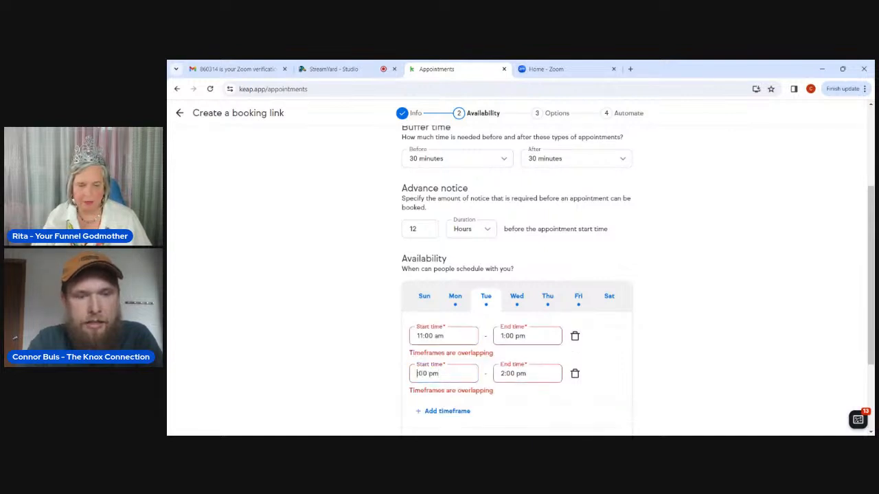
type("3")
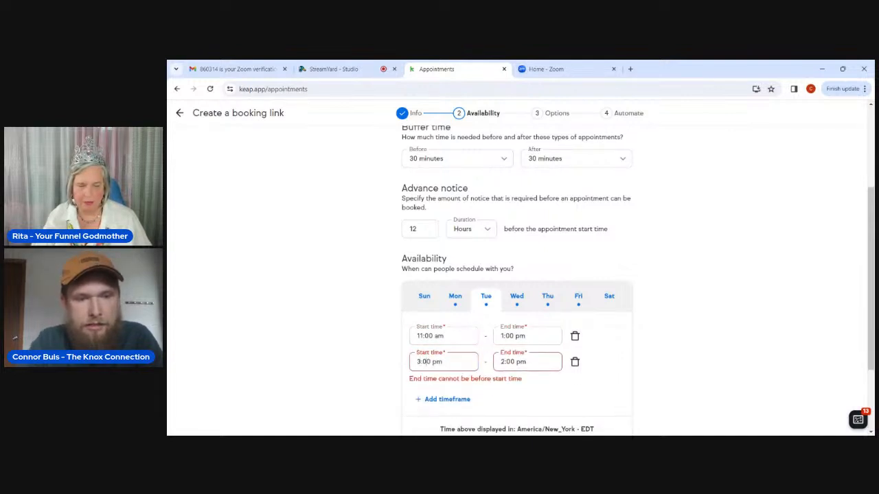
key("BackSpace")
type("3")
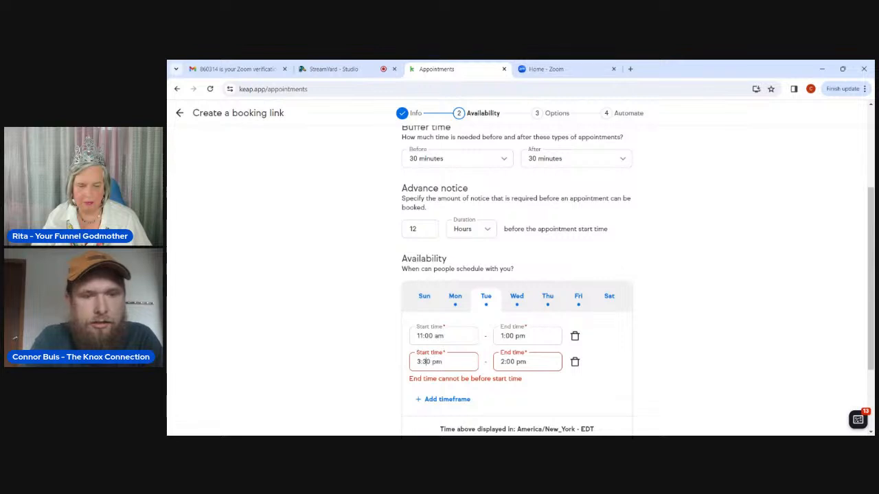
key("Tab")
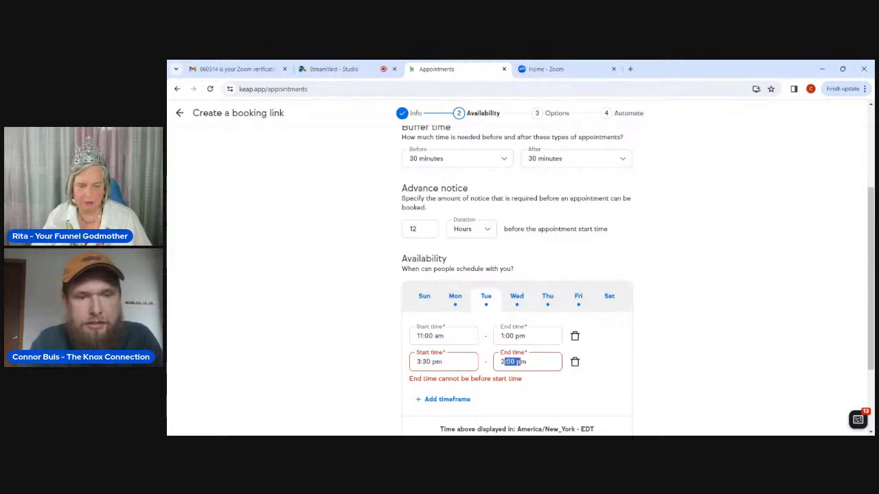
left_click(506, 361)
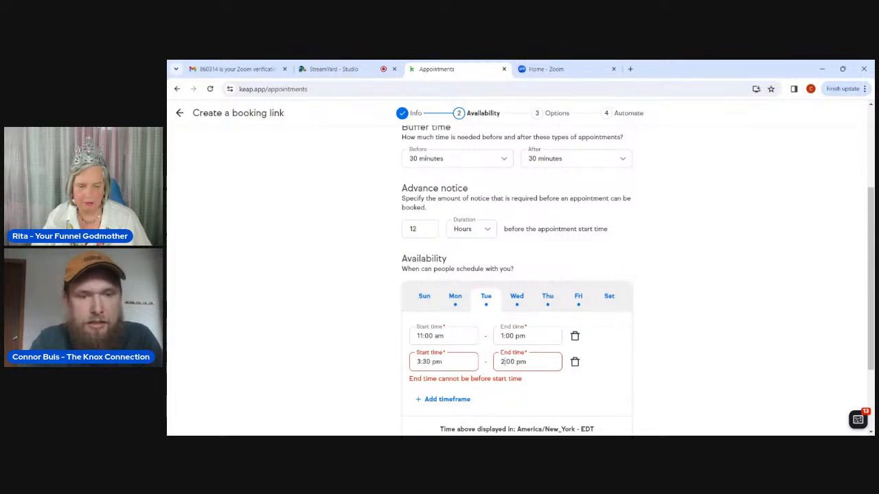
key("BackSpace")
type("7")
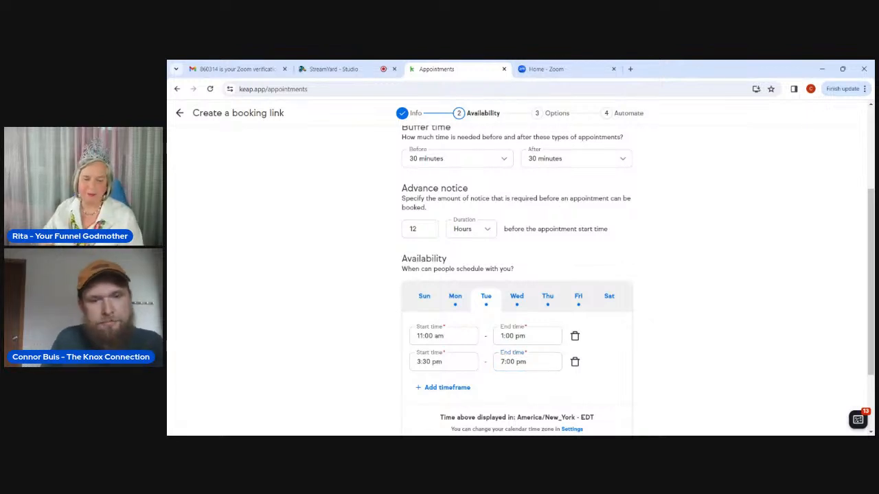
scroll(475, 391, "down", 2)
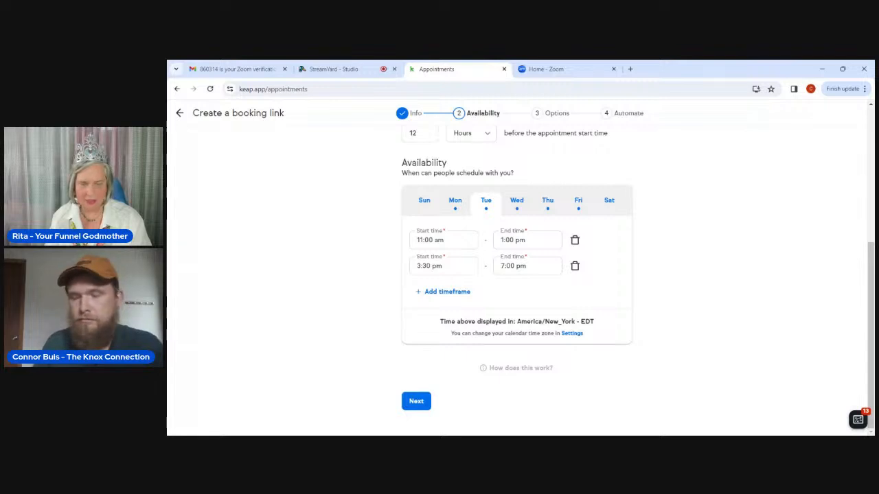
Advance from Availability to the booking link's Options step.
left_click(410, 401)
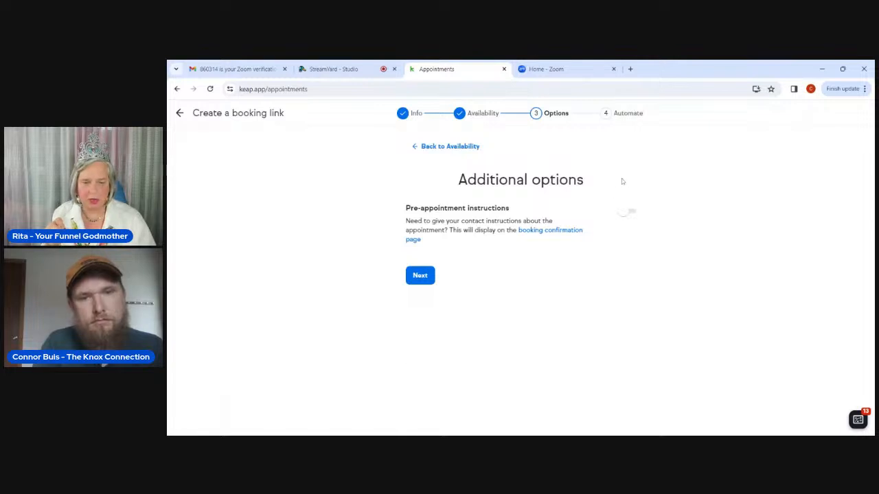
left_click(624, 212)
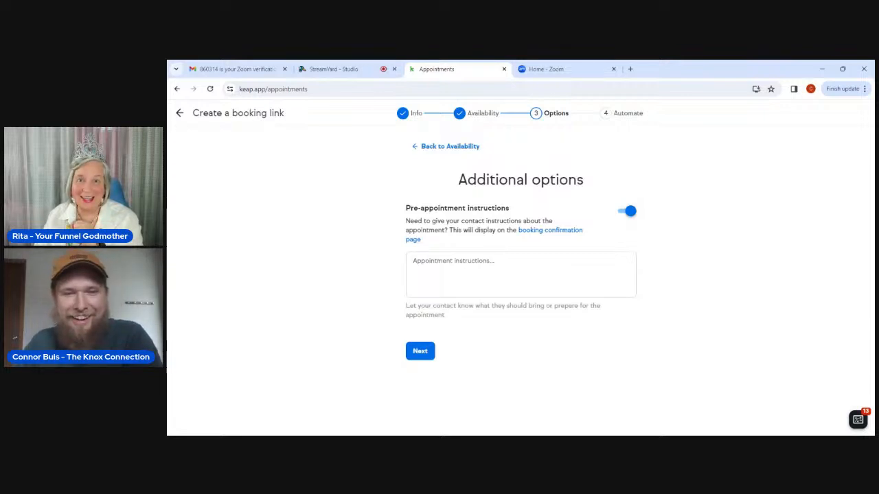
left_click(630, 211)
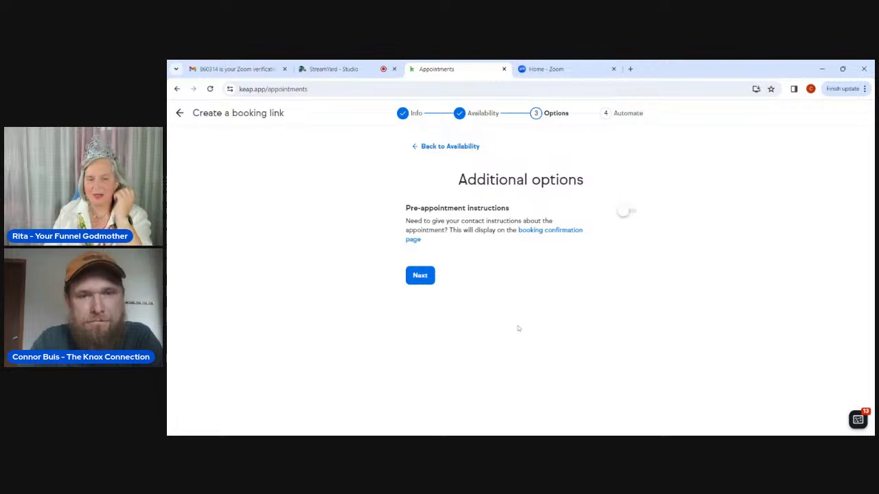
Save the Options step and add the 'Send contact 24-hour text reminder' follow-up.
left_click(419, 276)
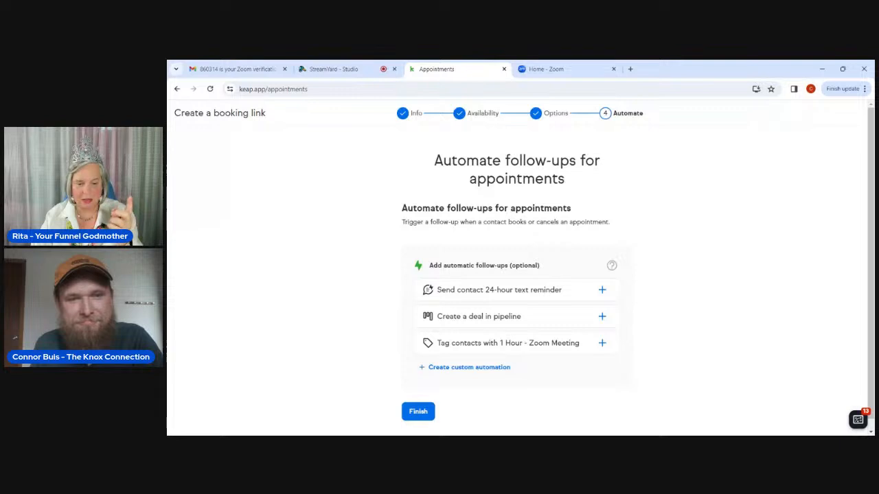
left_click(602, 290)
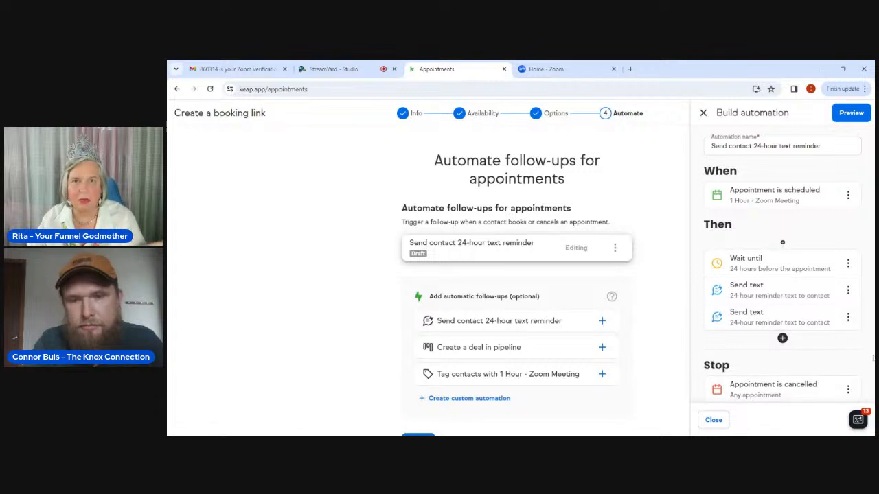
Scroll through the draft reminder and open the second Send text step's menu.
scroll(863, 370, "down", 1)
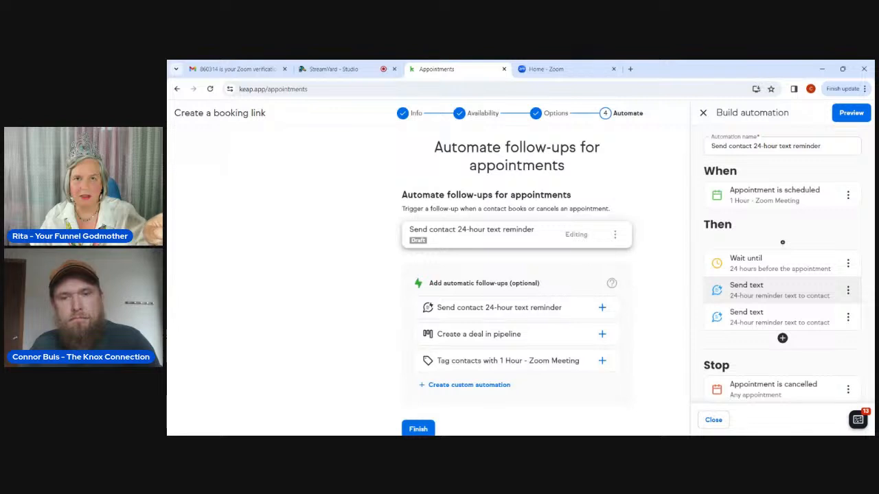
left_click(847, 317)
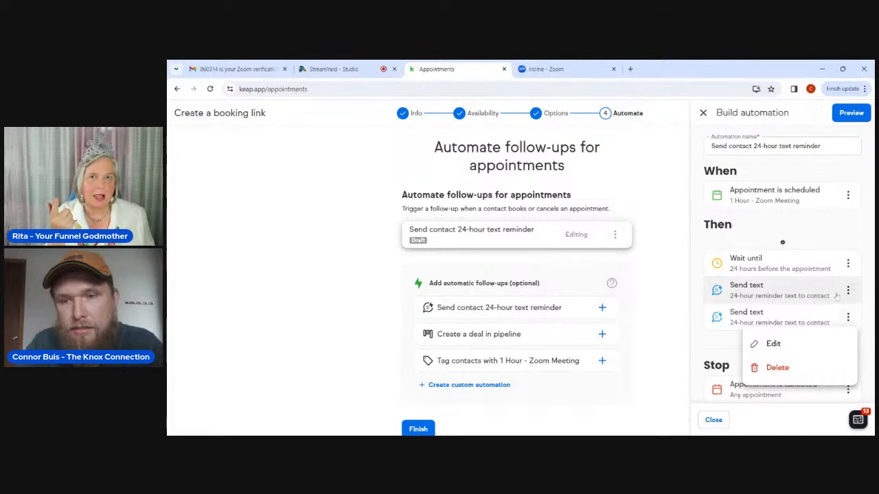
Try editing the second Send text step, then close the Marketing Number setup prompt.
left_click(774, 344)
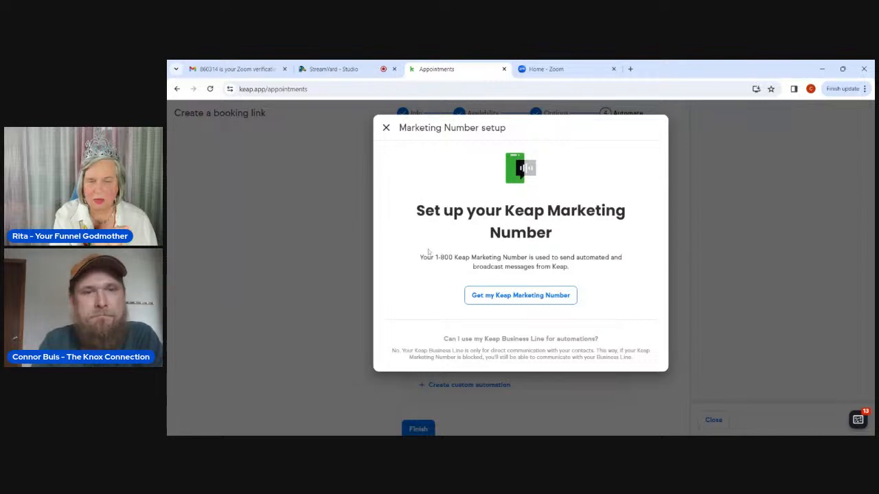
left_click(386, 128)
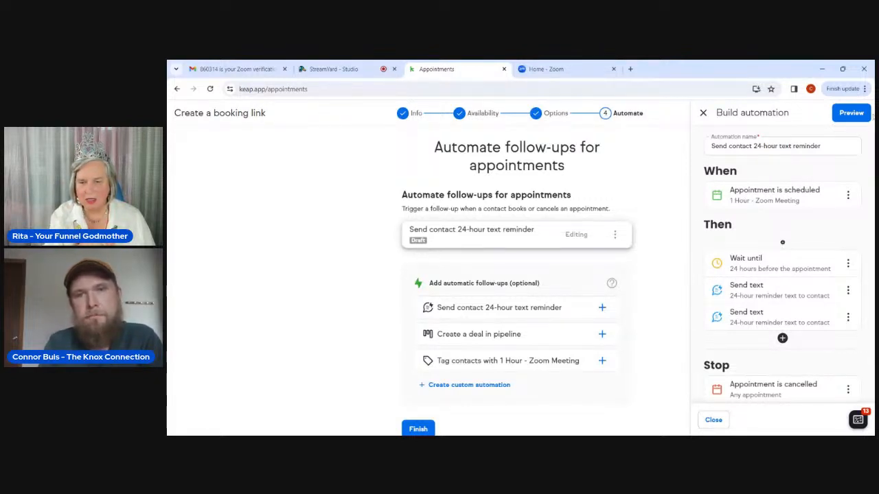
Leave the text reminder as a draft and add the tag-contacts follow-up for this booking.
left_click(703, 114)
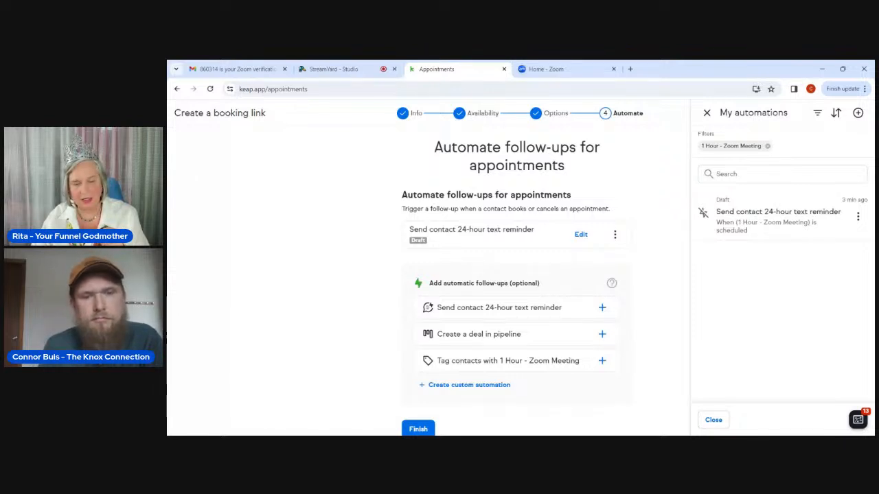
left_click(602, 365)
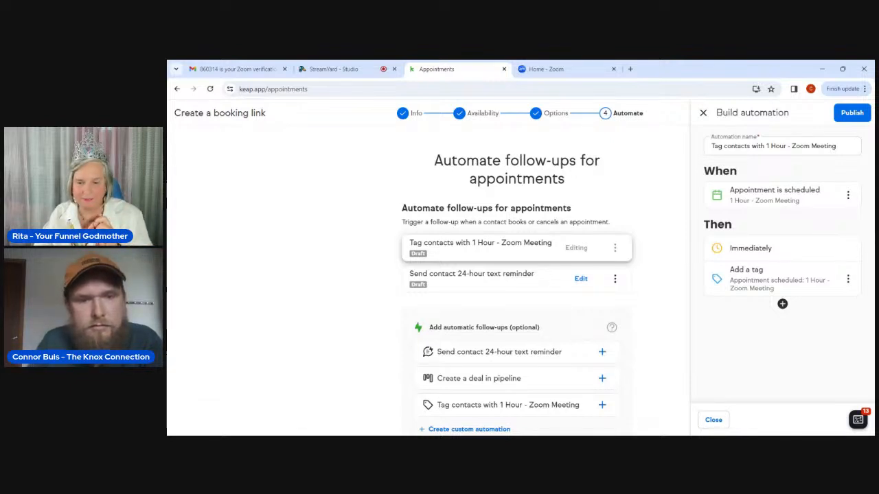
Publish the 'Tag contacts with 1 Hour - Zoom Meeting' automation and begin a custom appointment automation.
scroll(516, 285, "down", 1)
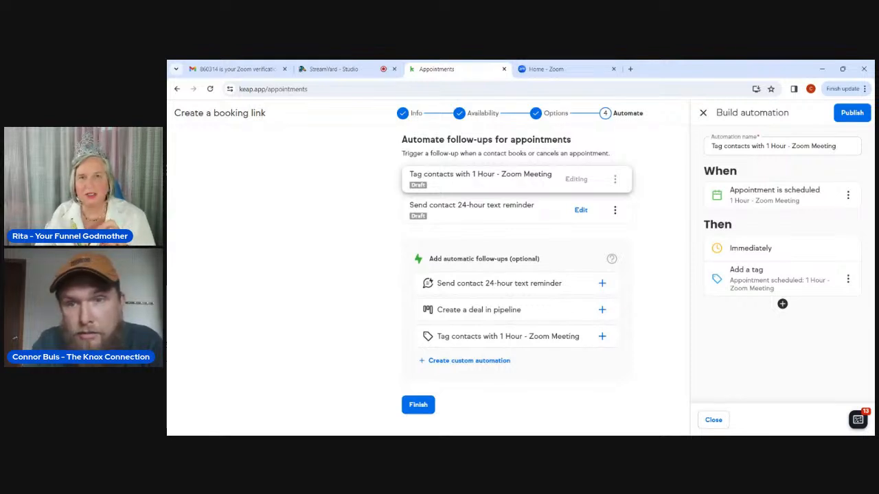
left_click(849, 112)
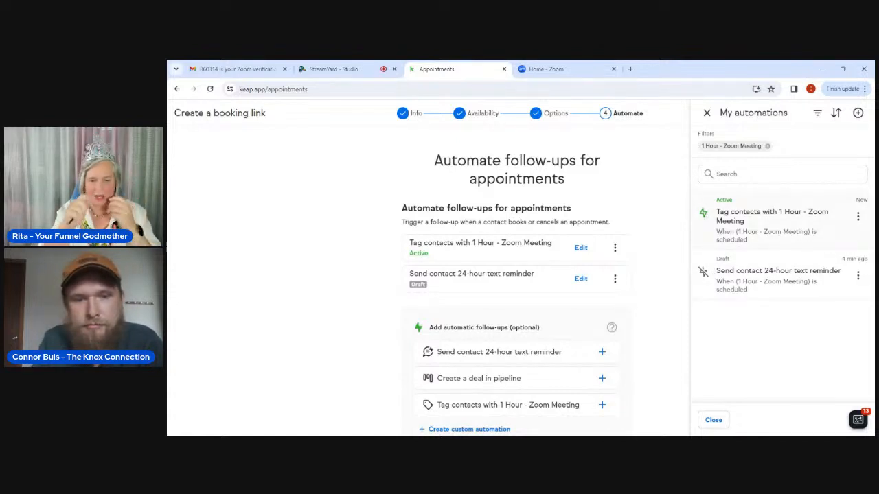
scroll(550, 256, "down", 1)
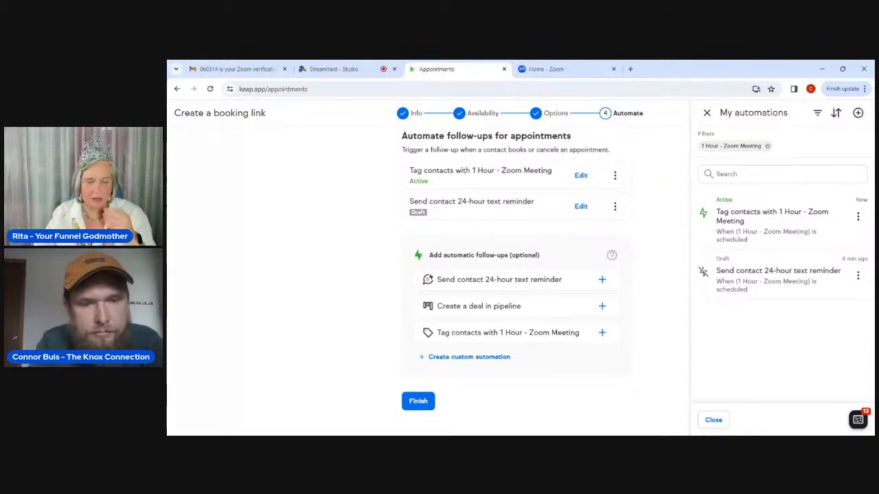
left_click(469, 357)
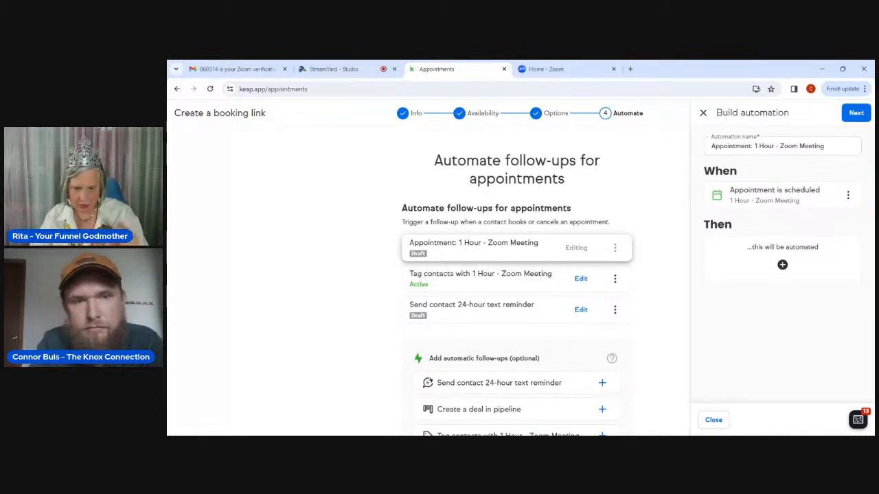
Scroll the Build automation panel of the new 'Appointment: 1 Hour - Zoom Meeting' draft.
scroll(517, 275, "down", 3)
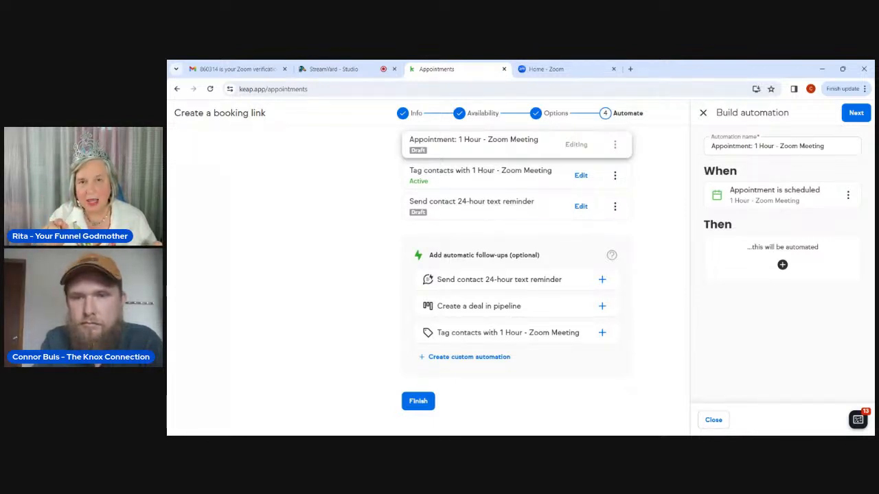
Pick Send notification as the custom automation's Then action.
left_click(782, 264)
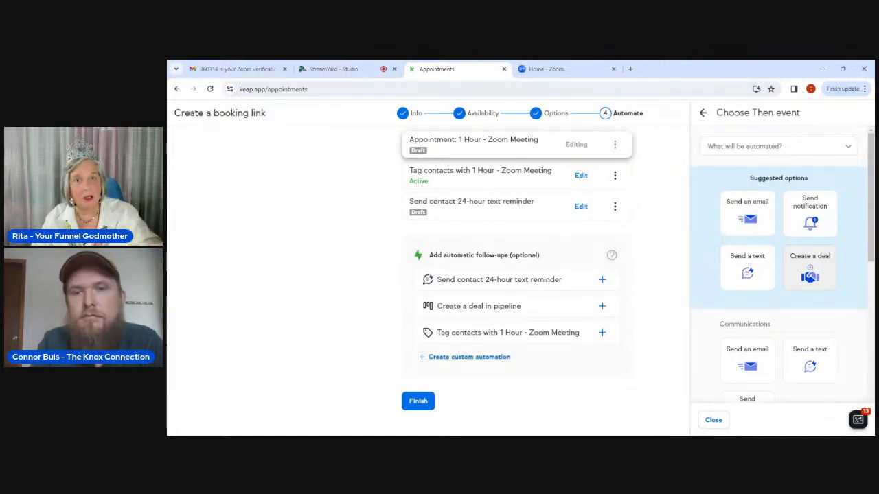
scroll(782, 265, "down", 1)
scroll(810, 254, "down", 1)
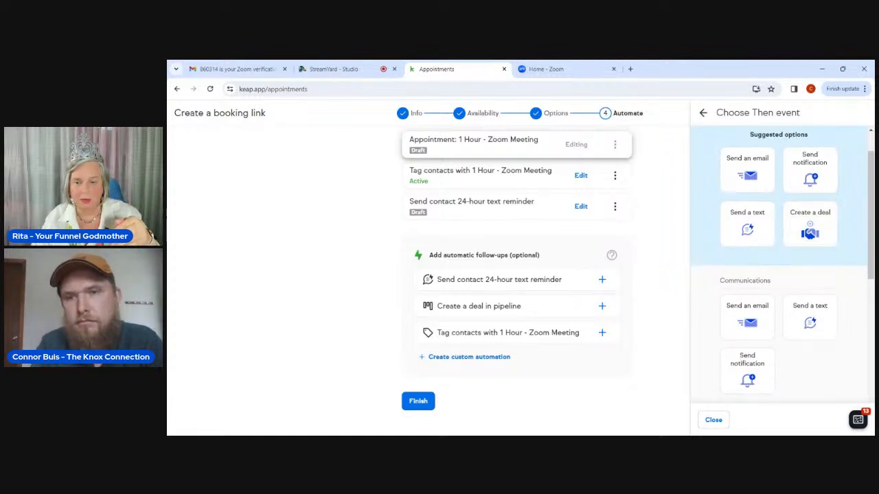
scroll(782, 256, "down", 1)
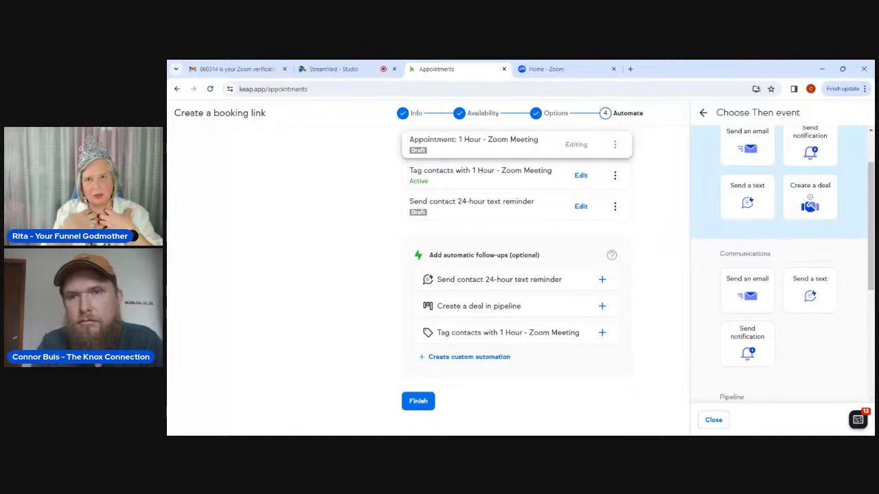
scroll(783, 264, "up", 1)
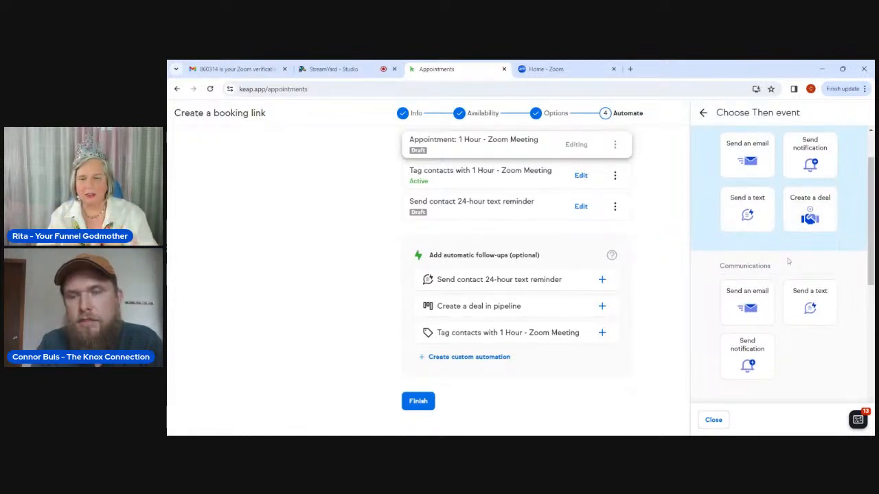
scroll(788, 261, "up", 1)
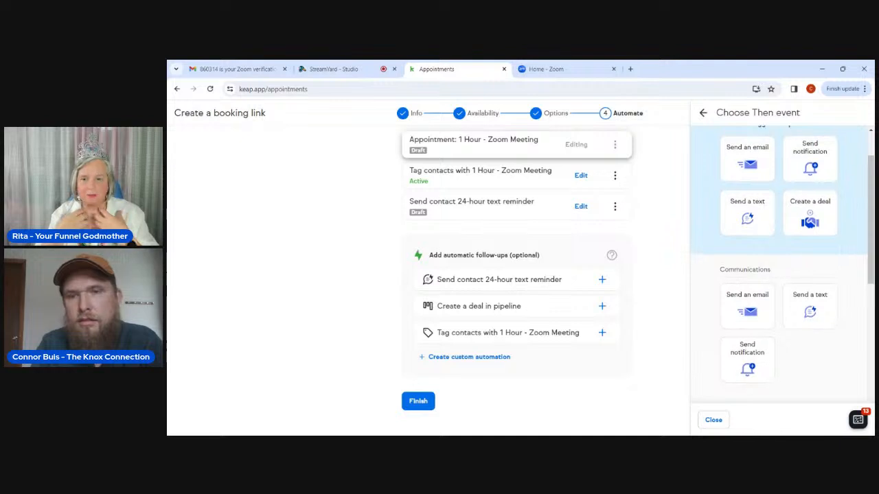
scroll(810, 268, "up", 2)
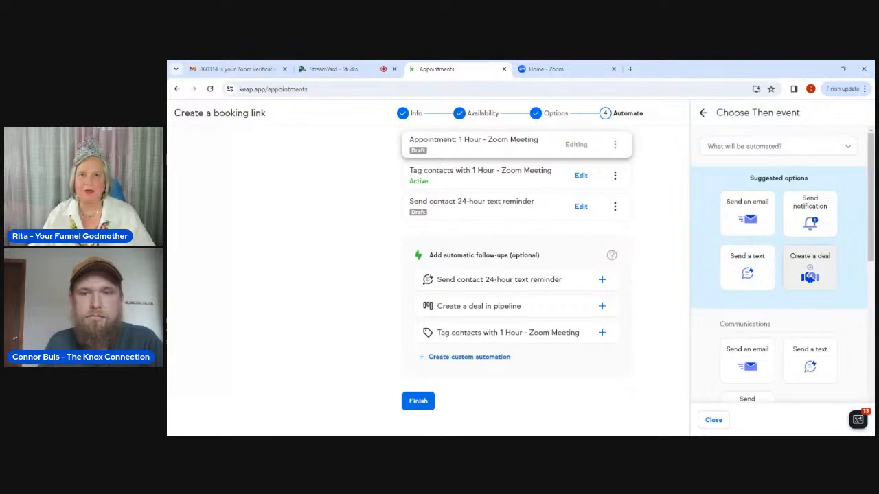
left_click(798, 213)
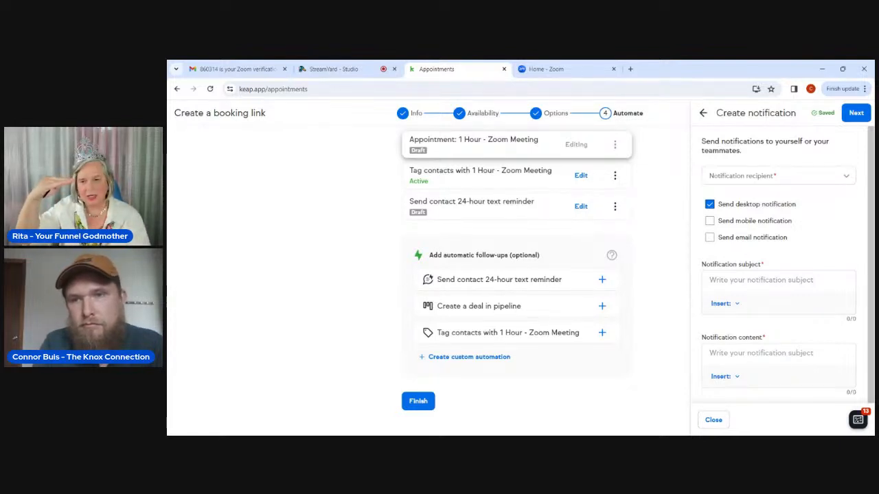
Make one team member the only notification recipient, removing the briefly added second user.
left_click(778, 176)
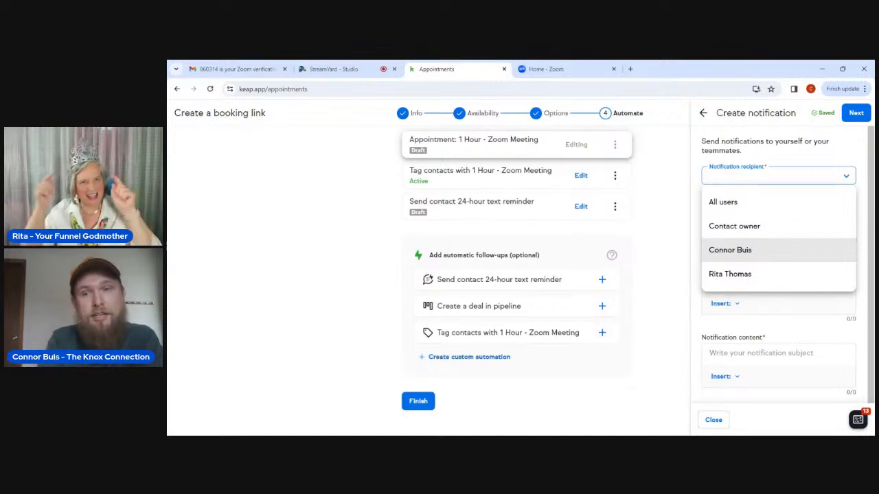
left_click(730, 250)
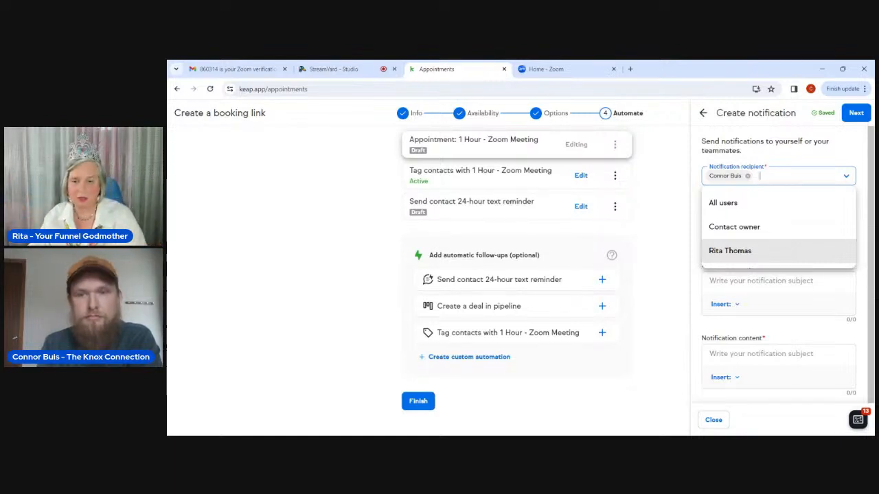
left_click(675, 256)
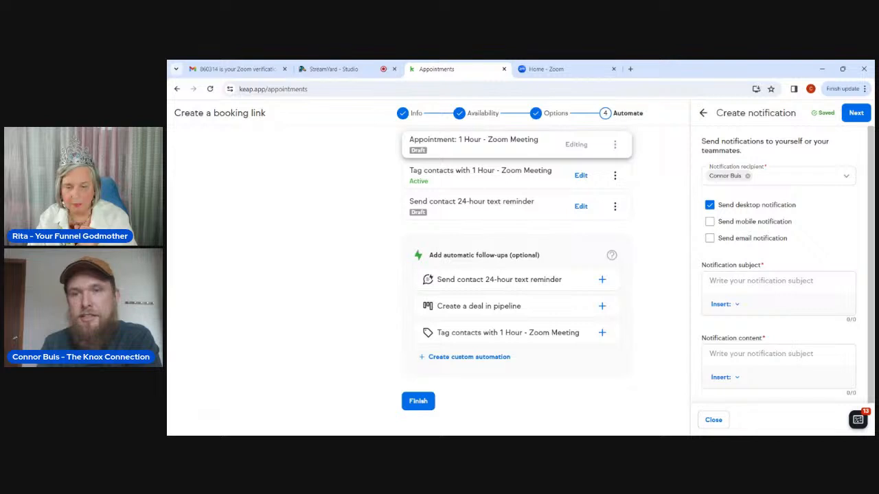
left_click(783, 176)
left_click(756, 248)
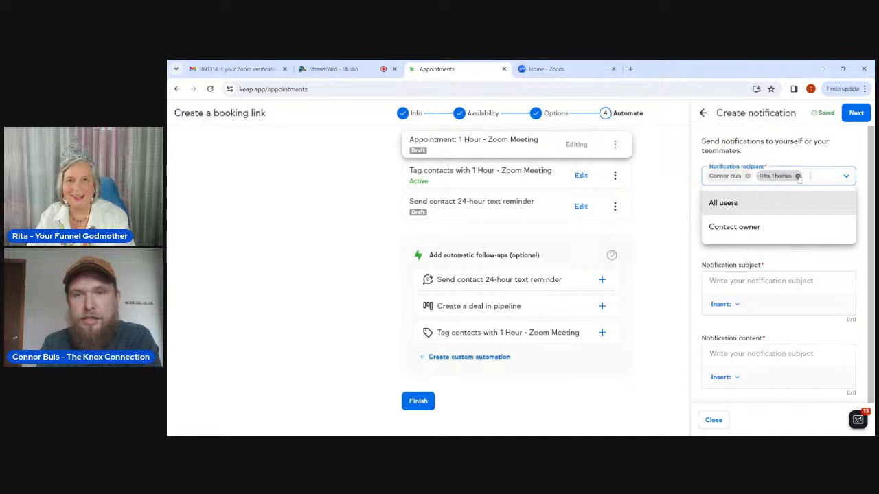
left_click(797, 175)
left_click(658, 212)
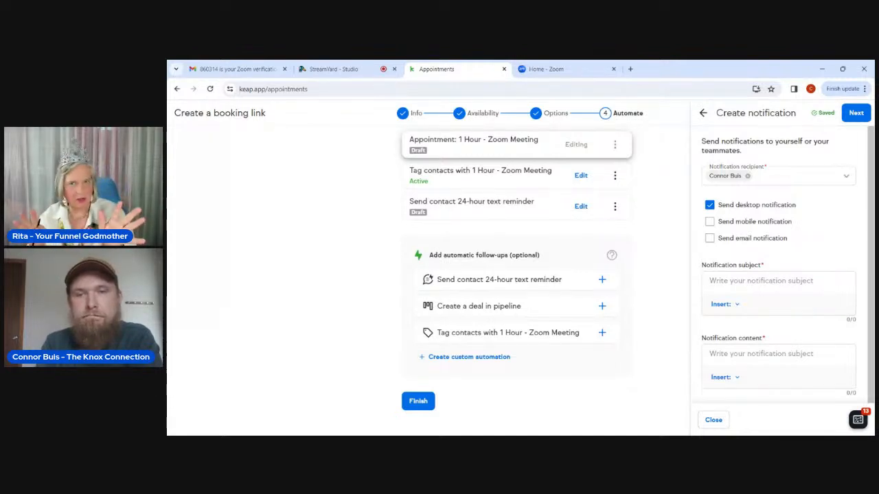
Turn on mobile notification and turn off desktop notification, leaving email notification unchecked.
left_click(709, 221)
left_click(709, 238)
left_click(709, 204)
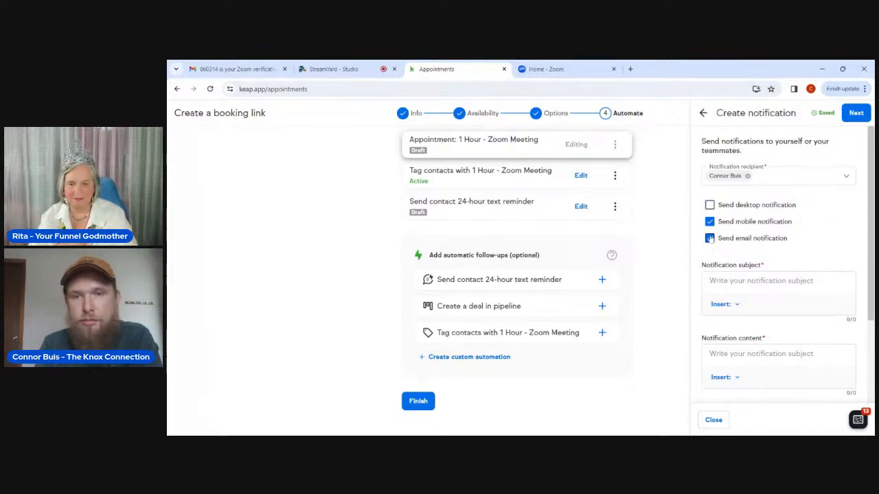
left_click(710, 238)
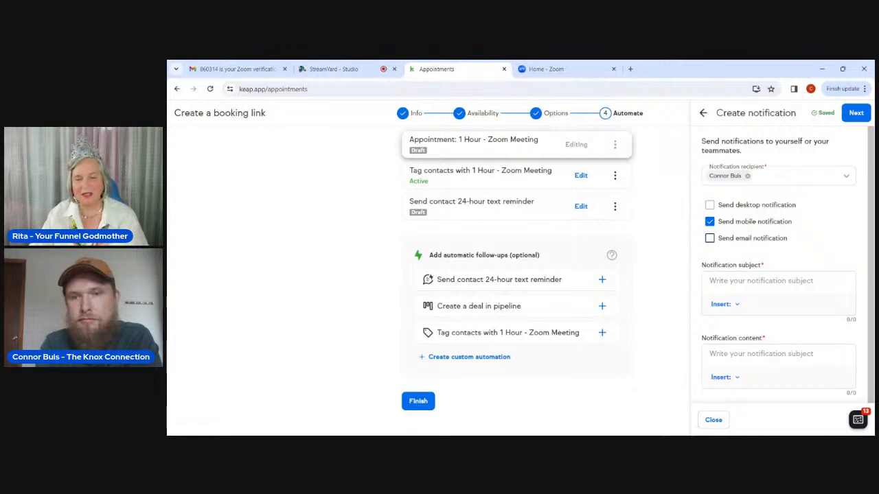
left_click(761, 281)
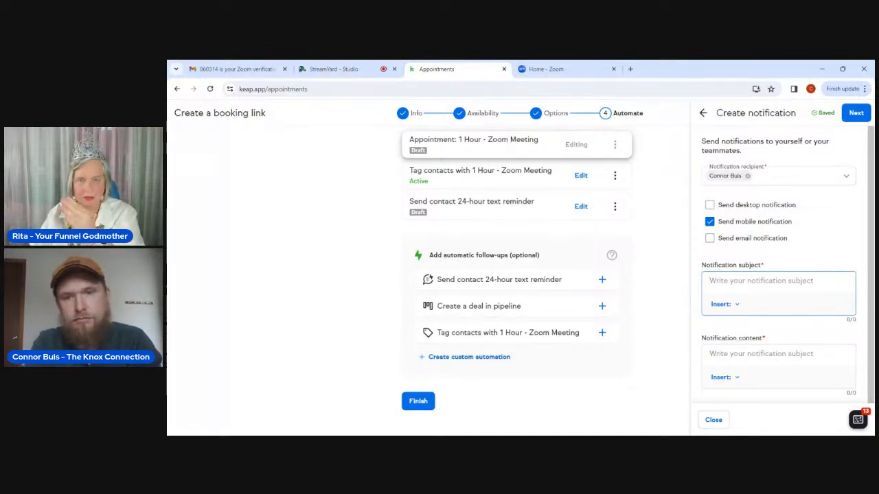
Insert the contact First name and Last name merge fields into the notification subject.
left_click(723, 304)
scroll(739, 341, "down", 2)
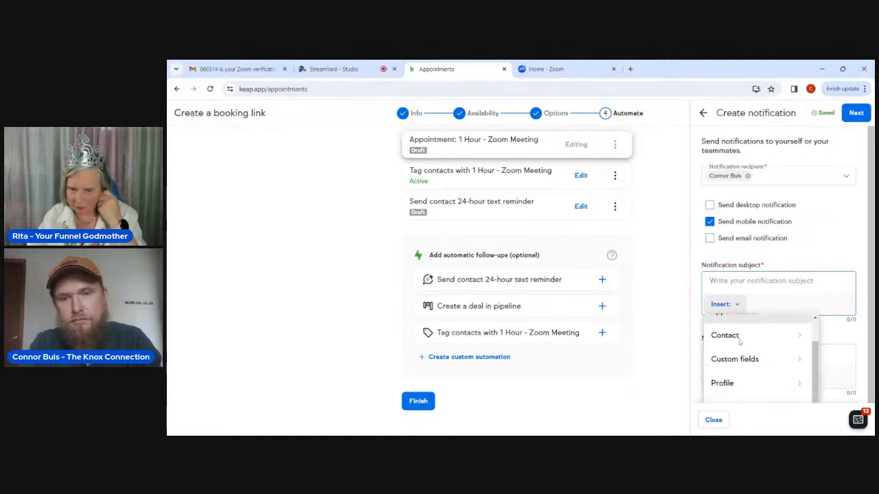
scroll(739, 342, "down", 1)
scroll(739, 341, "up", 2)
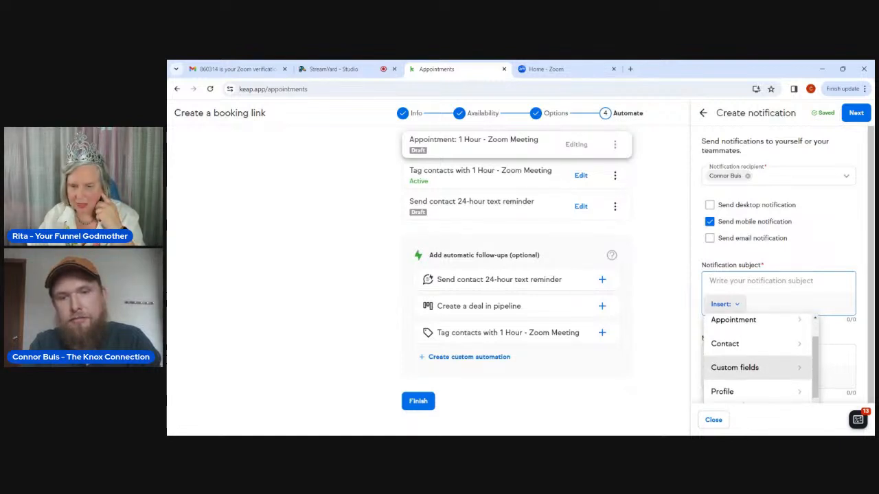
left_click(742, 348)
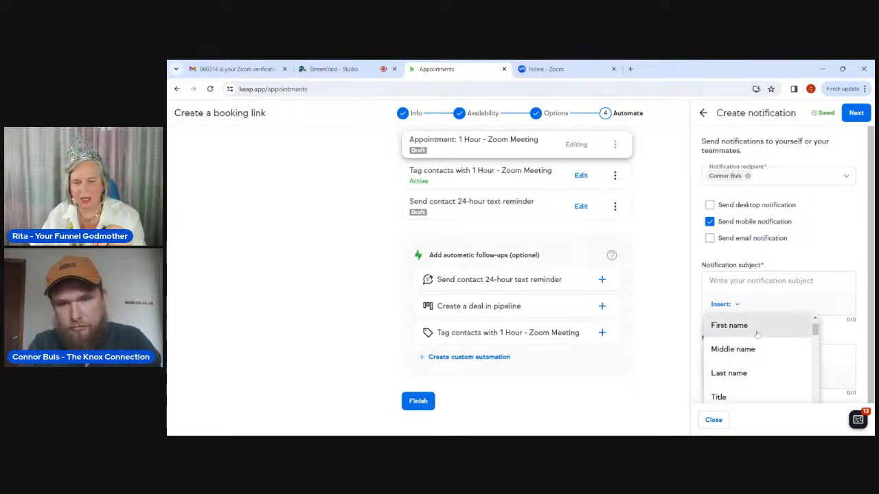
left_click(757, 333)
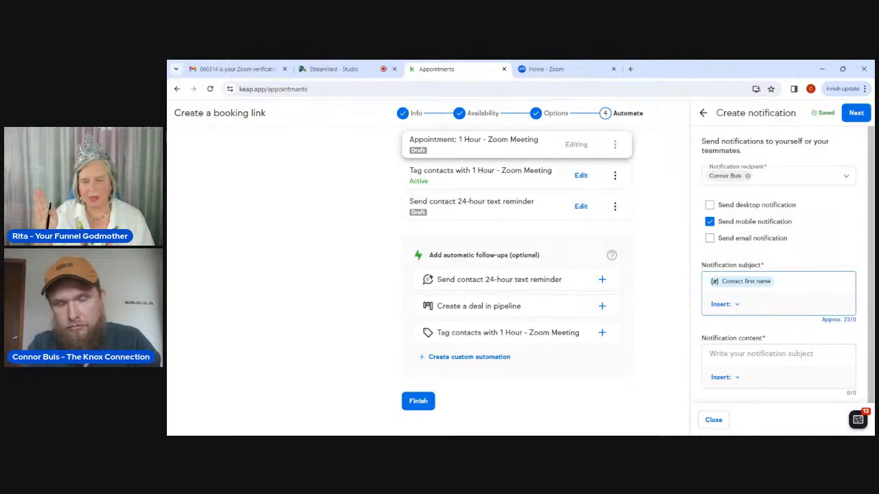
left_click(737, 307)
left_click(747, 344)
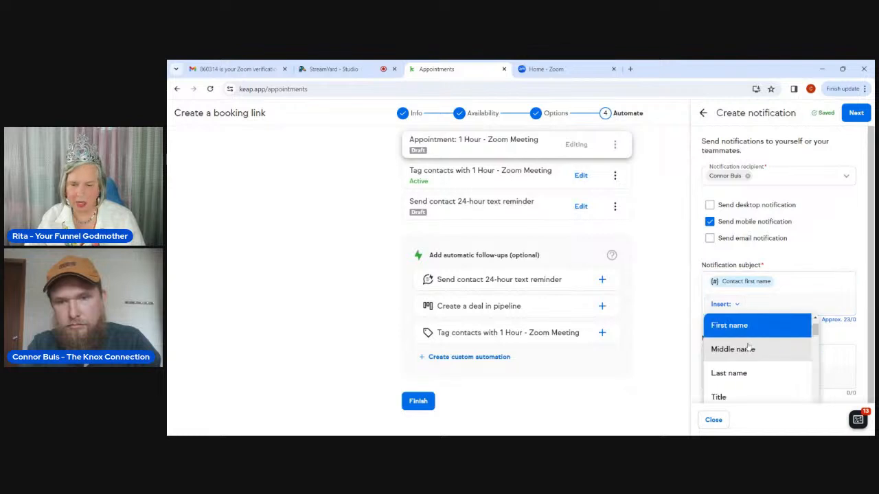
left_click(752, 372)
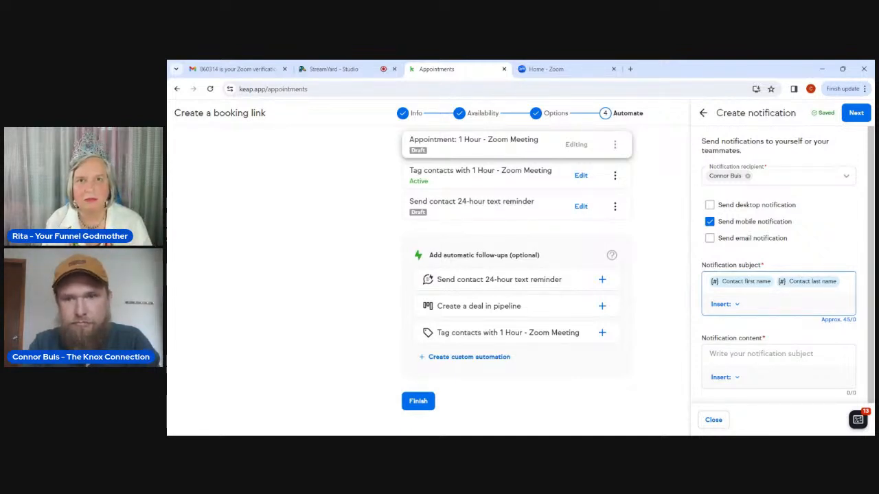
Add ' - Zoom Meeting' after the name fields in the subject.
type("Zoo")
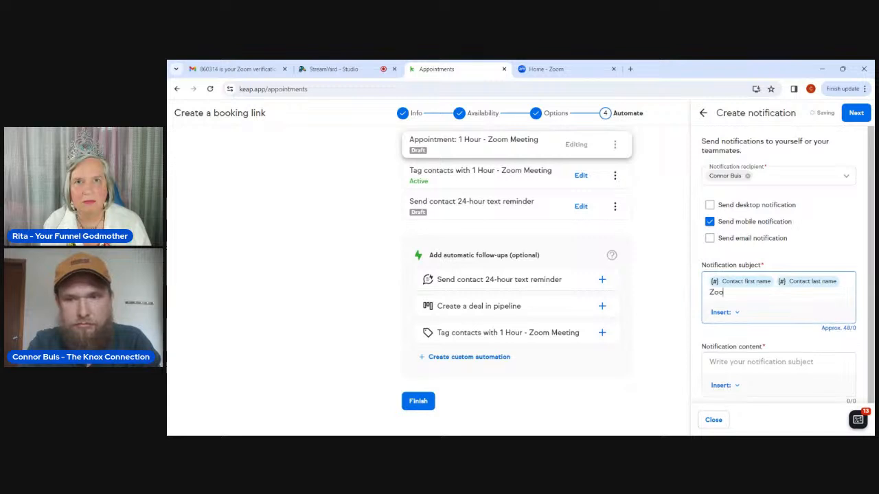
type("m 1-")
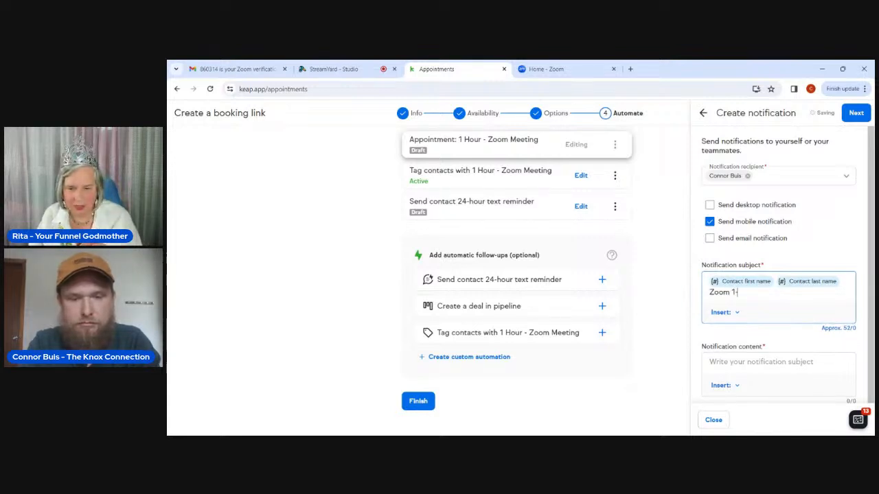
type("hour meeting")
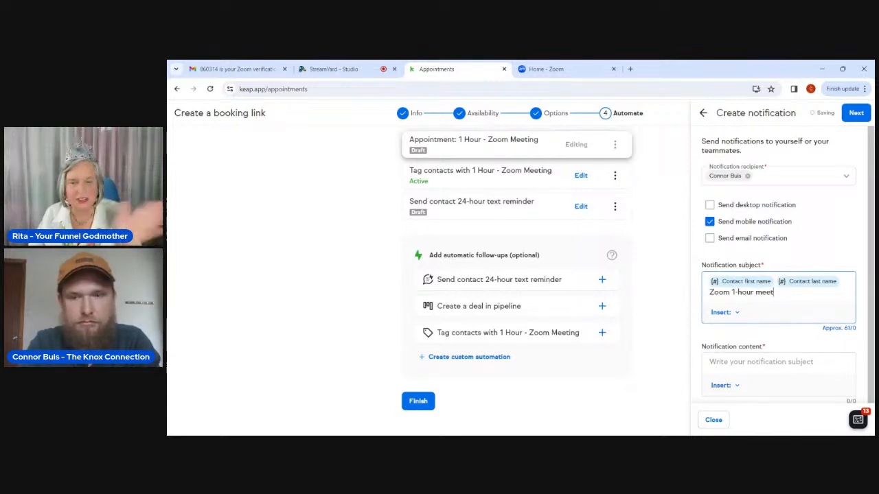
key("BackSpace")
key("BackSpace")
key("BackSpace")
key("BackSpace")
key("BackSpace")
key("BackSpace")
key("BackSpace")
key("BackSpace")
key("BackSpace")
key("BackSpace")
key("BackSpace")
key("BackSpace")
key("BackSpace")
key("BackSpace")
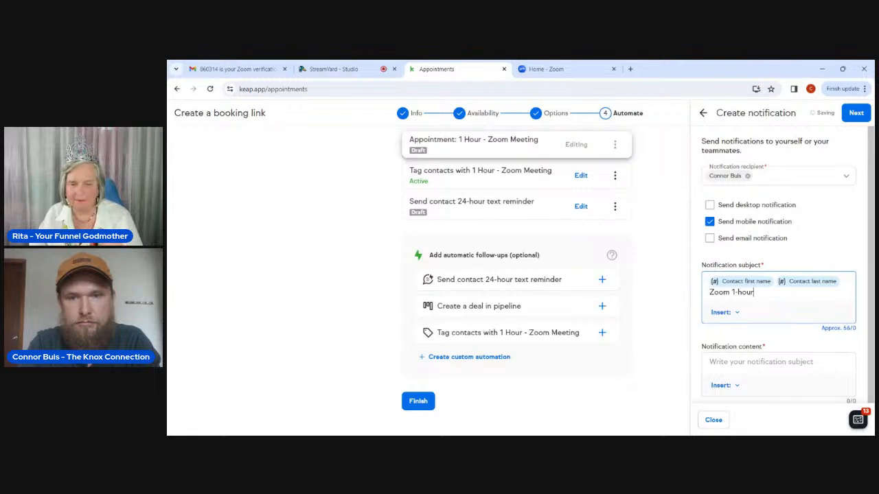
type("Meeting")
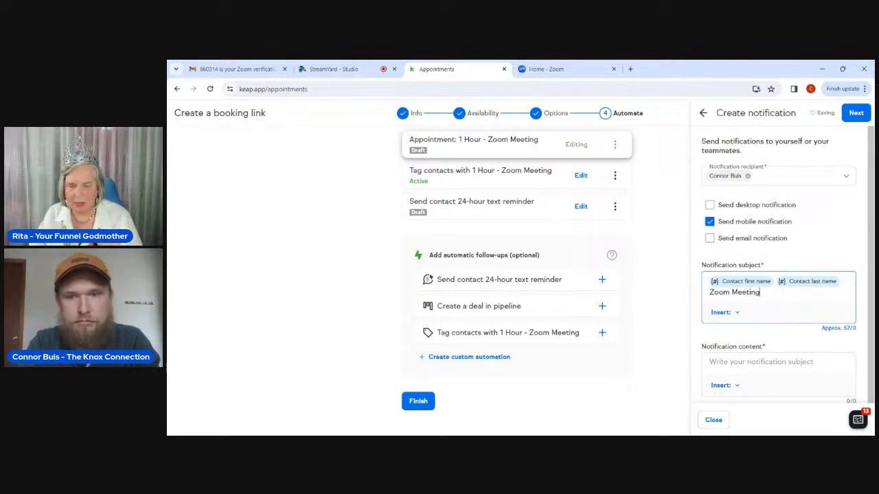
left_click(760, 361)
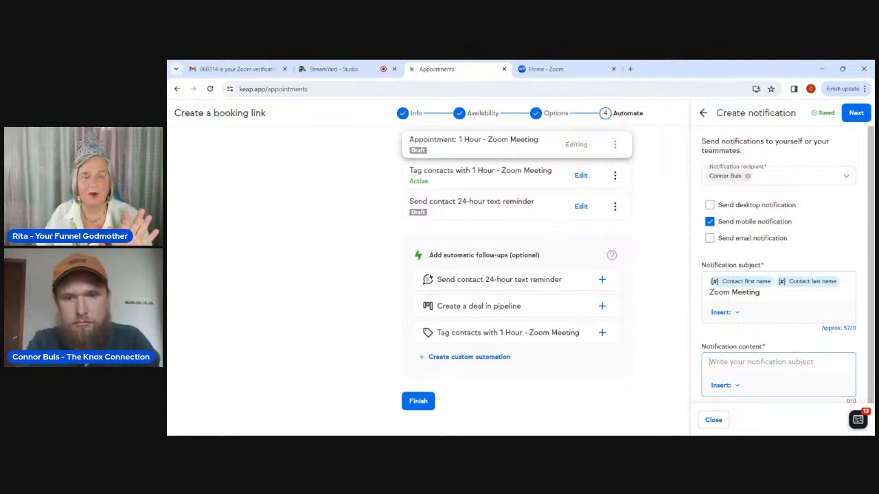
left_click(769, 302)
type("-")
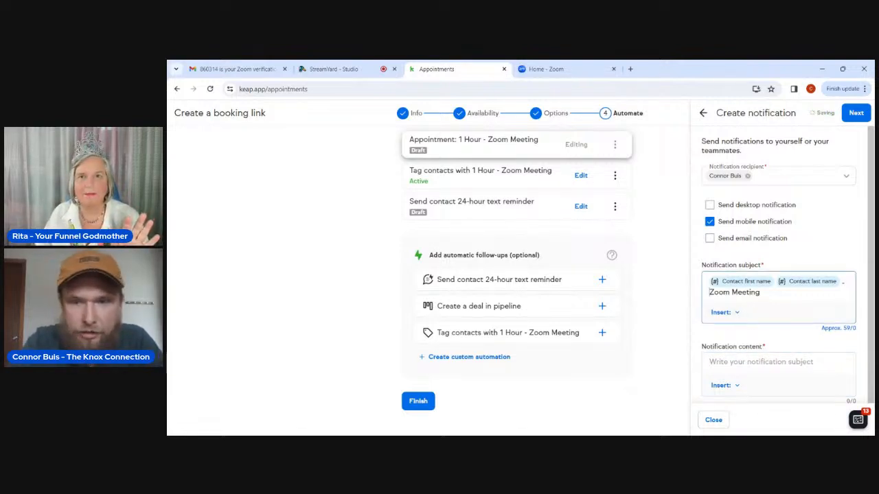
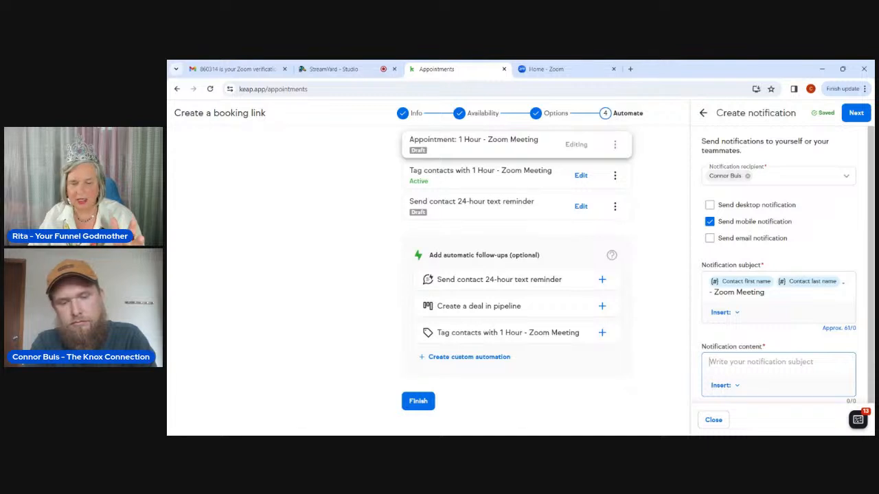
Enter 'You have a 1-hour Zoom meeting in one hour.' as the notification content.
type("In one hour")
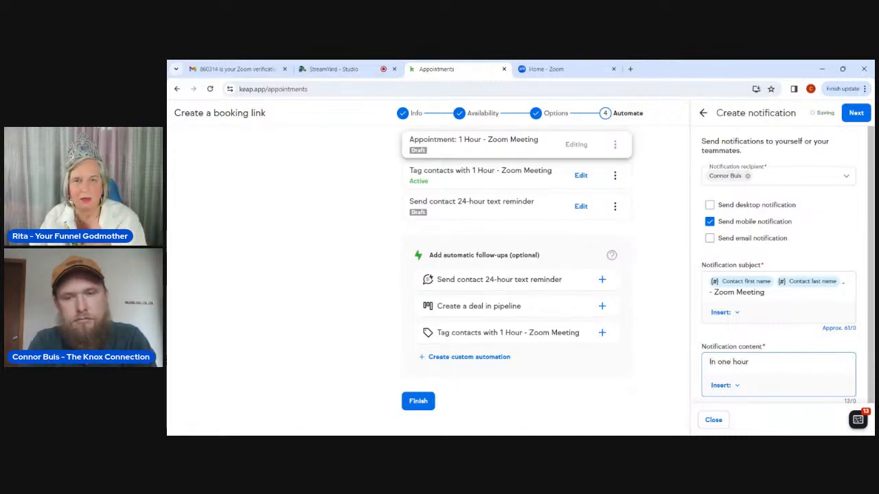
key("BackSpace")
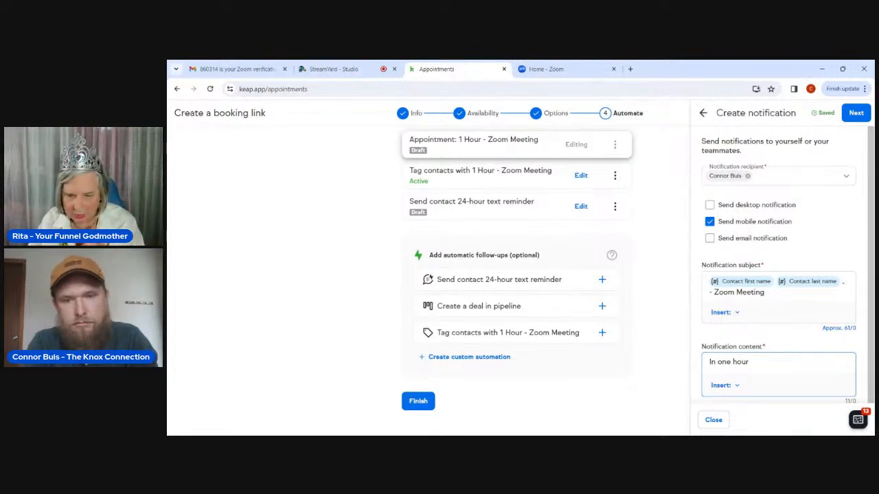
left_click(711, 362)
key("BackSpace")
type("You")
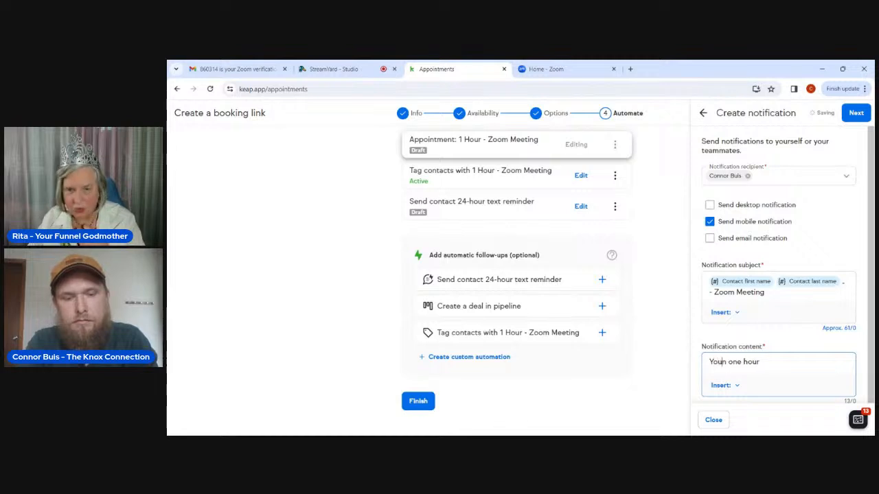
type(" have a 1-ho")
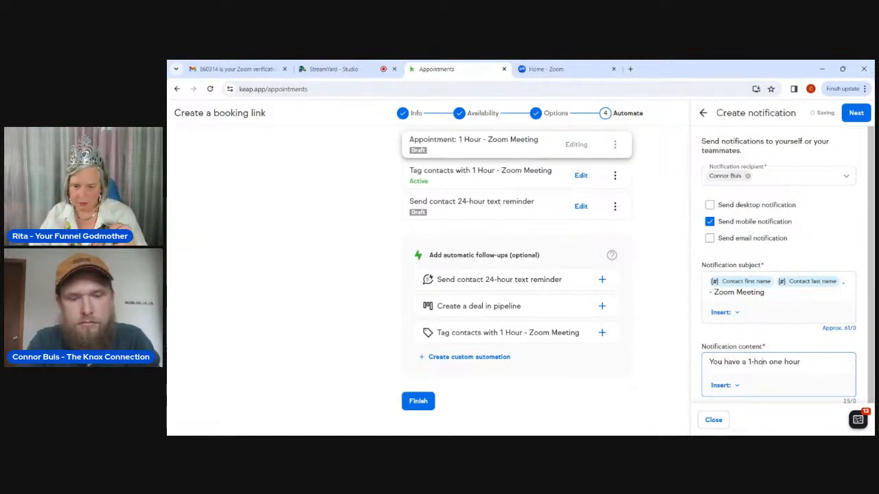
type("ur zo")
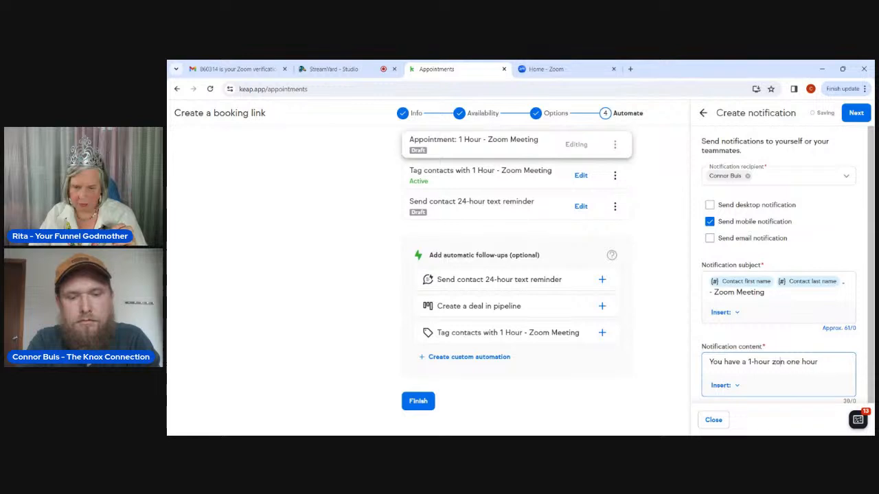
key("BackSpace")
key("BackSpace")
type("Zoom meeting")
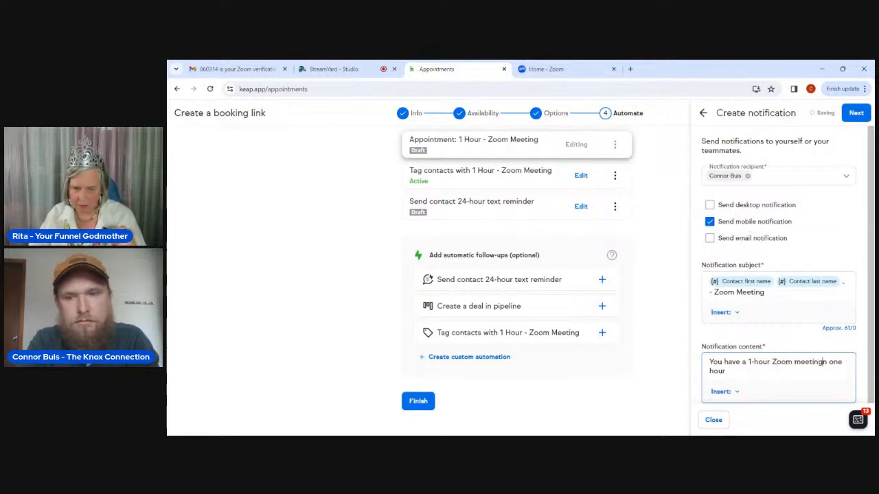
type(" in one hour")
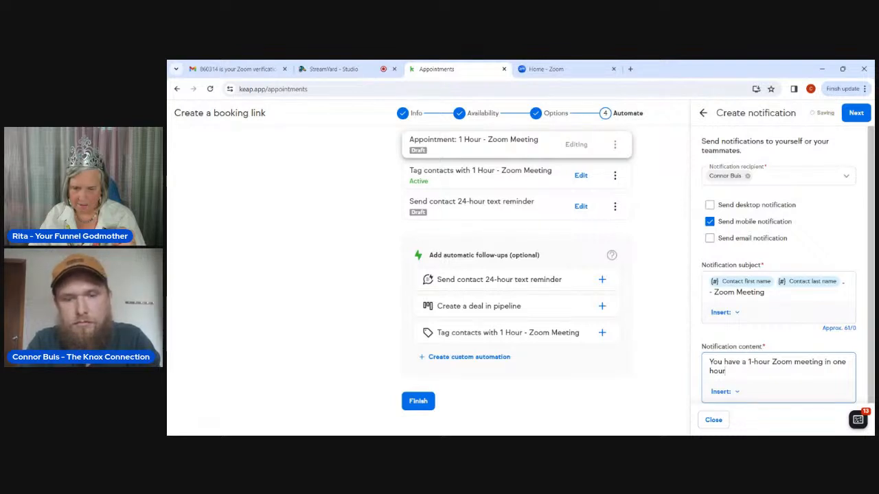
type(".")
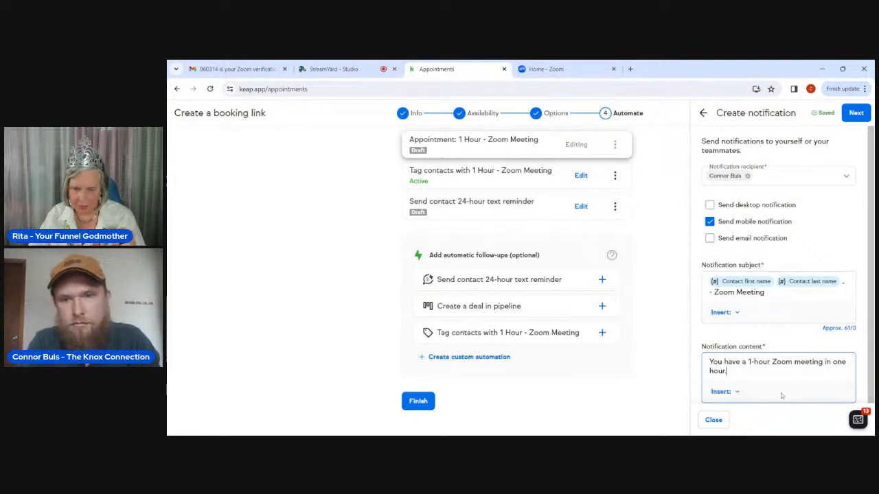
scroll(780, 393, "down", 1)
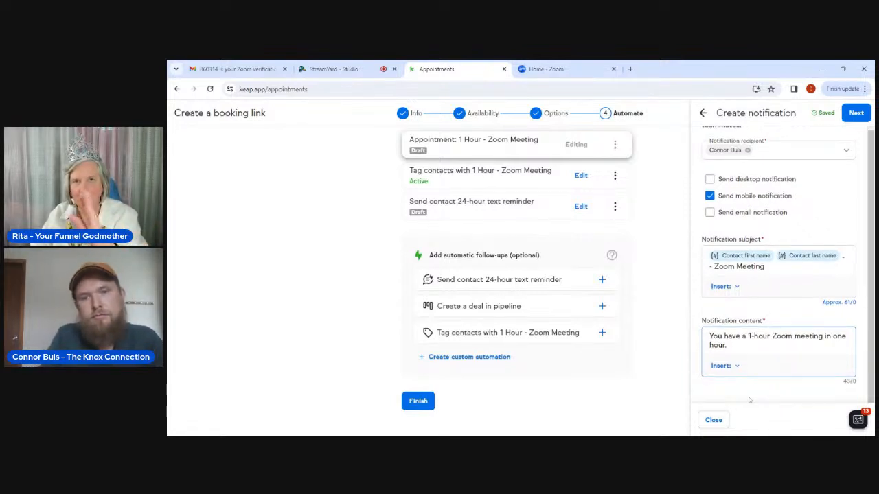
Make the notification send on a delay based on the appointment time.
left_click(858, 113)
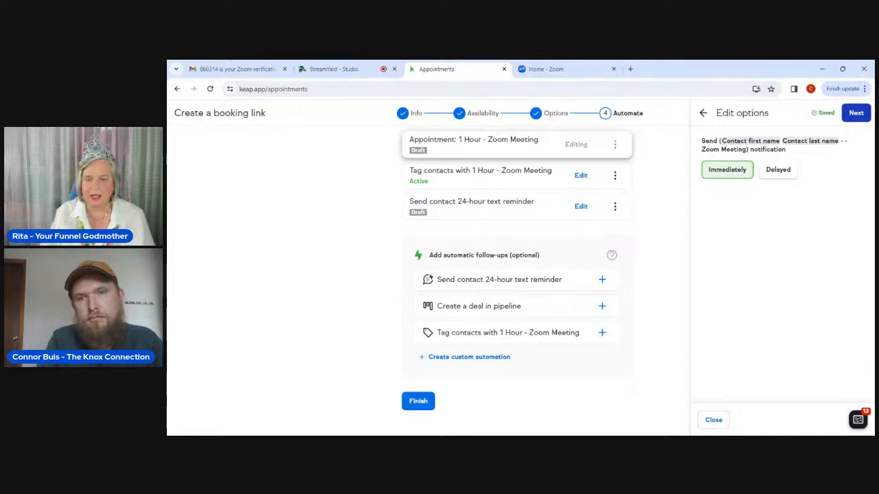
left_click(782, 172)
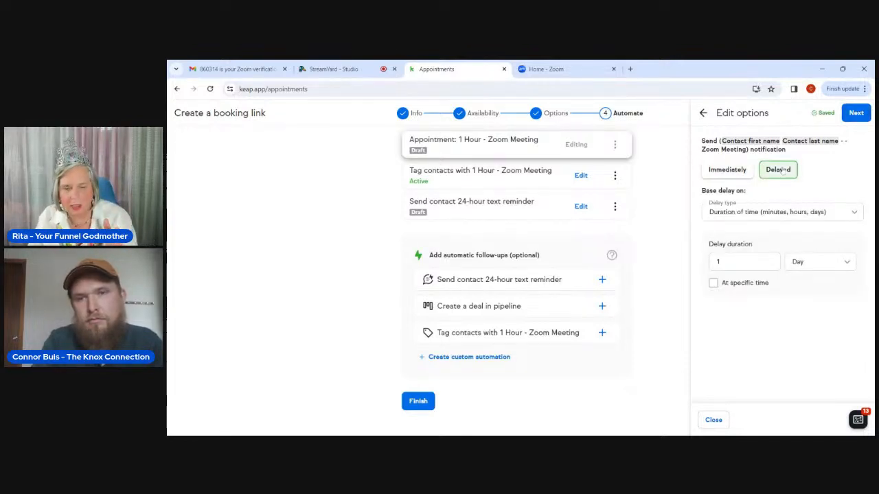
left_click(753, 221)
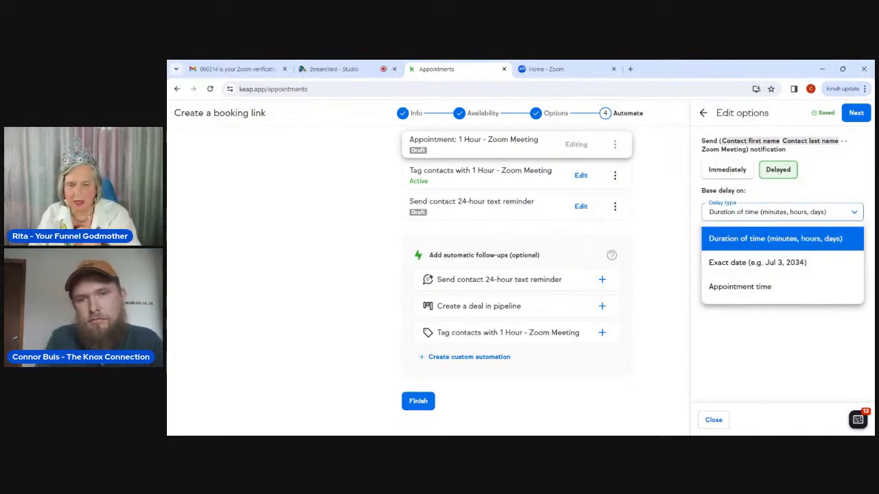
left_click(745, 287)
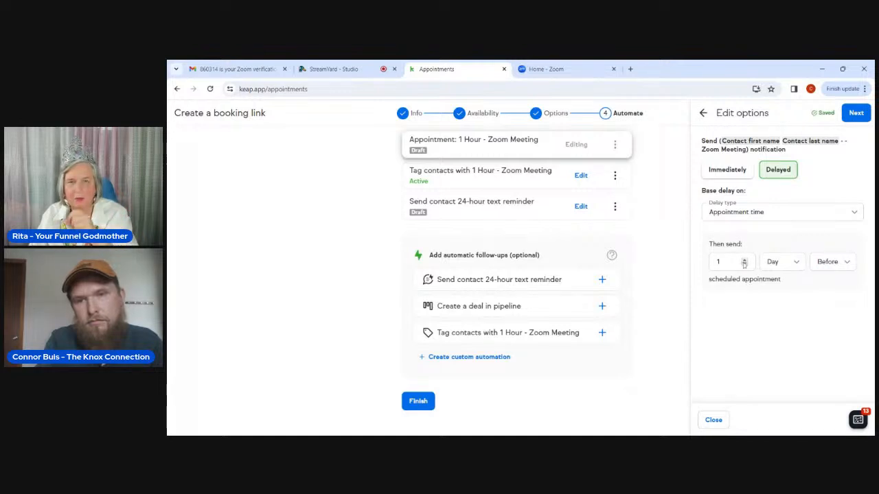
Set the delay to 1 hour before the appointment and confirm the timing.
left_click(765, 262)
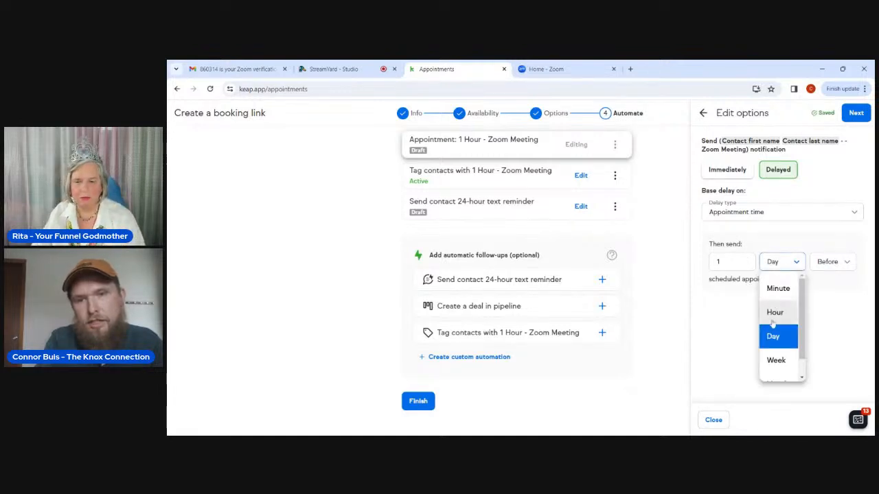
scroll(773, 322, "down", 1)
scroll(773, 323, "up", 1)
scroll(773, 323, "down", 1)
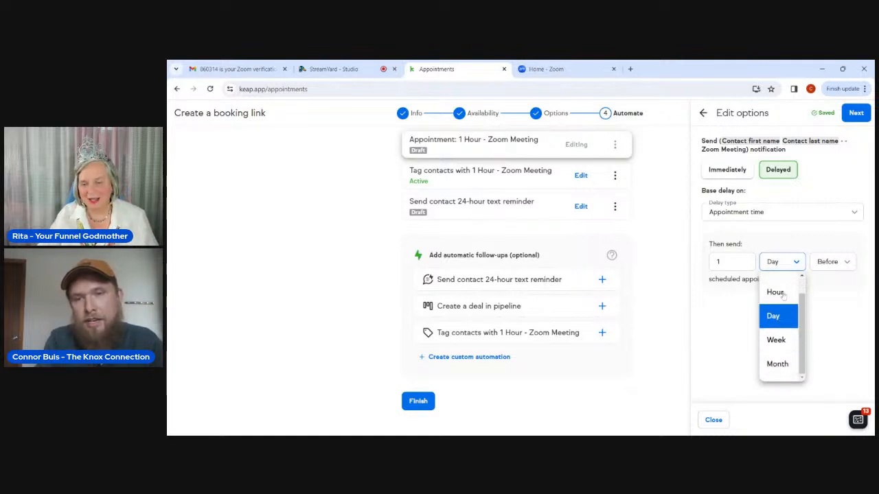
scroll(786, 295, "up", 1)
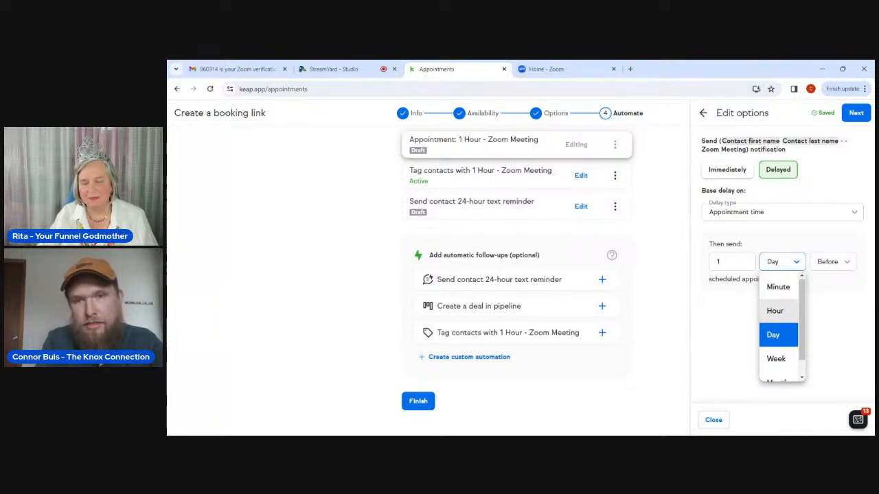
left_click(784, 319)
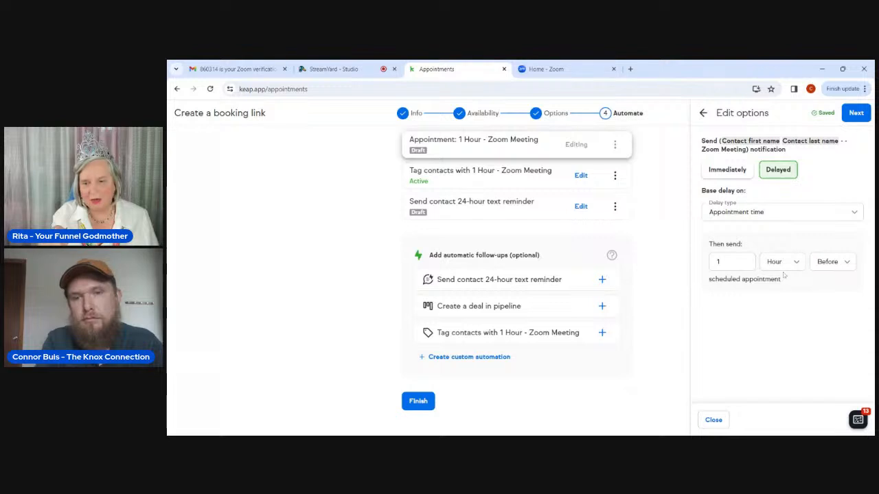
left_click(818, 267)
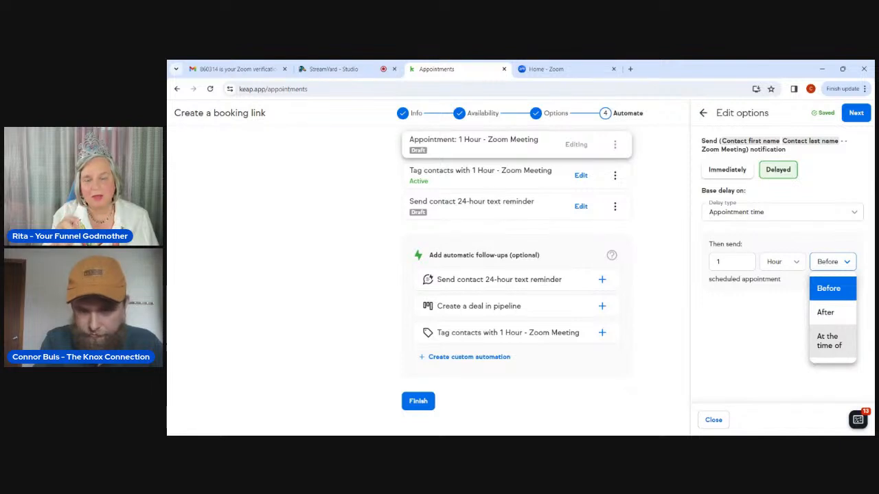
left_click(790, 353)
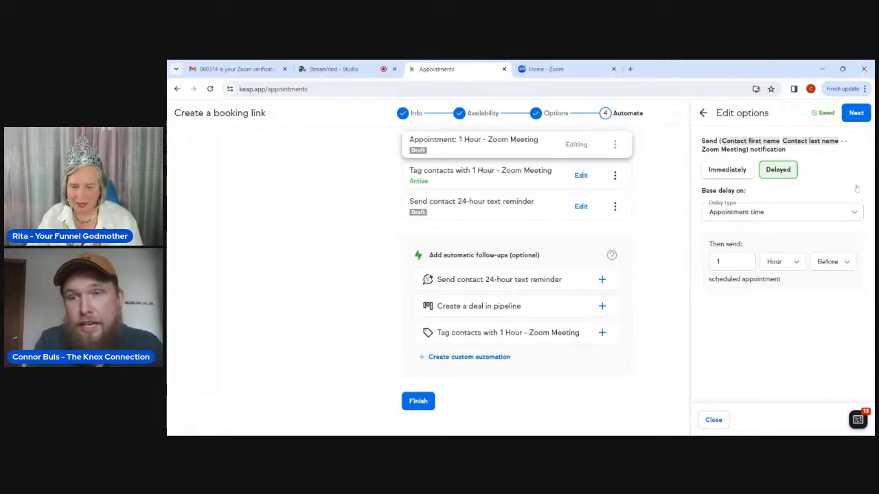
left_click(855, 114)
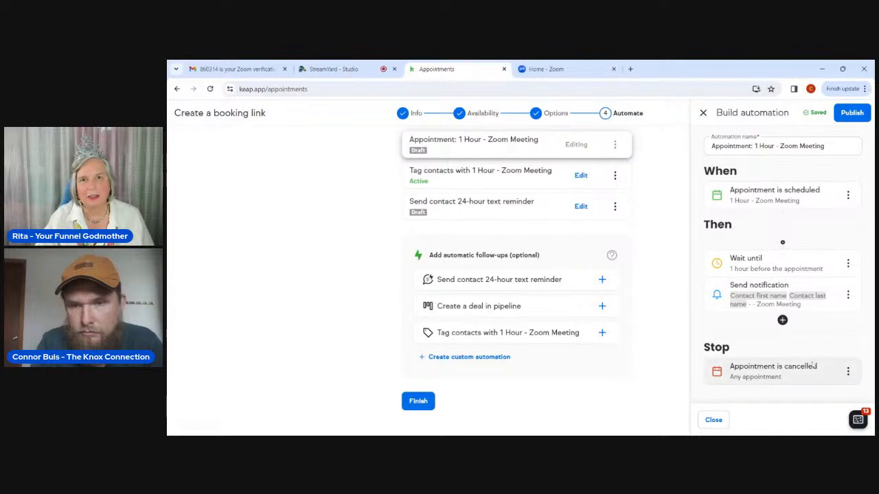
Remove the stray dash before 'Zoom Meeting' in the notification subject.
left_click(848, 297)
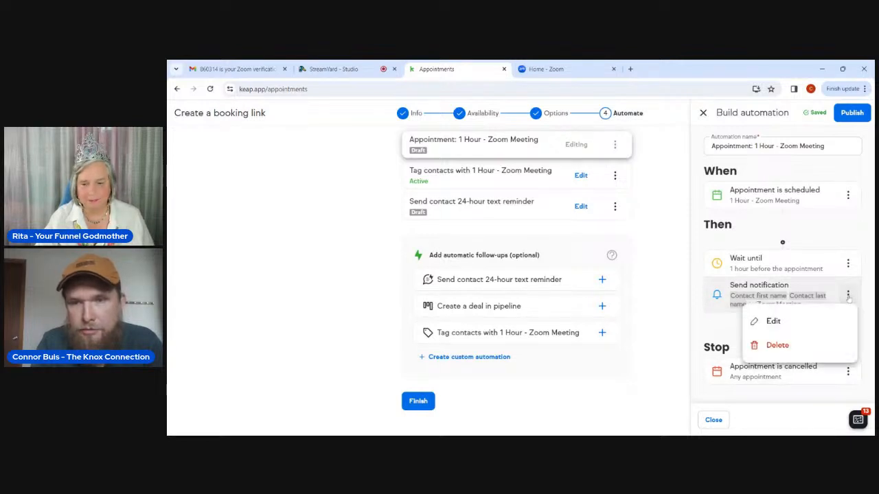
left_click(763, 330)
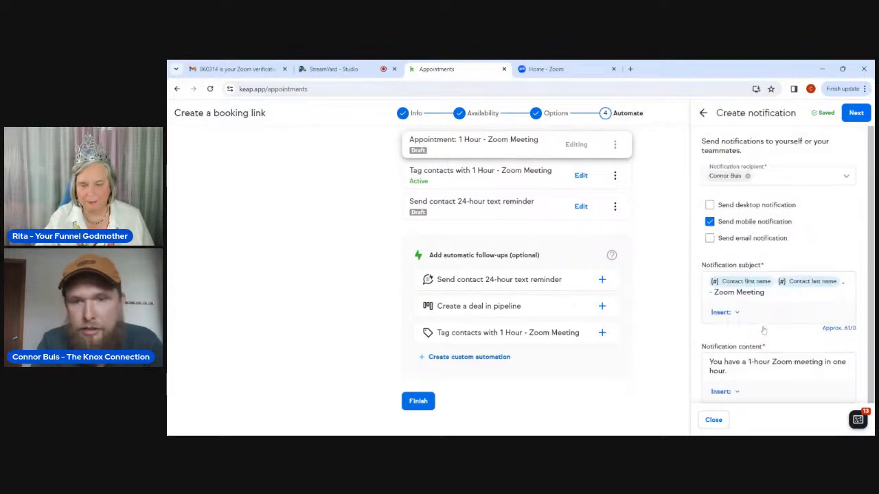
key("BackSpace")
key("BackSpace")
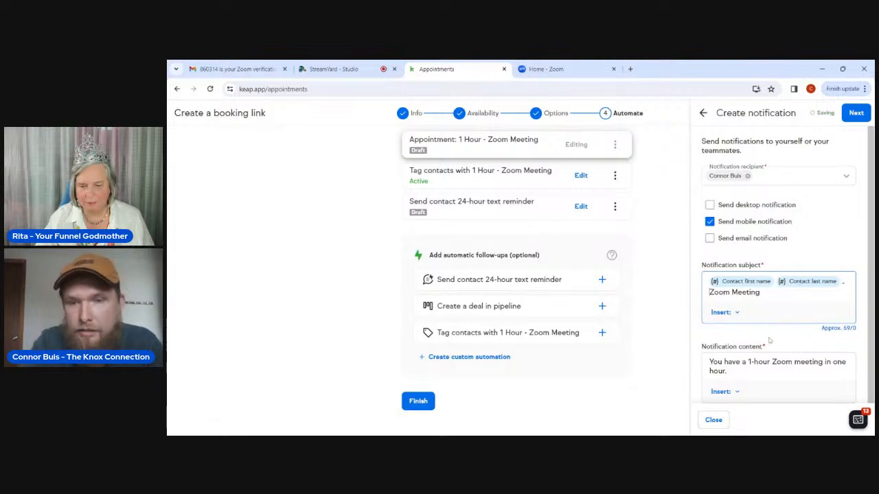
Advance to the automation builder and publish the appointment reminder automation.
left_click(857, 114)
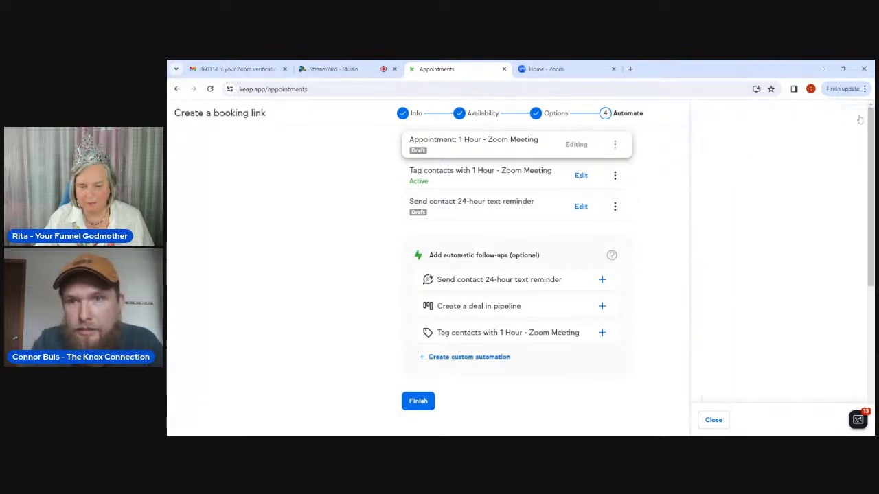
left_click(856, 114)
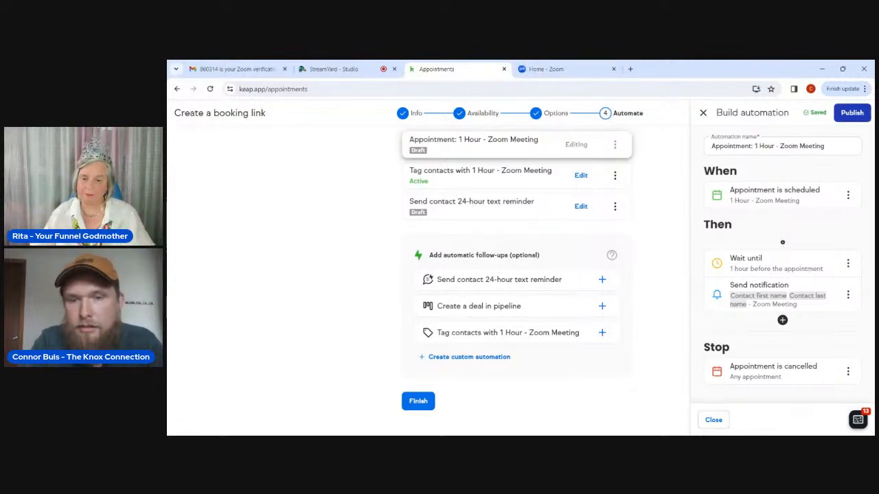
left_click(853, 114)
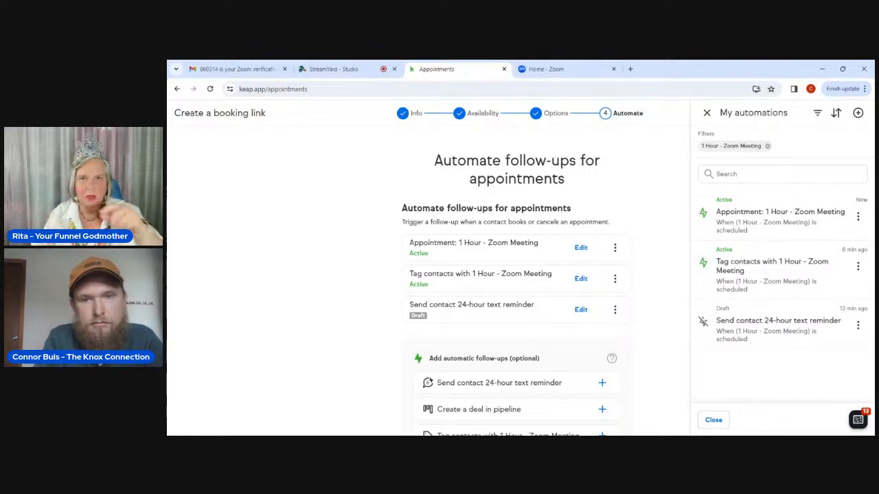
Review the Automate step and finish the 1 Hour - Zoom Meeting booking link.
scroll(516, 288, "down", 1)
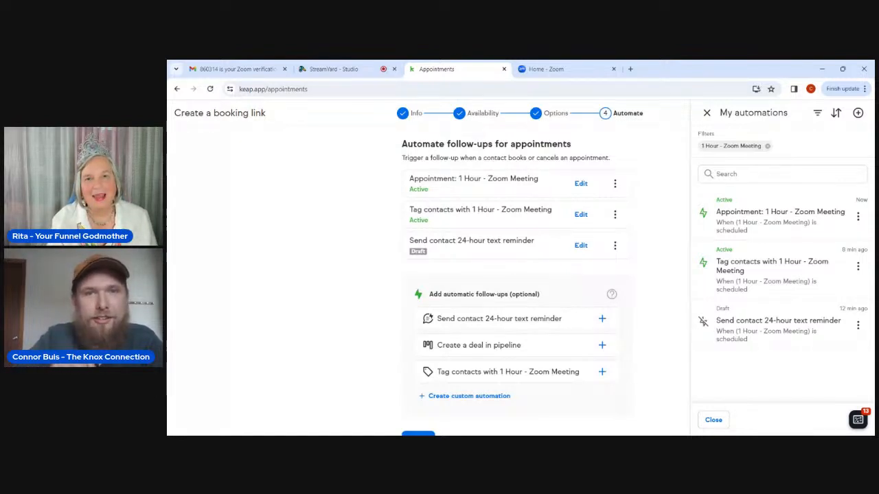
scroll(516, 288, "down", 1)
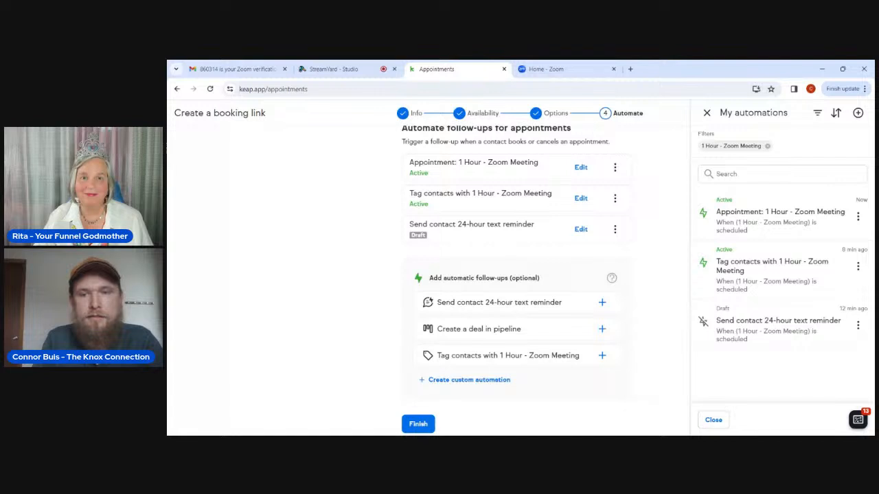
left_click(418, 424)
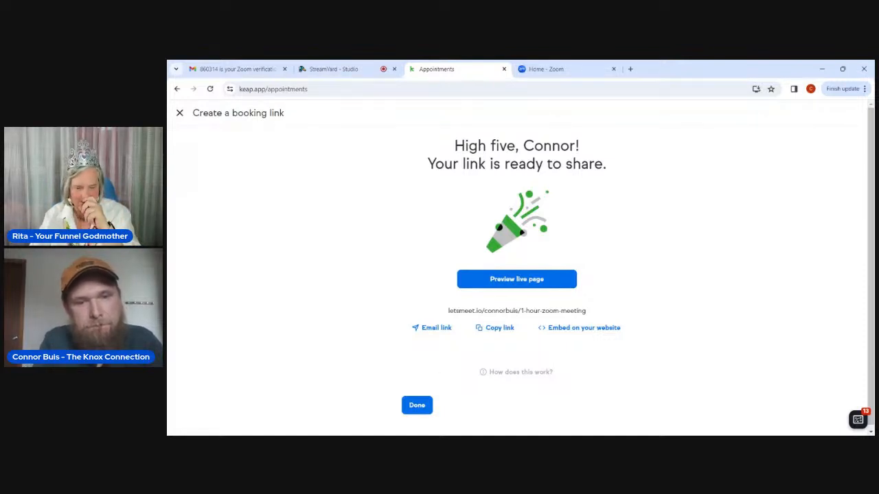
Copy the letsmeet.io booking link and close the booking-link setup.
left_click(502, 321)
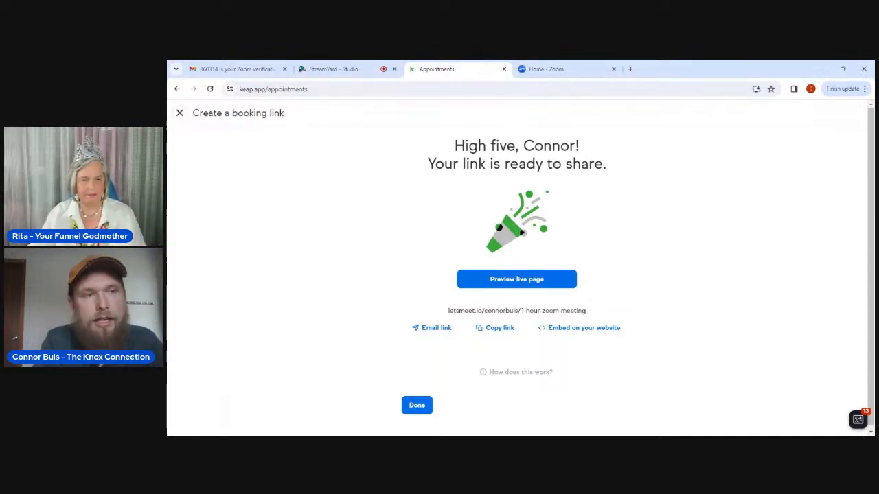
left_click(181, 114)
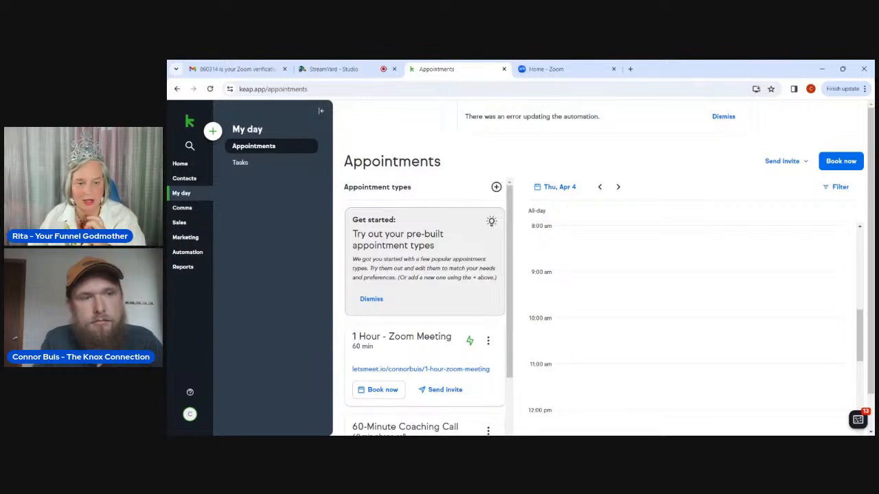
Go to the Contacts page from the left sidebar.
left_click(194, 180)
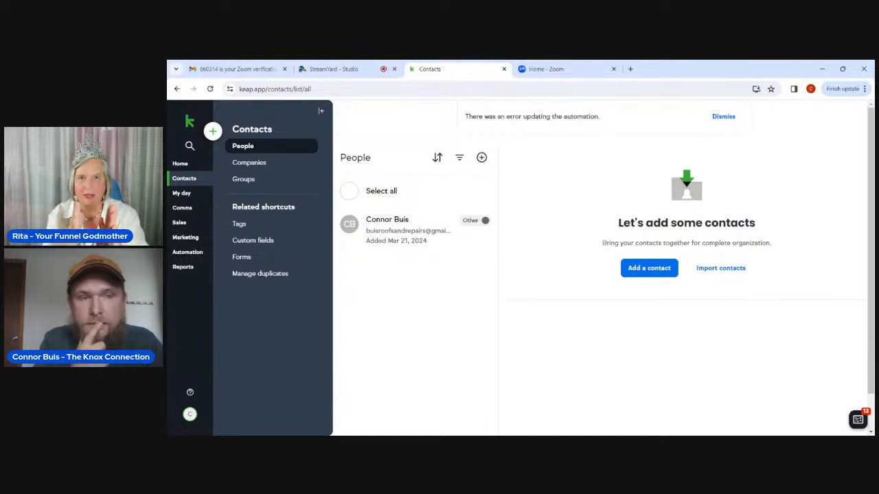
Dismiss the automation error banner and show the Add contacts options.
left_click(722, 116)
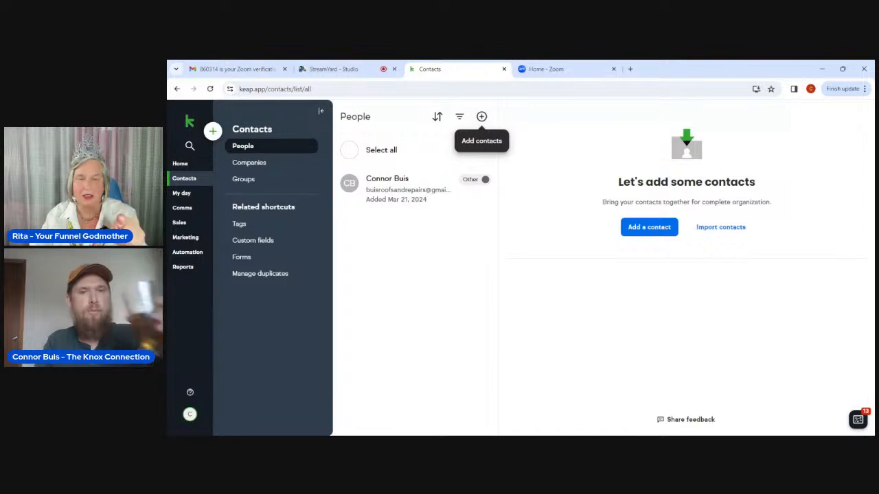
left_click(481, 118)
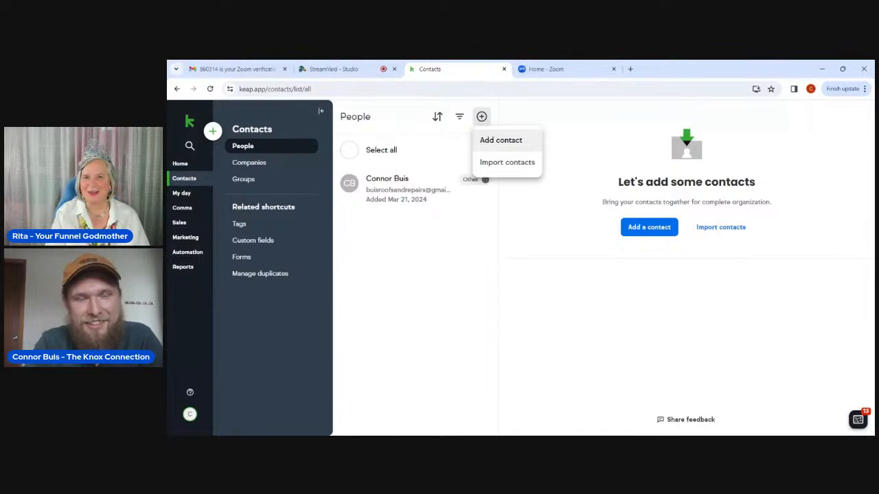
Start a single new contact and enter the lead's first and last name.
left_click(496, 147)
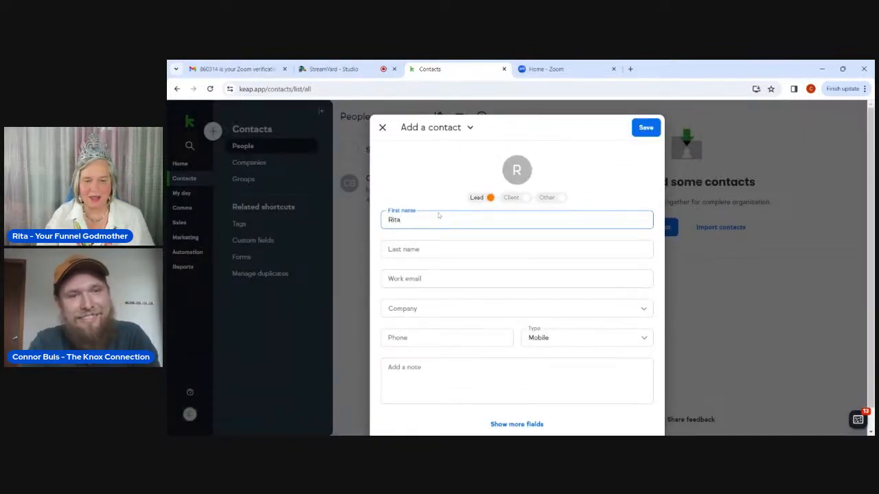
key("Tab")
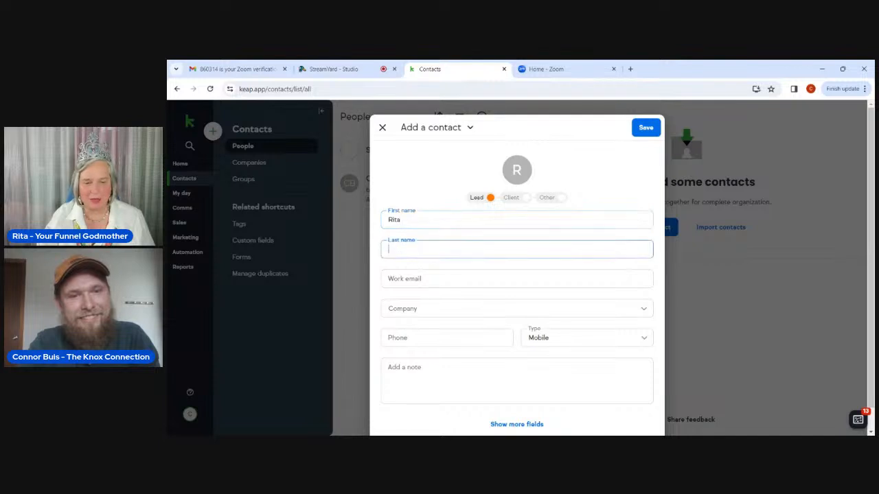
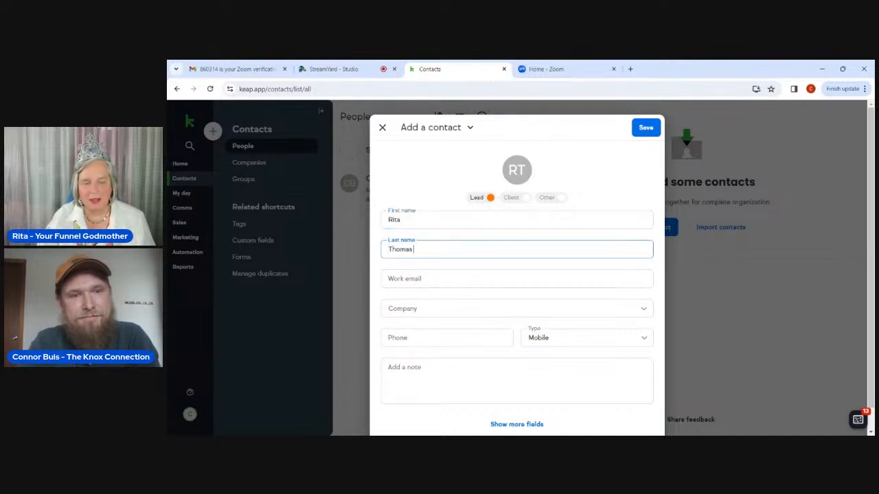
type(" (F")
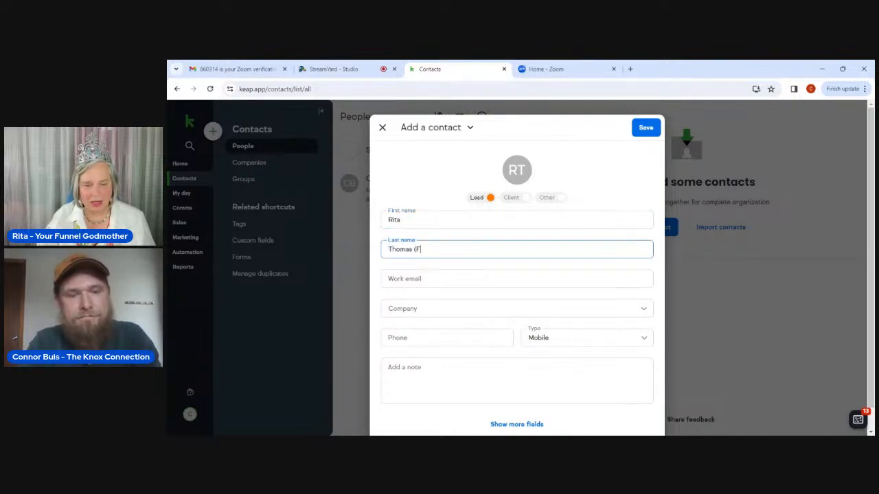
type("unnel God")
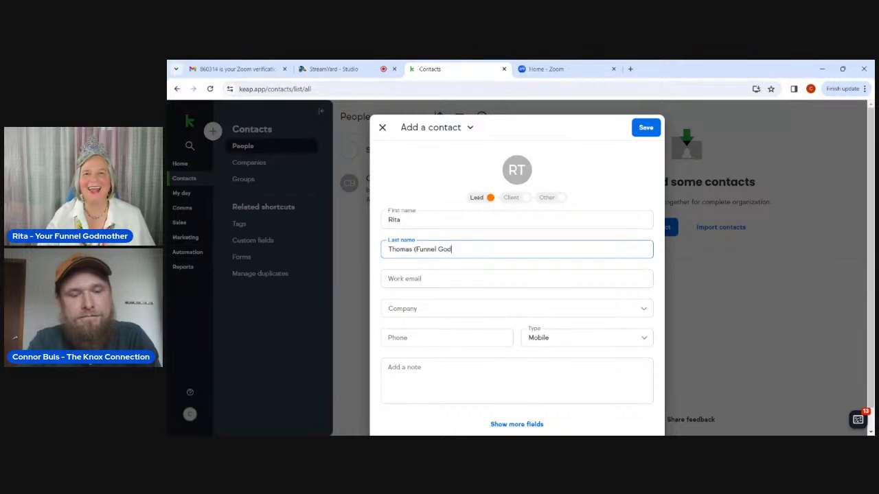
type("mother")
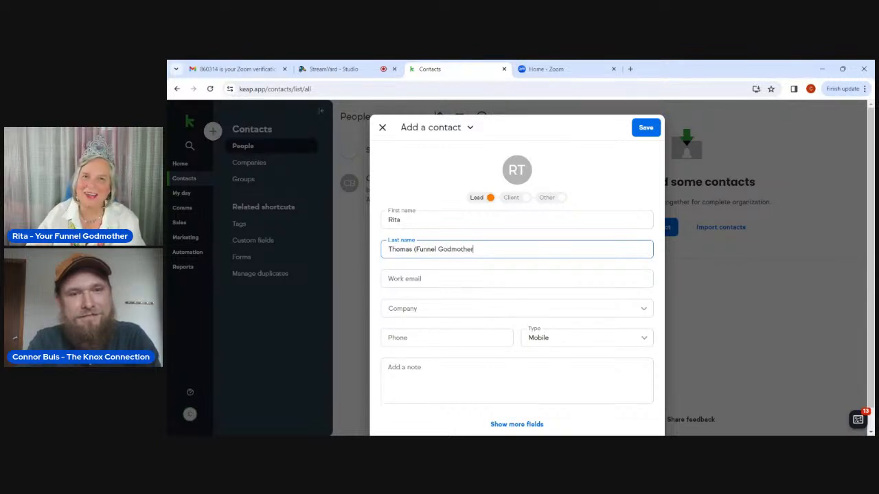
type(")")
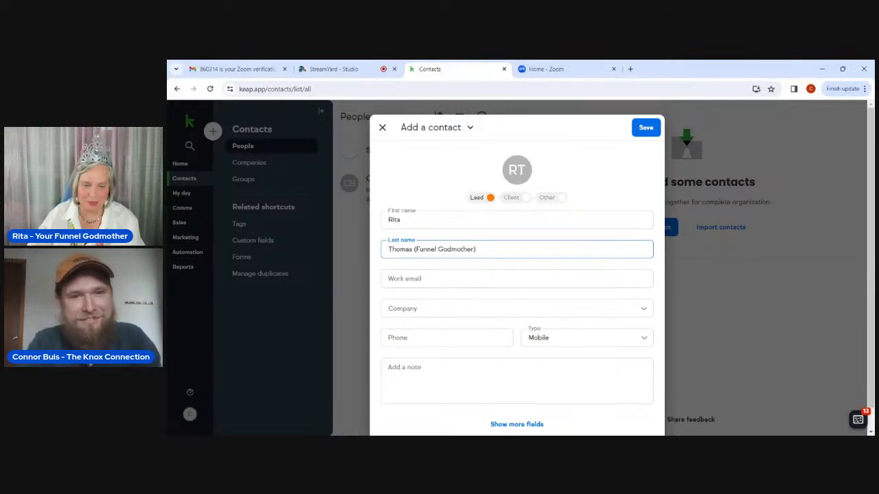
Enter the lead's work email ending in .com, leave Company empty, and save.
left_click(443, 280)
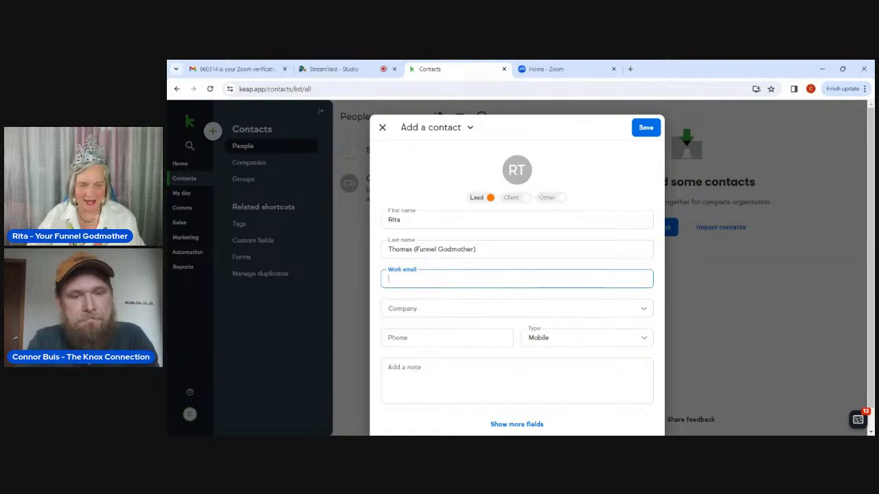
type("R")
key("BackSpace")
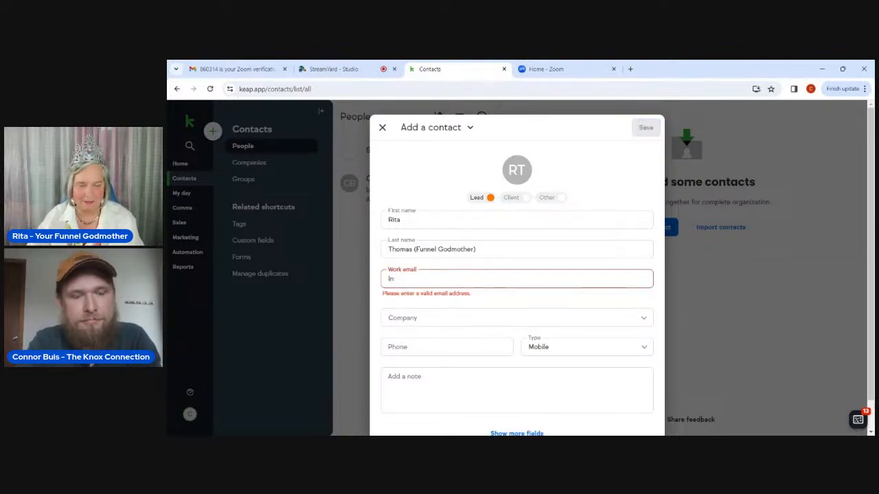
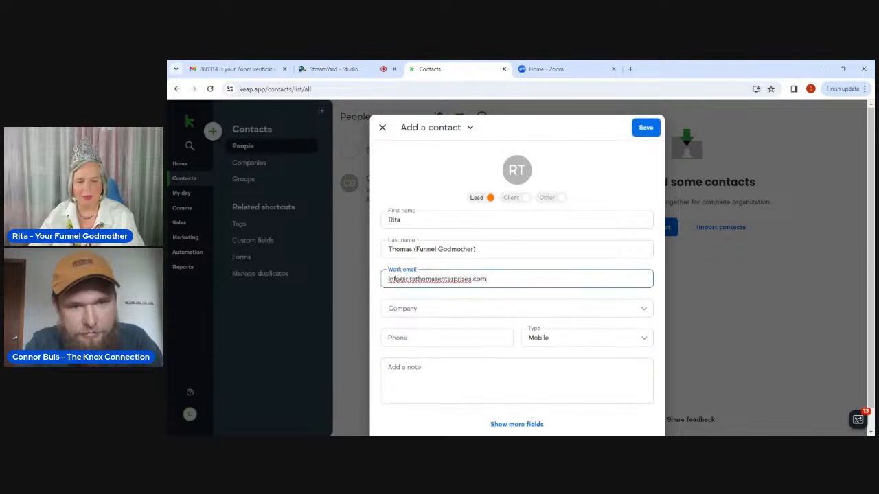
key("Tab")
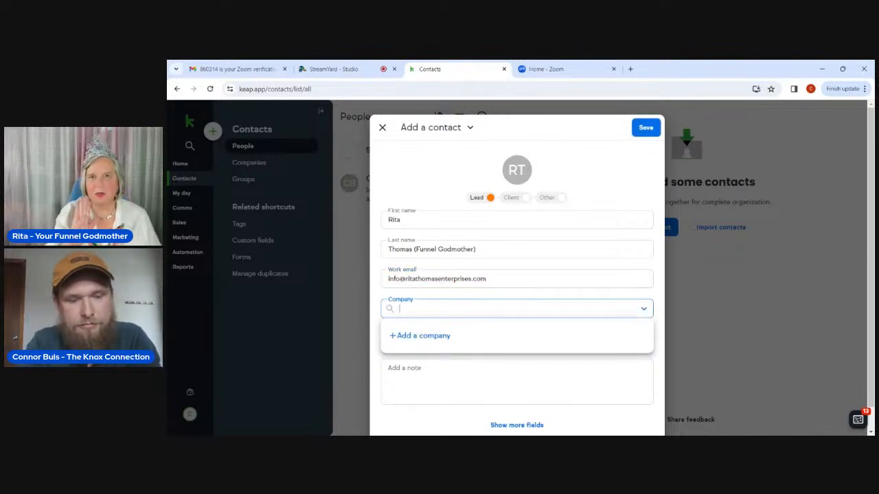
type("Keap")
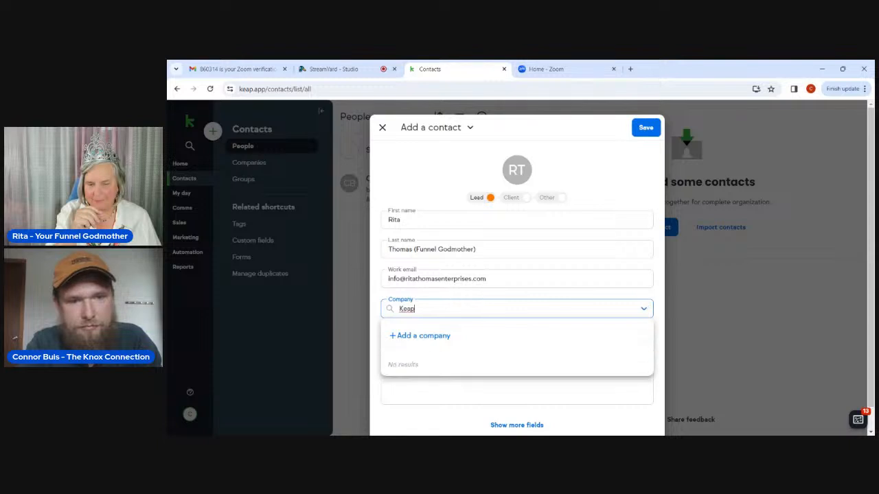
key("BackSpace")
key("BackSpace")
key("BackSpace")
key("BackSpace")
left_click(508, 381)
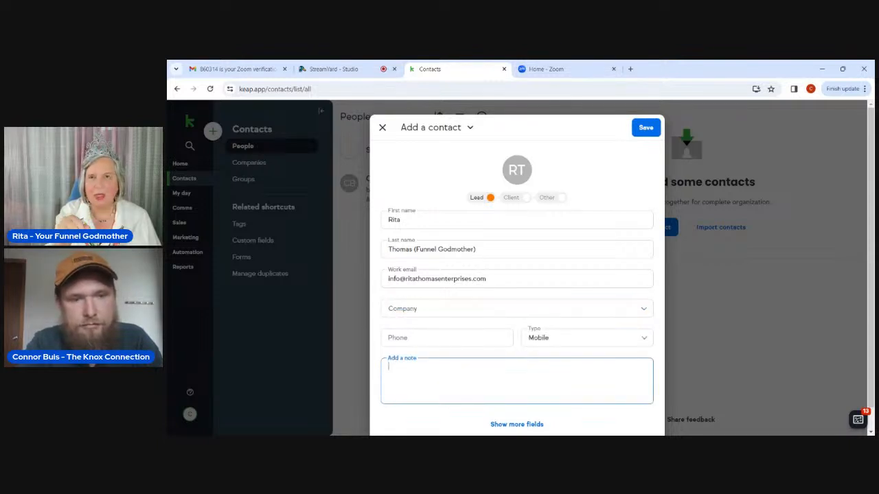
left_click(429, 339)
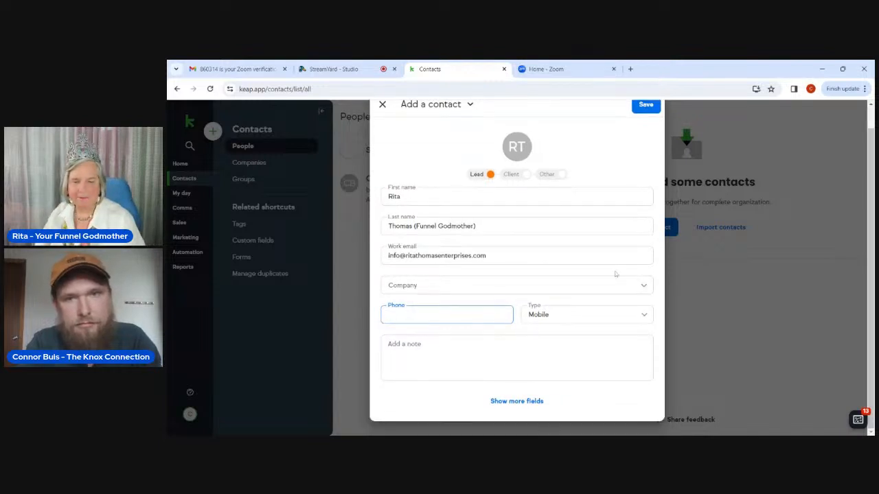
left_click(648, 129)
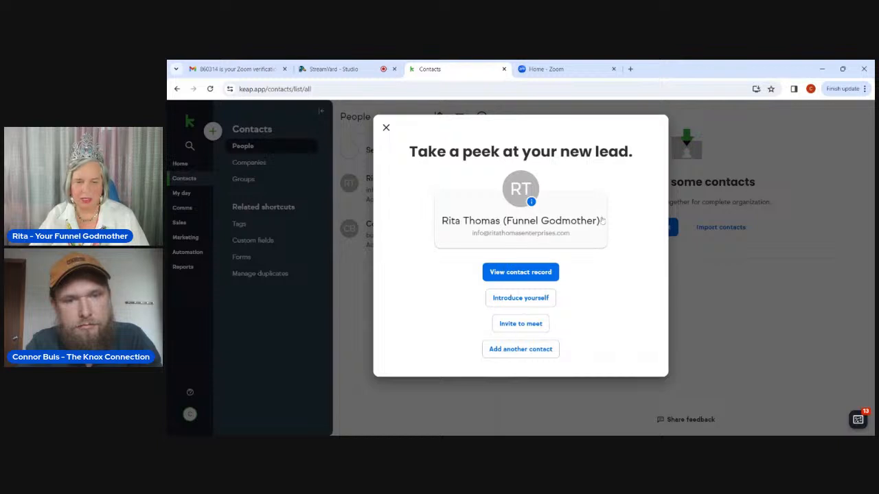
Open the new lead's contact record and show its More actions.
left_click(528, 272)
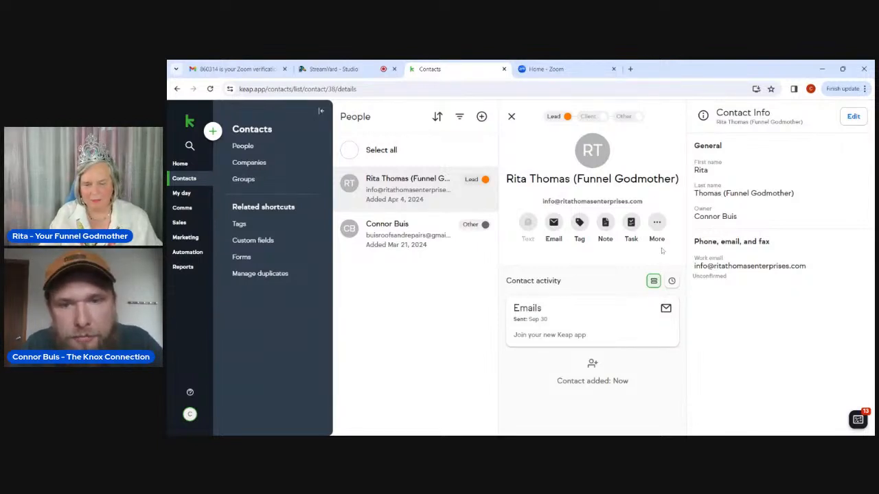
left_click(656, 223)
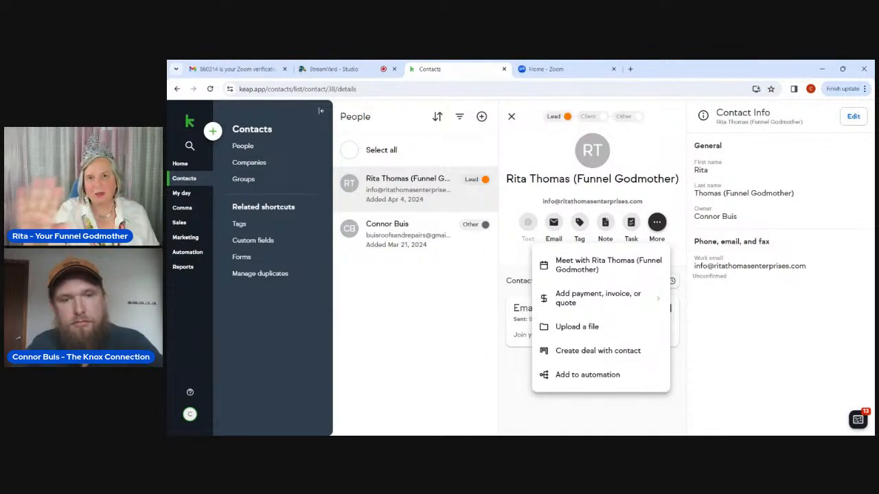
Reopen the contact's More actions and choose to meet with the contact.
left_click(731, 300)
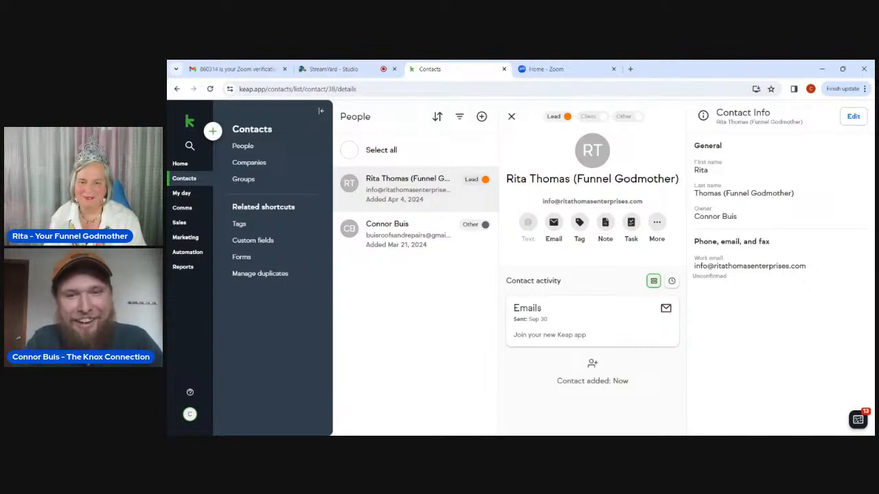
left_click(657, 222)
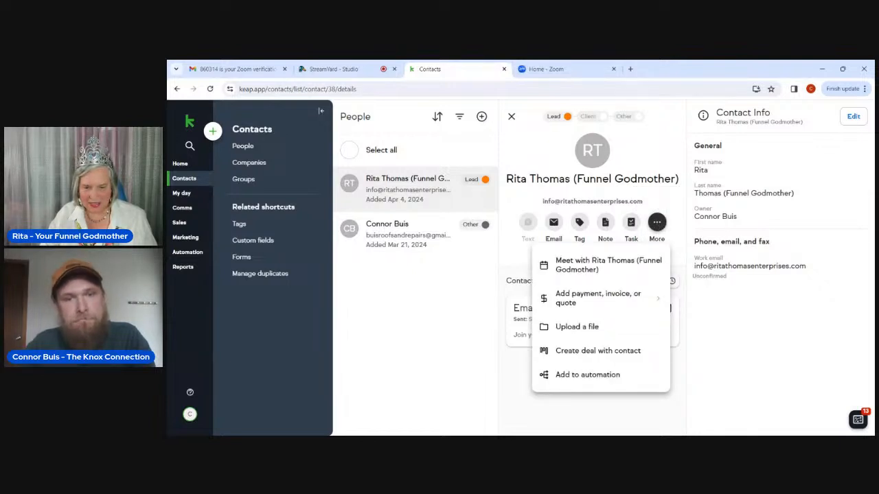
left_click(640, 273)
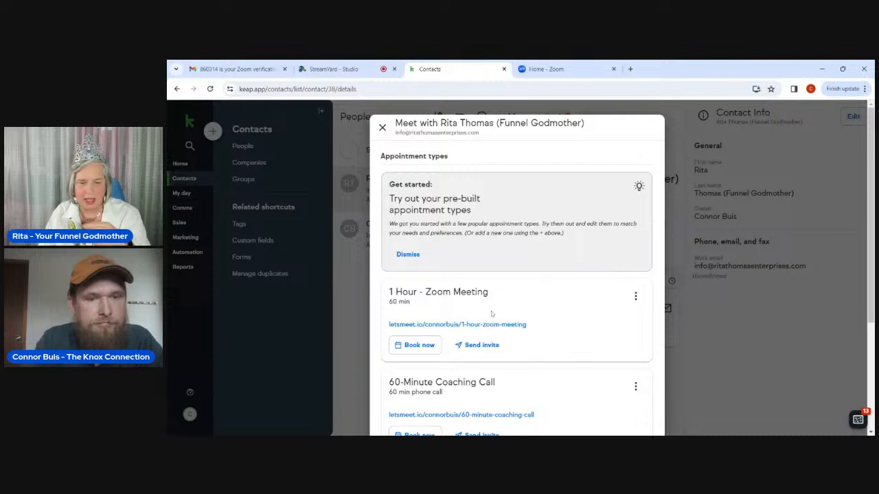
Dismiss the Get started card and begin booking the 1 Hour - Zoom Meeting appointment type.
scroll(492, 314, "down", 1)
left_click(410, 223)
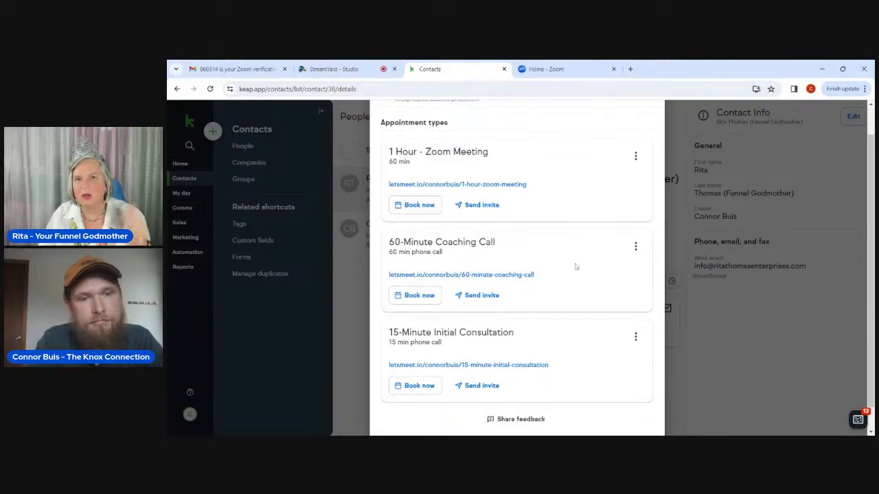
scroll(576, 267, "down", 1)
scroll(576, 266, "up", 1)
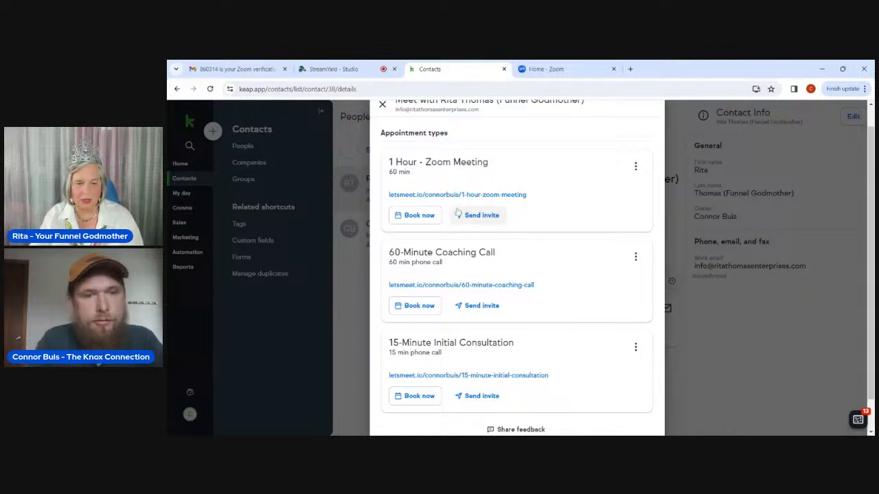
left_click(419, 215)
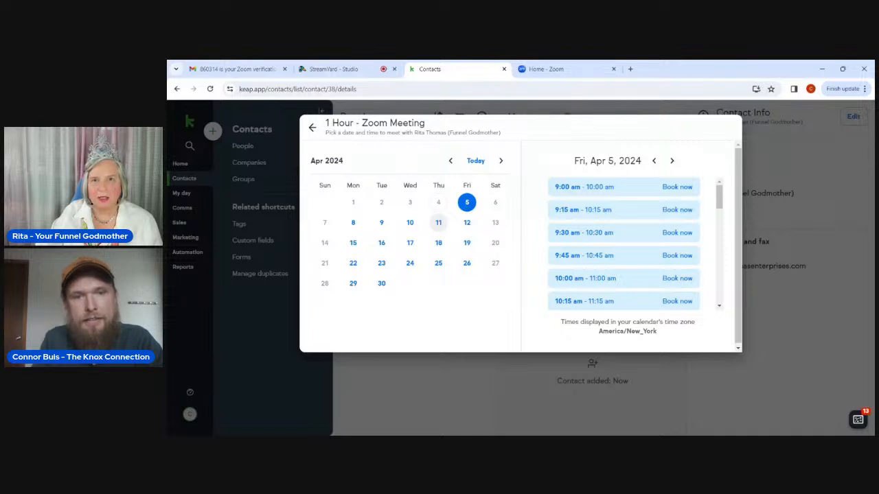
Book the 9:30–10:30 am slot on Fri, Apr 5, 2024 and view the contact's upcoming appointments.
left_click(580, 239)
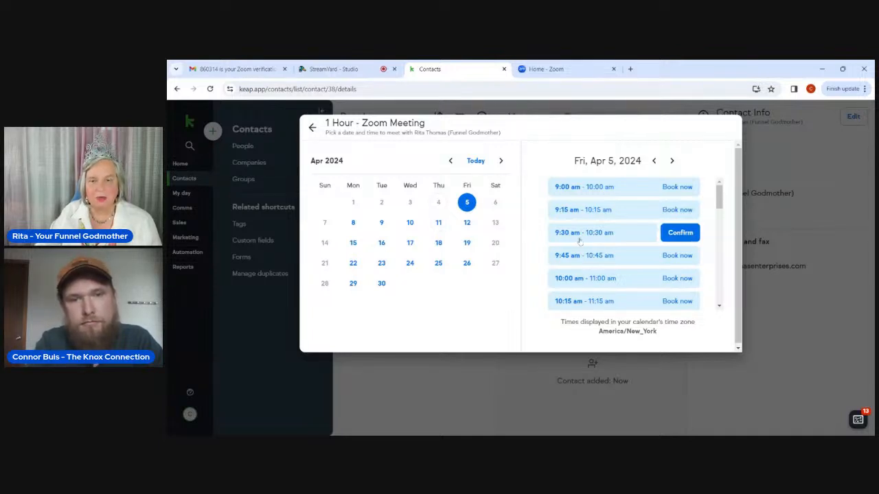
left_click(669, 234)
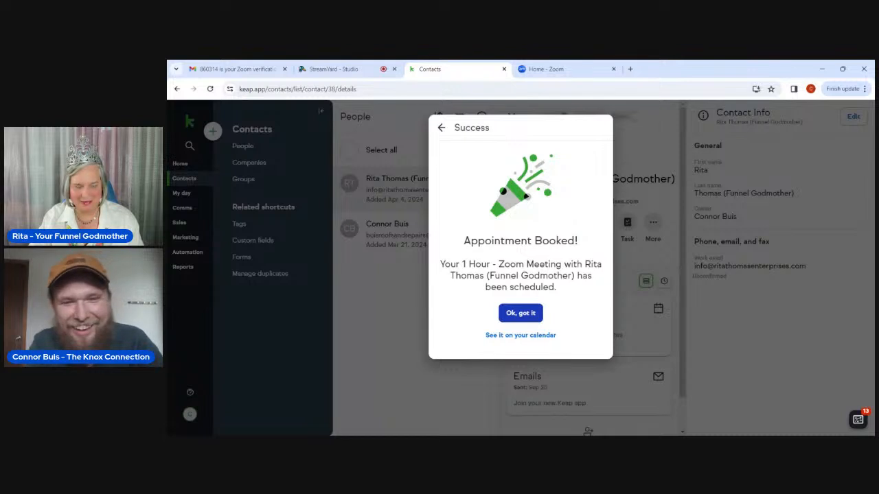
left_click(520, 336)
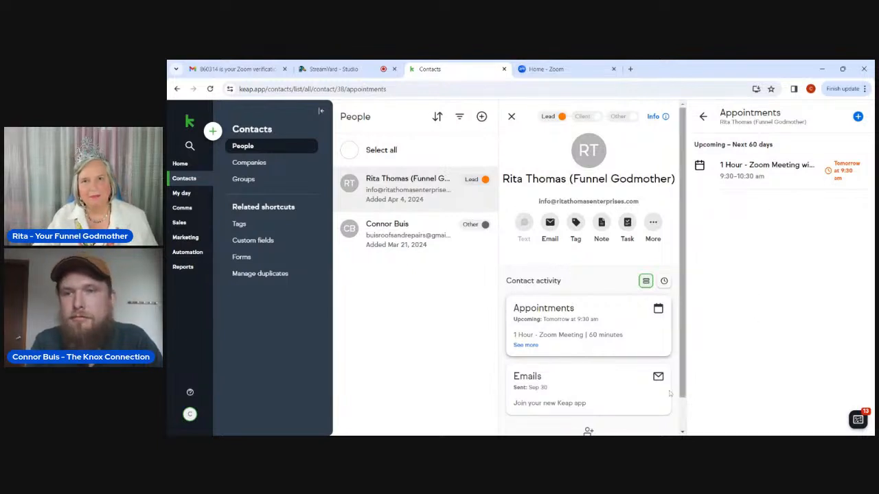
Check the booked 1 Hour - Zoom Meeting's options, then go to the Appointments calendar.
left_click(827, 171)
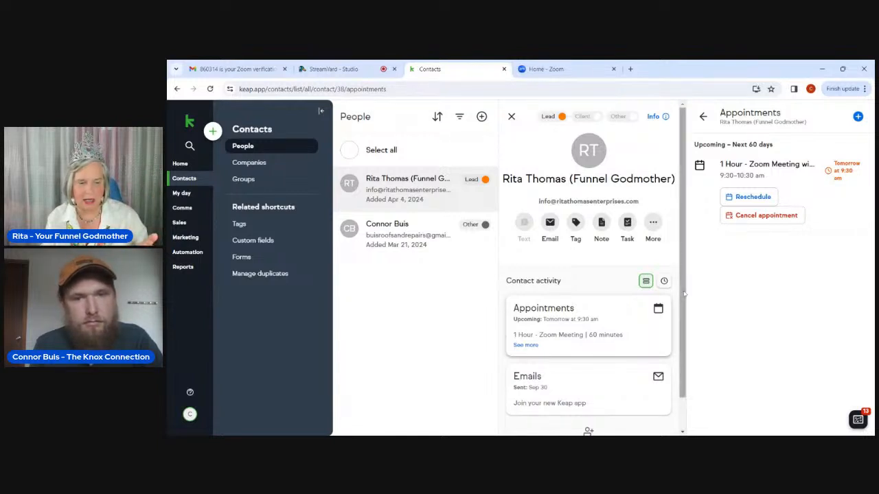
left_click(200, 193)
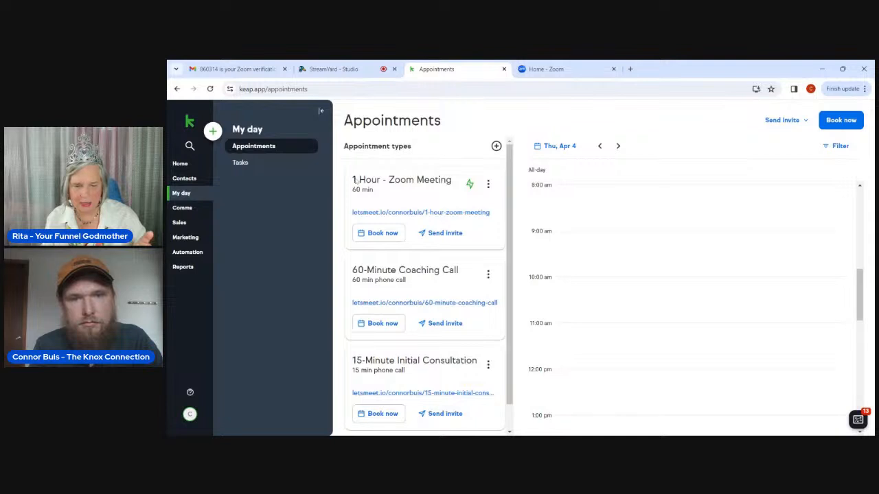
Find the Zoom meeting on the Fri, Apr 5 calendar and return to the booked contact's record.
left_click(617, 147)
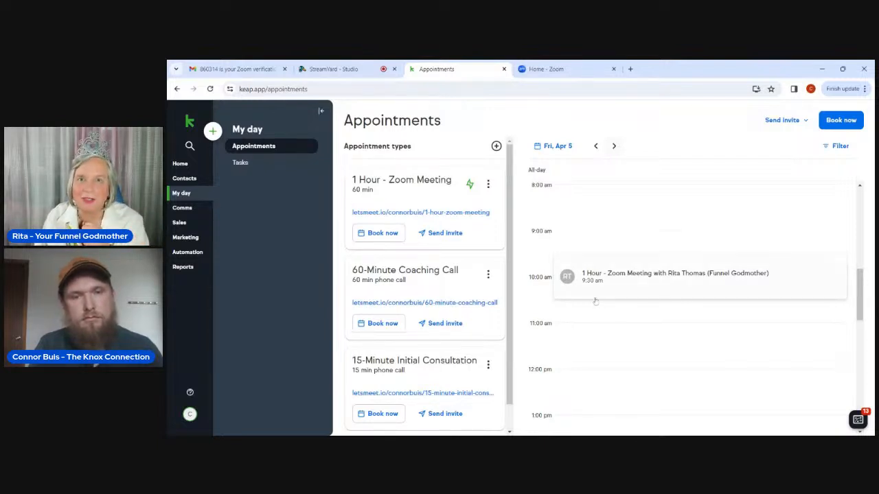
left_click(567, 280)
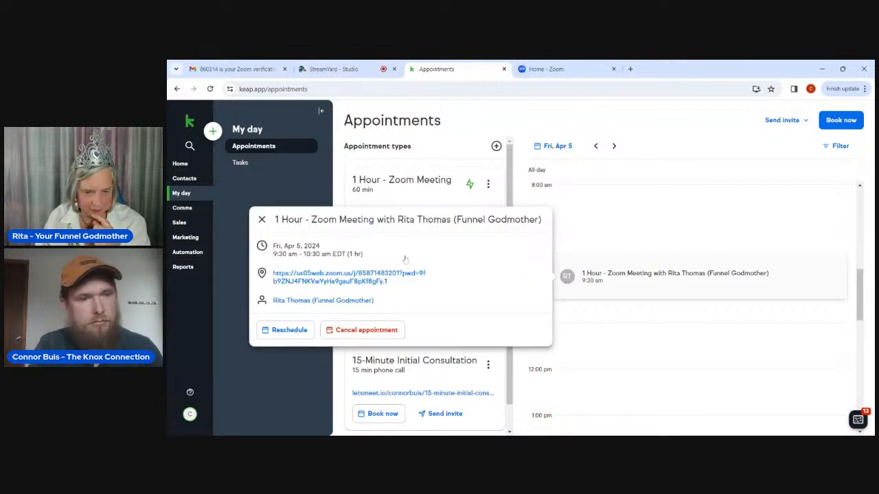
left_click(295, 302)
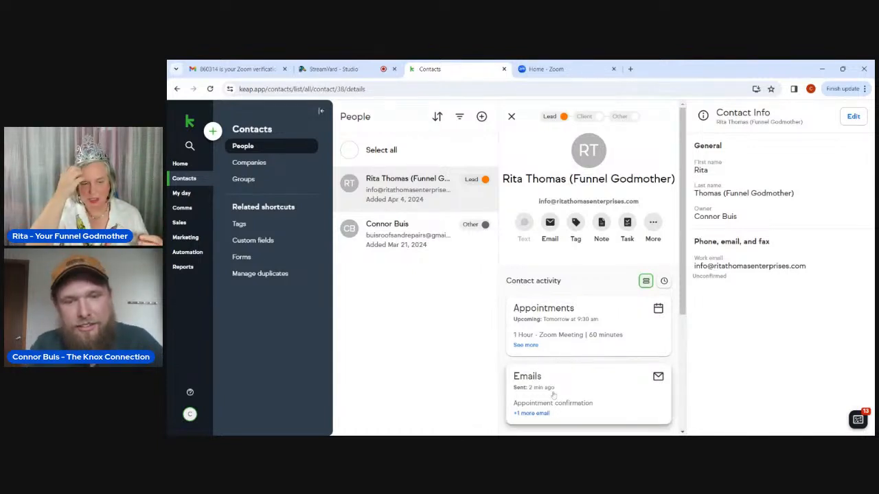
Return the Contact activity column to the top and reload the contact's page.
scroll(553, 395, "down", 5)
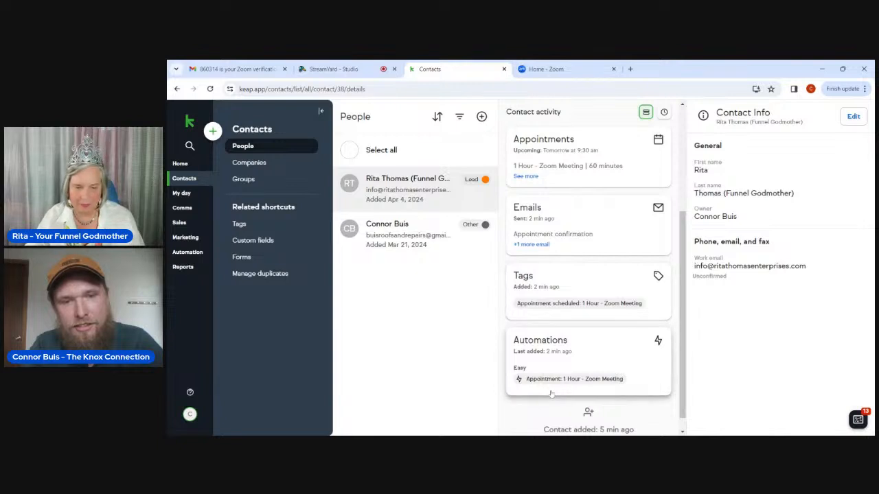
scroll(551, 393, "up", 2)
scroll(551, 393, "up", 3)
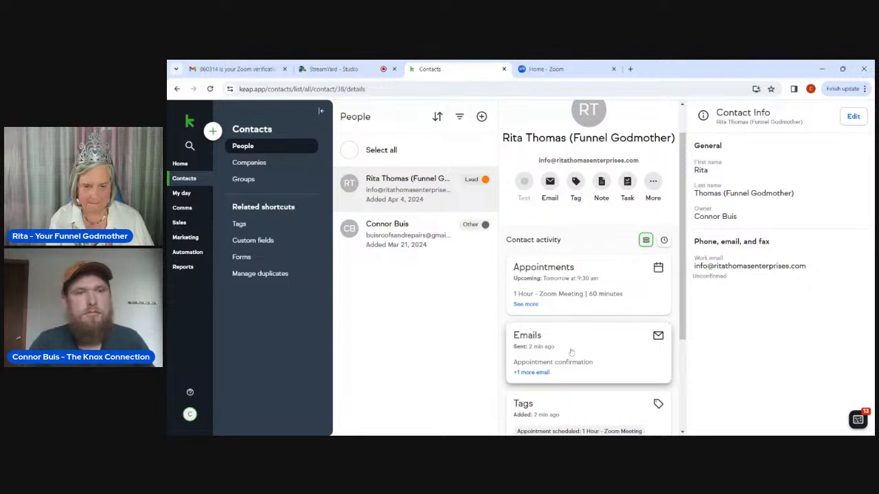
left_click(214, 89)
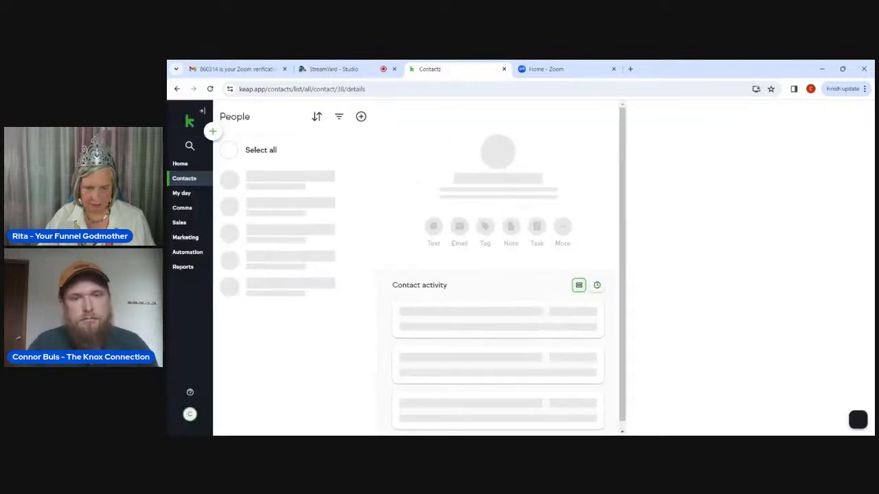
Open the Emails card to see the Appointment confirmation email marked opened today.
scroll(485, 334, "down", 1)
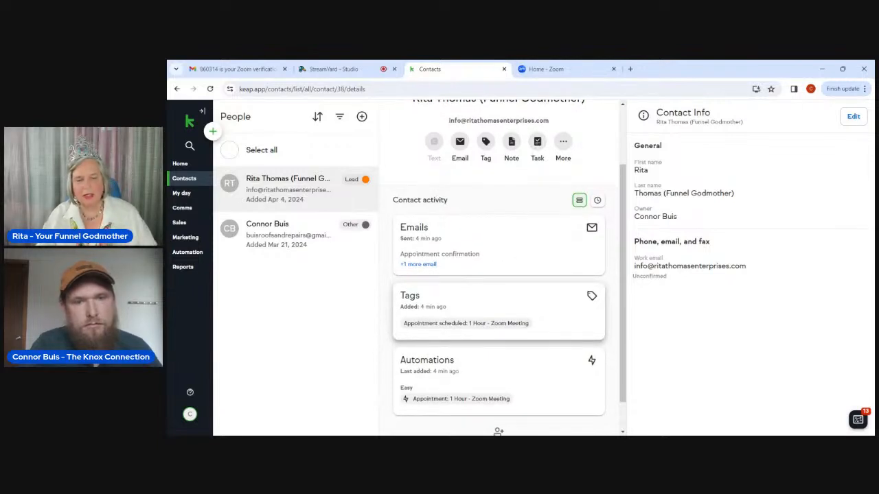
left_click(542, 253)
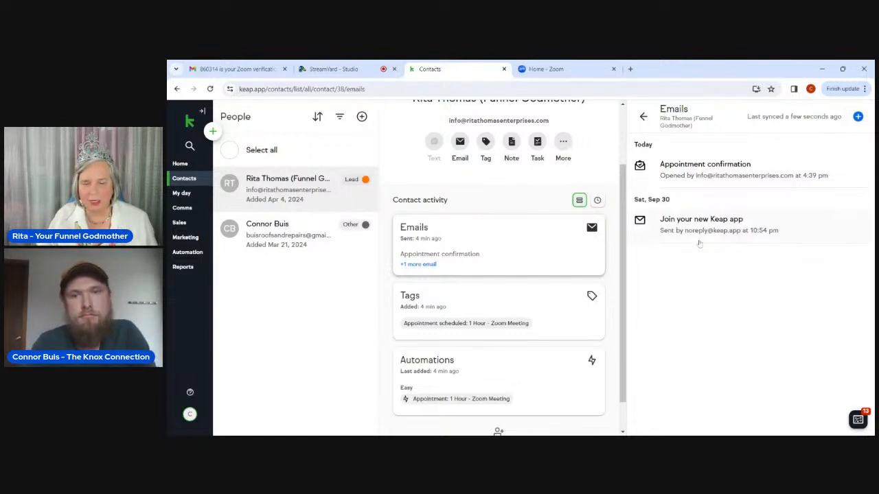
left_click(708, 172)
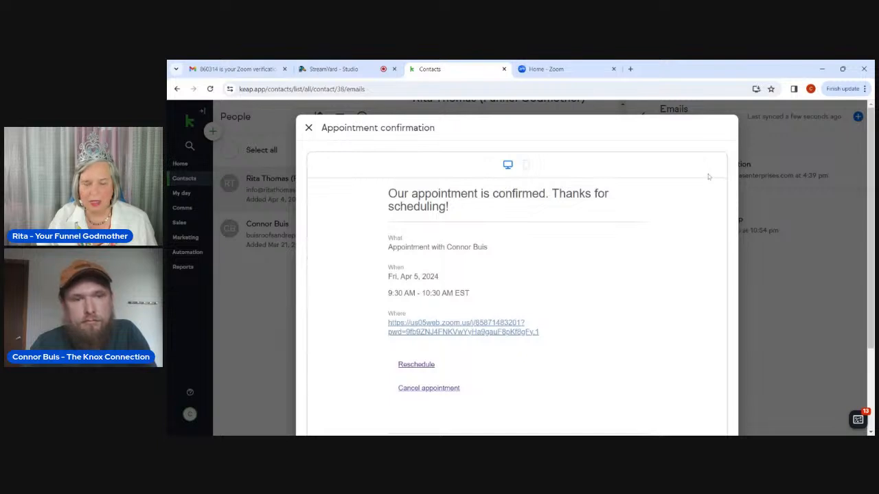
scroll(600, 242, "down", 3)
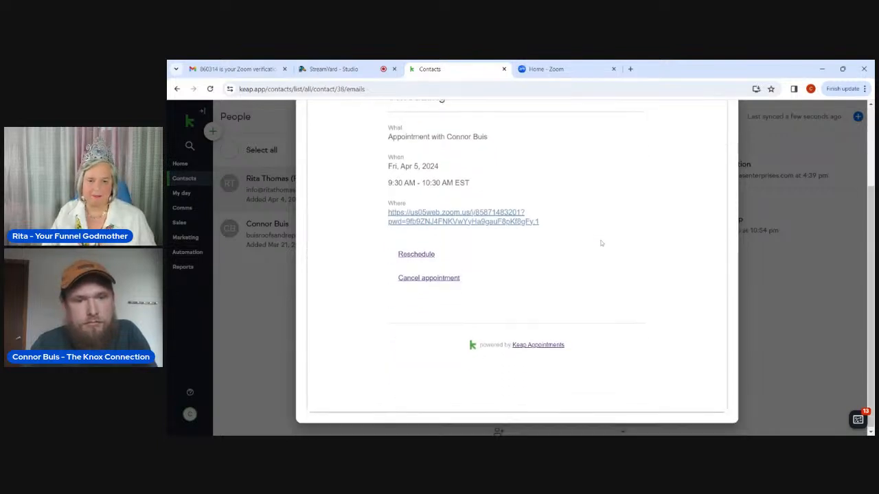
scroll(516, 268, "up", 3)
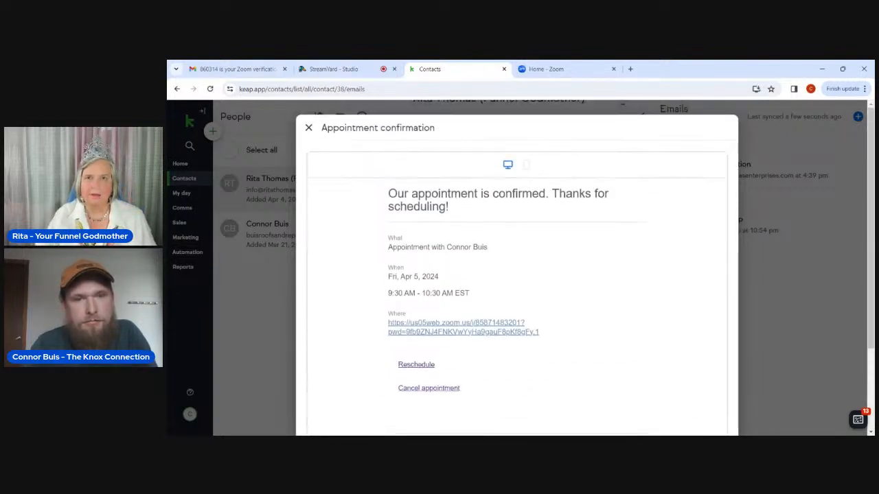
scroll(516, 268, "down", 2)
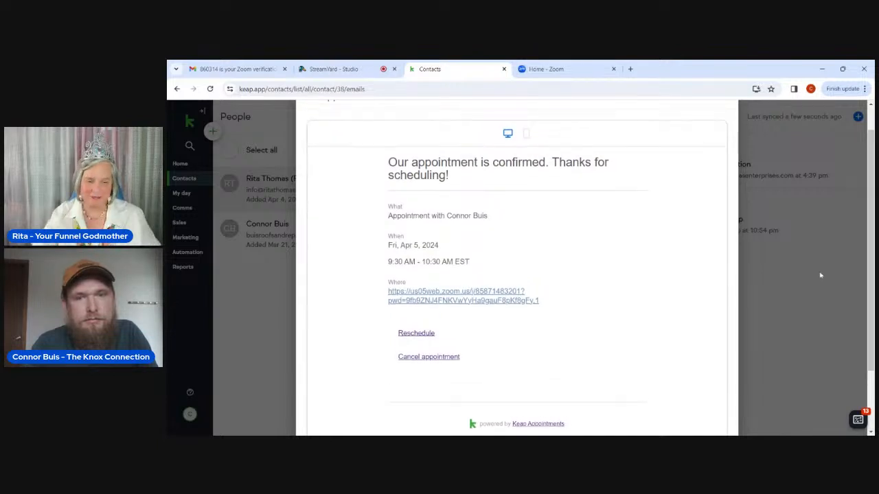
left_click(805, 281)
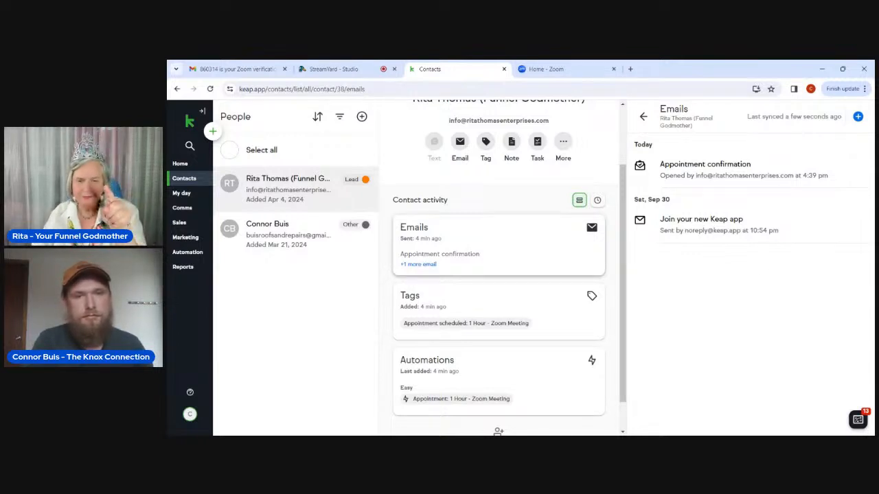
Save a note on the contact's record calling the contact FANTASTIC!
left_click(512, 144)
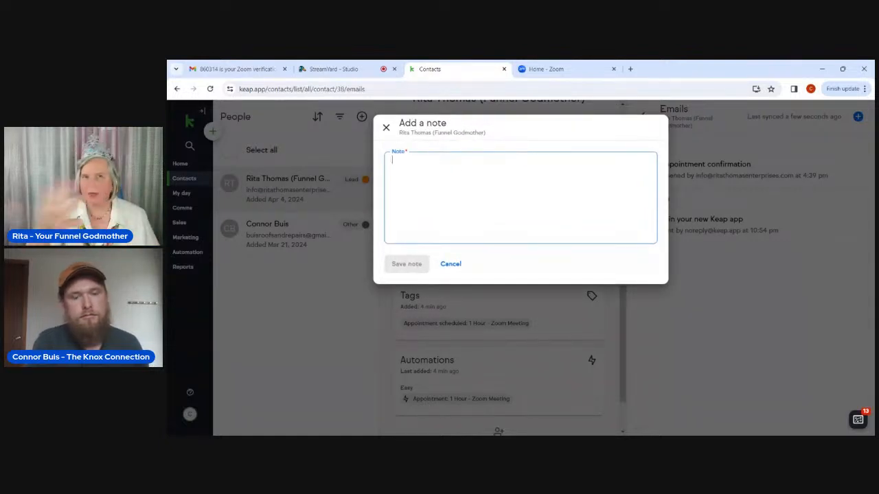
type("Rit")
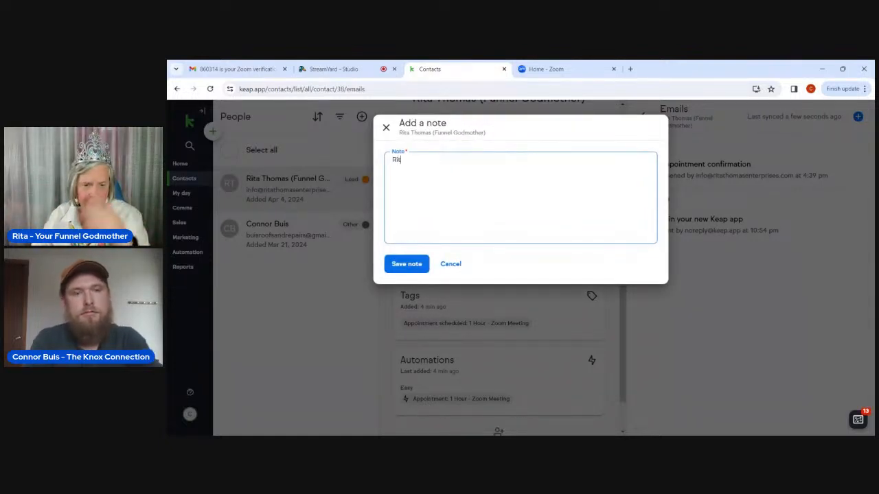
type("a is fa")
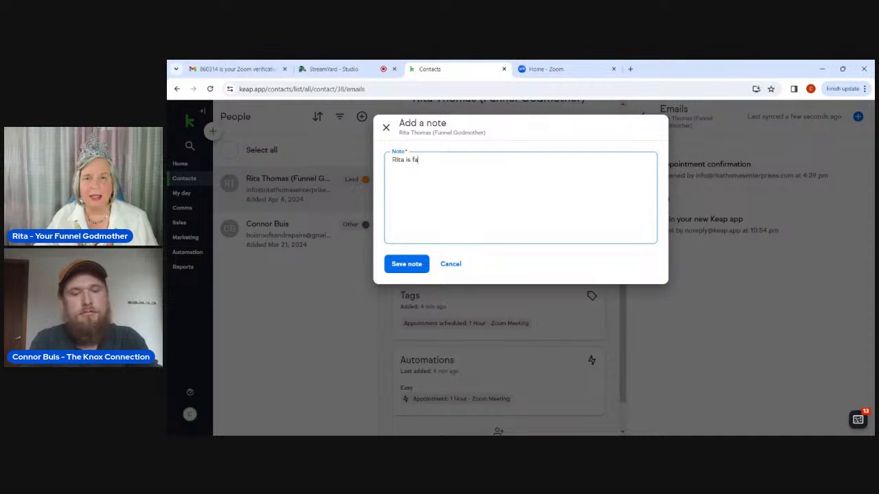
key("BackSpace")
type("FA")
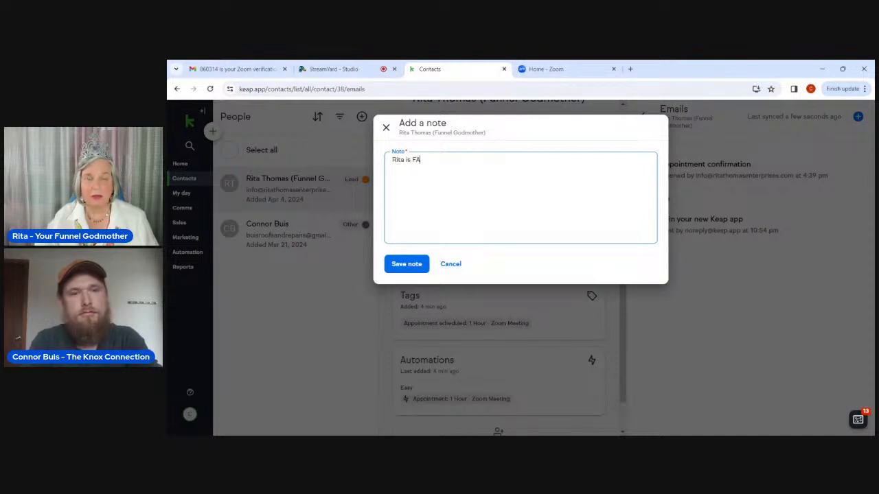
type("NTAST")
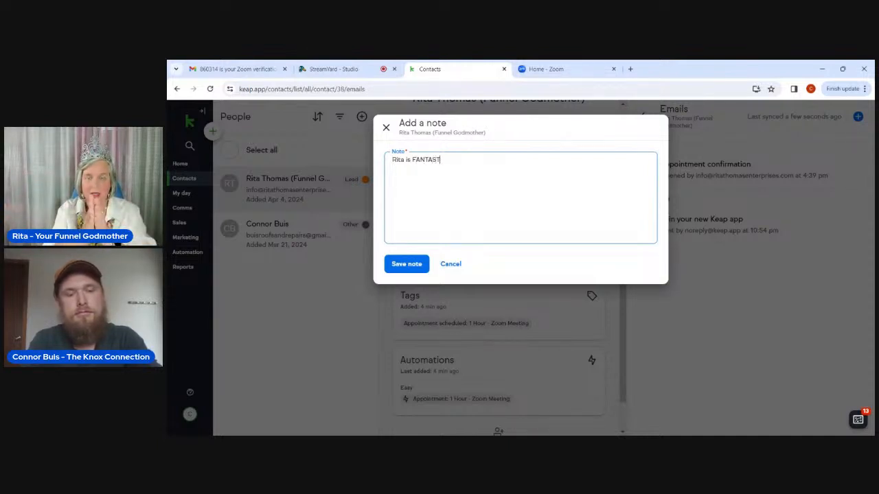
type("IC!")
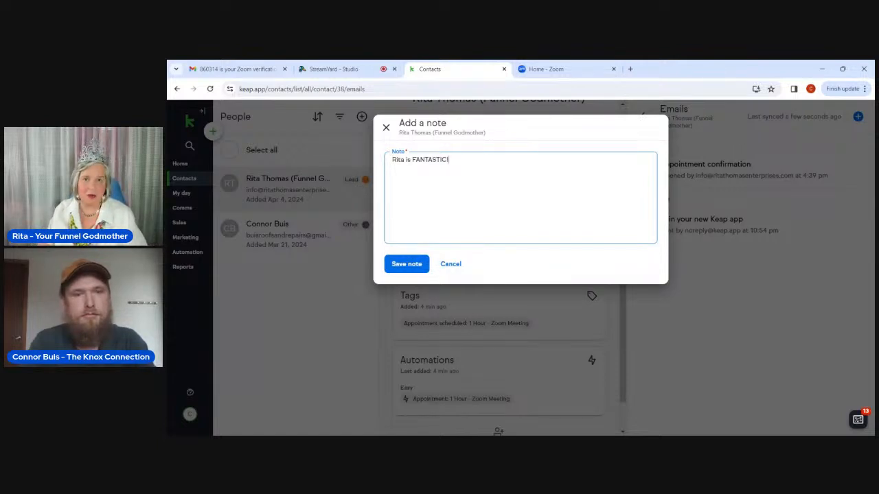
left_click(408, 265)
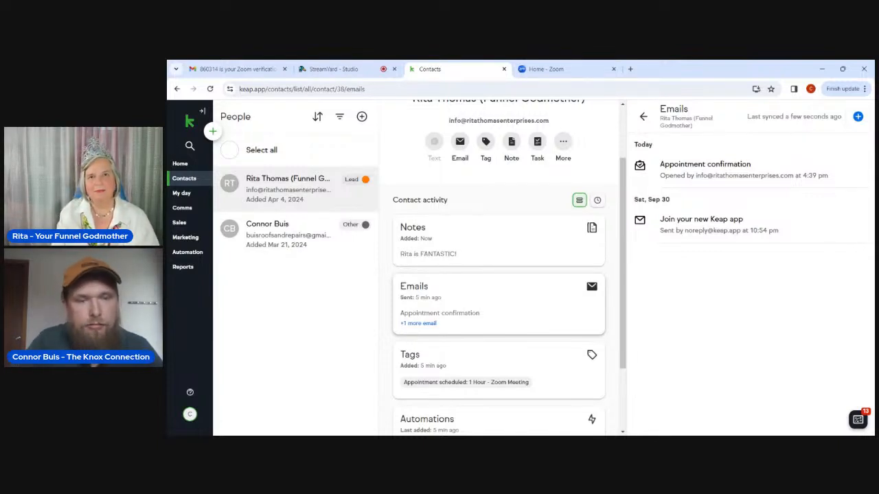
scroll(498, 268, "down", 3)
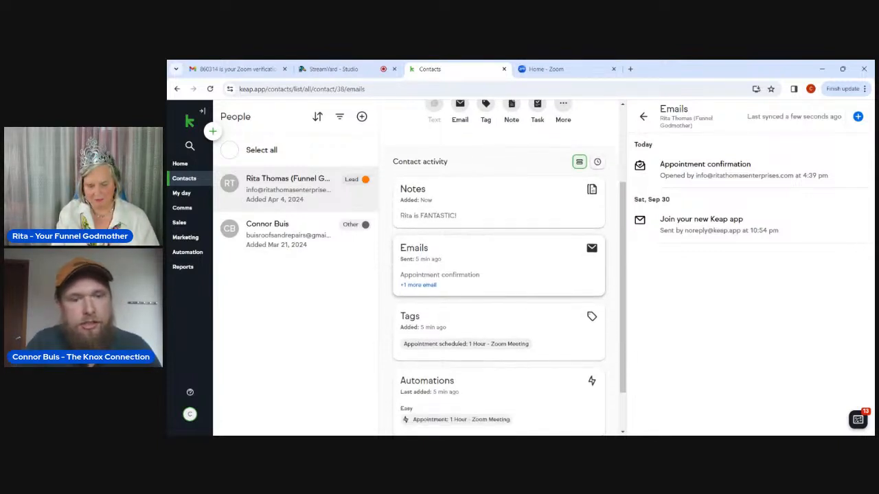
scroll(482, 289, "up", 4)
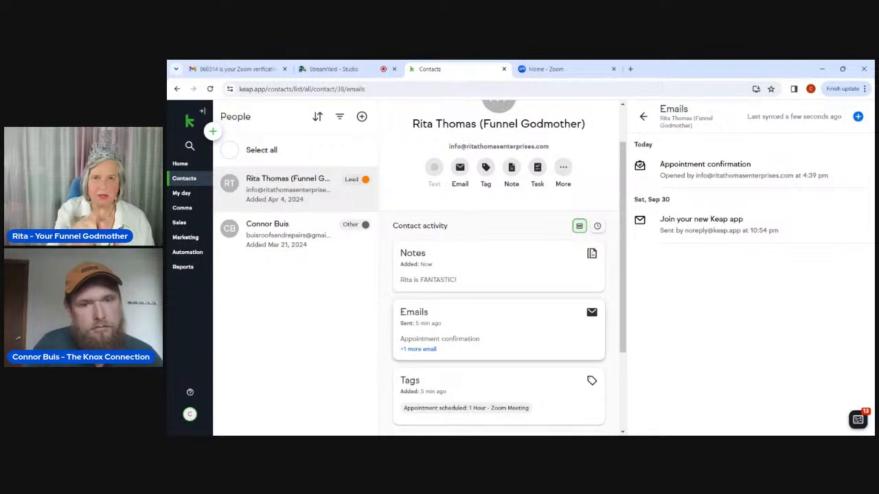
Open the Notes card to list today's FANTASTIC! note.
left_click(531, 281)
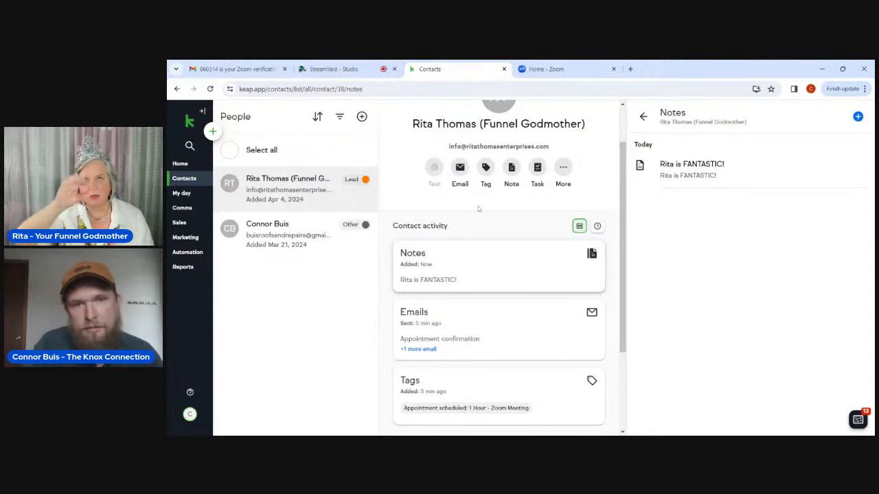
Save a second note reading 'TEST' on the contact's record.
left_click(511, 169)
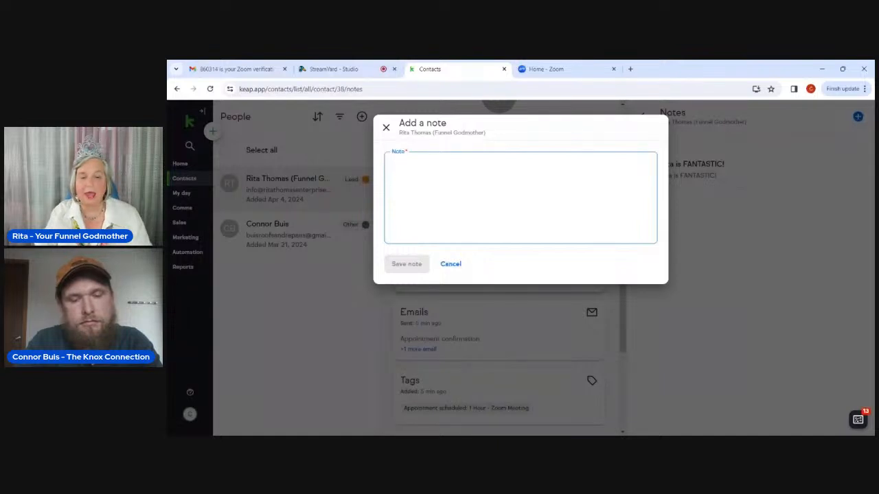
type("TEST")
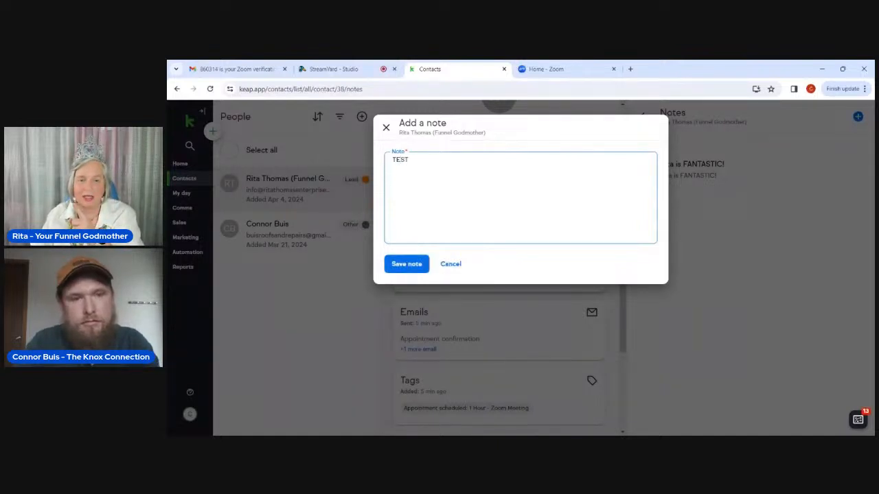
left_click(407, 263)
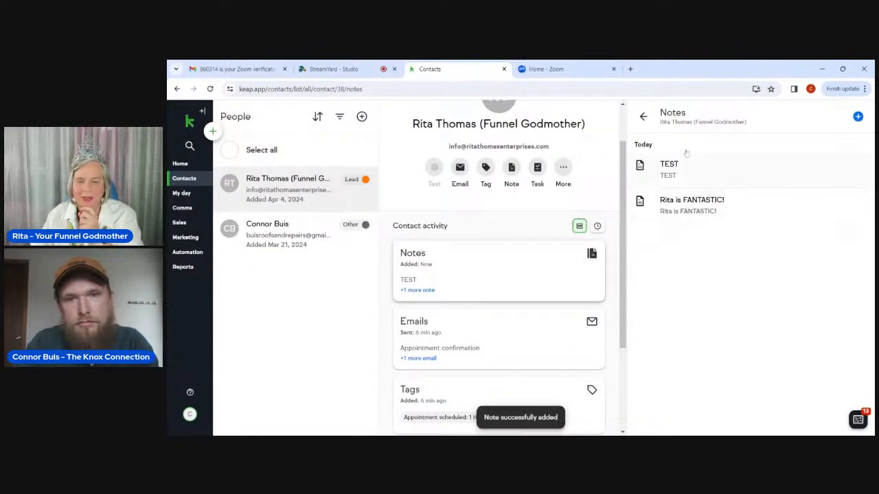